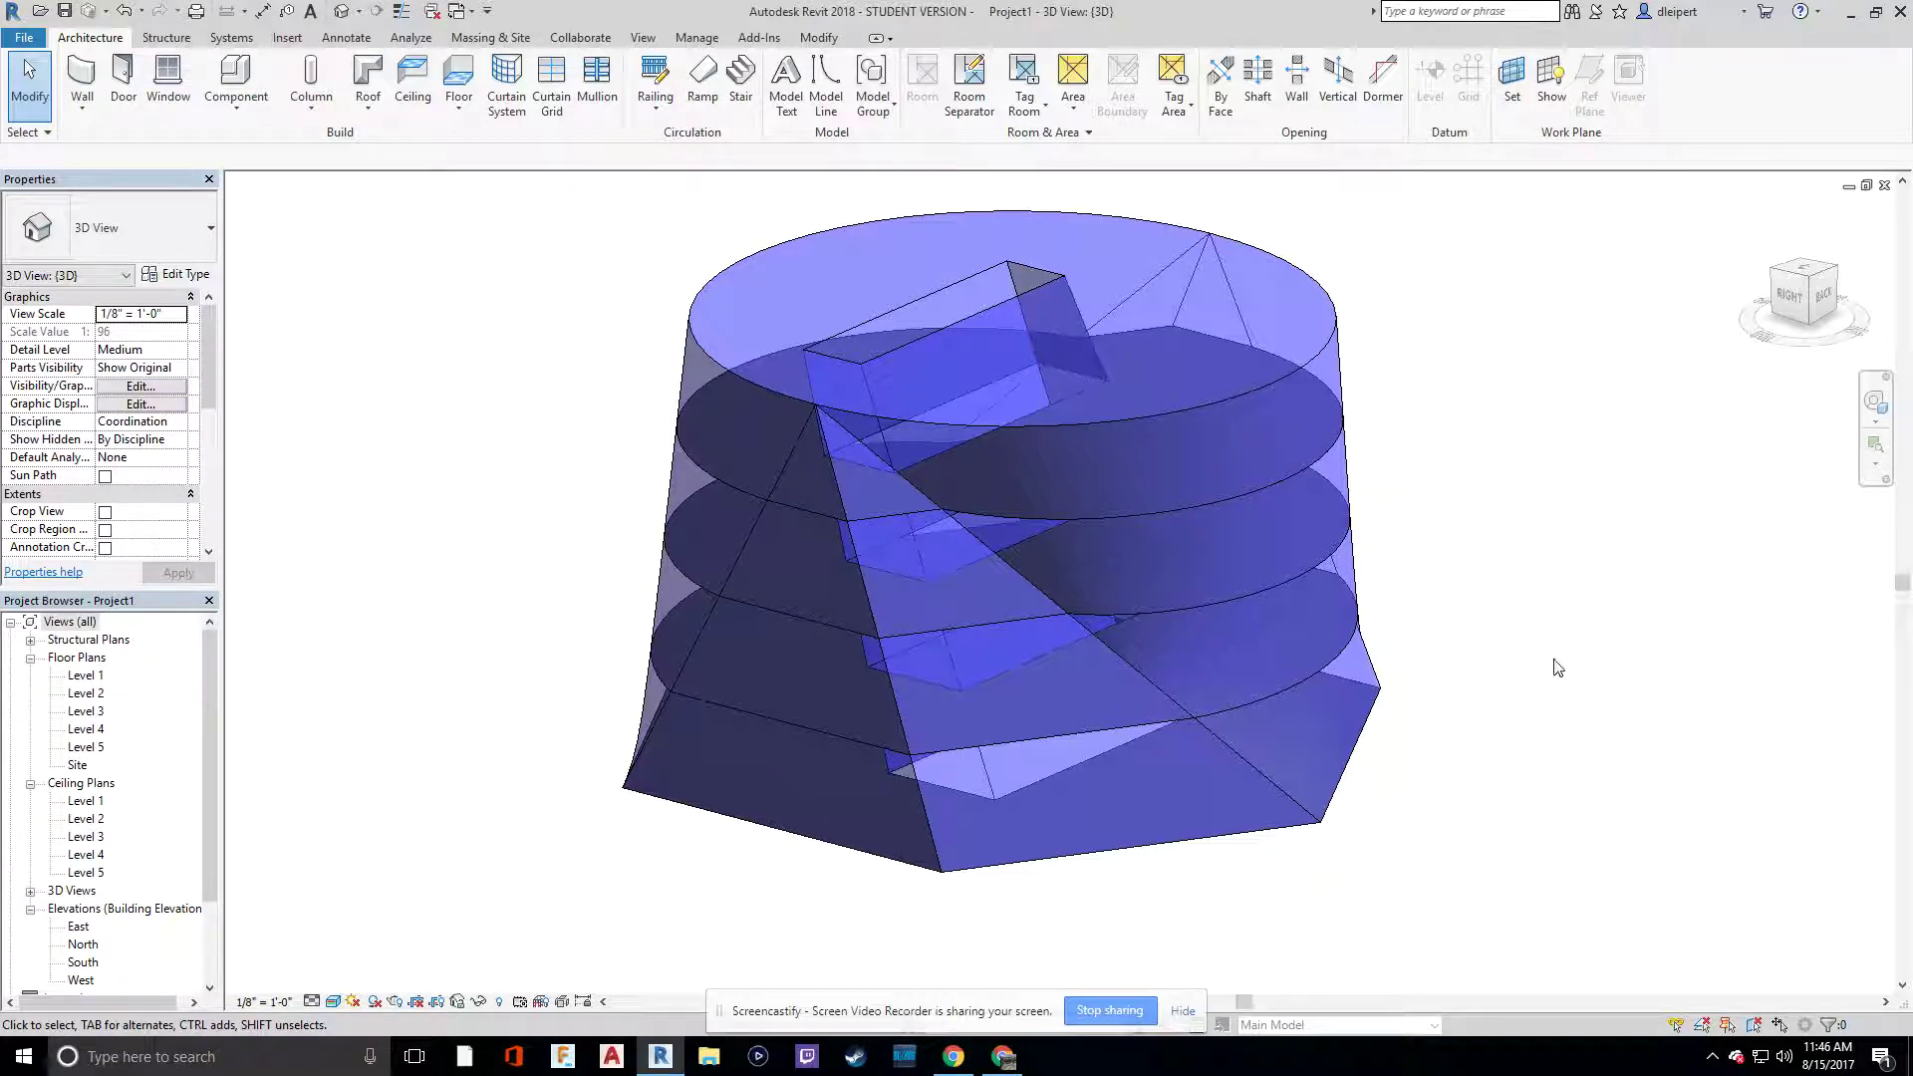
# Step: Orbit the hexagon-to-circle mass to inspect its side, flared base and top
pyautogui.keyDown('shift'); pyautogui.moveTo(1558, 666); pyautogui.dragTo(1426, 542, button='middle'); pyautogui.keyUp('shift')
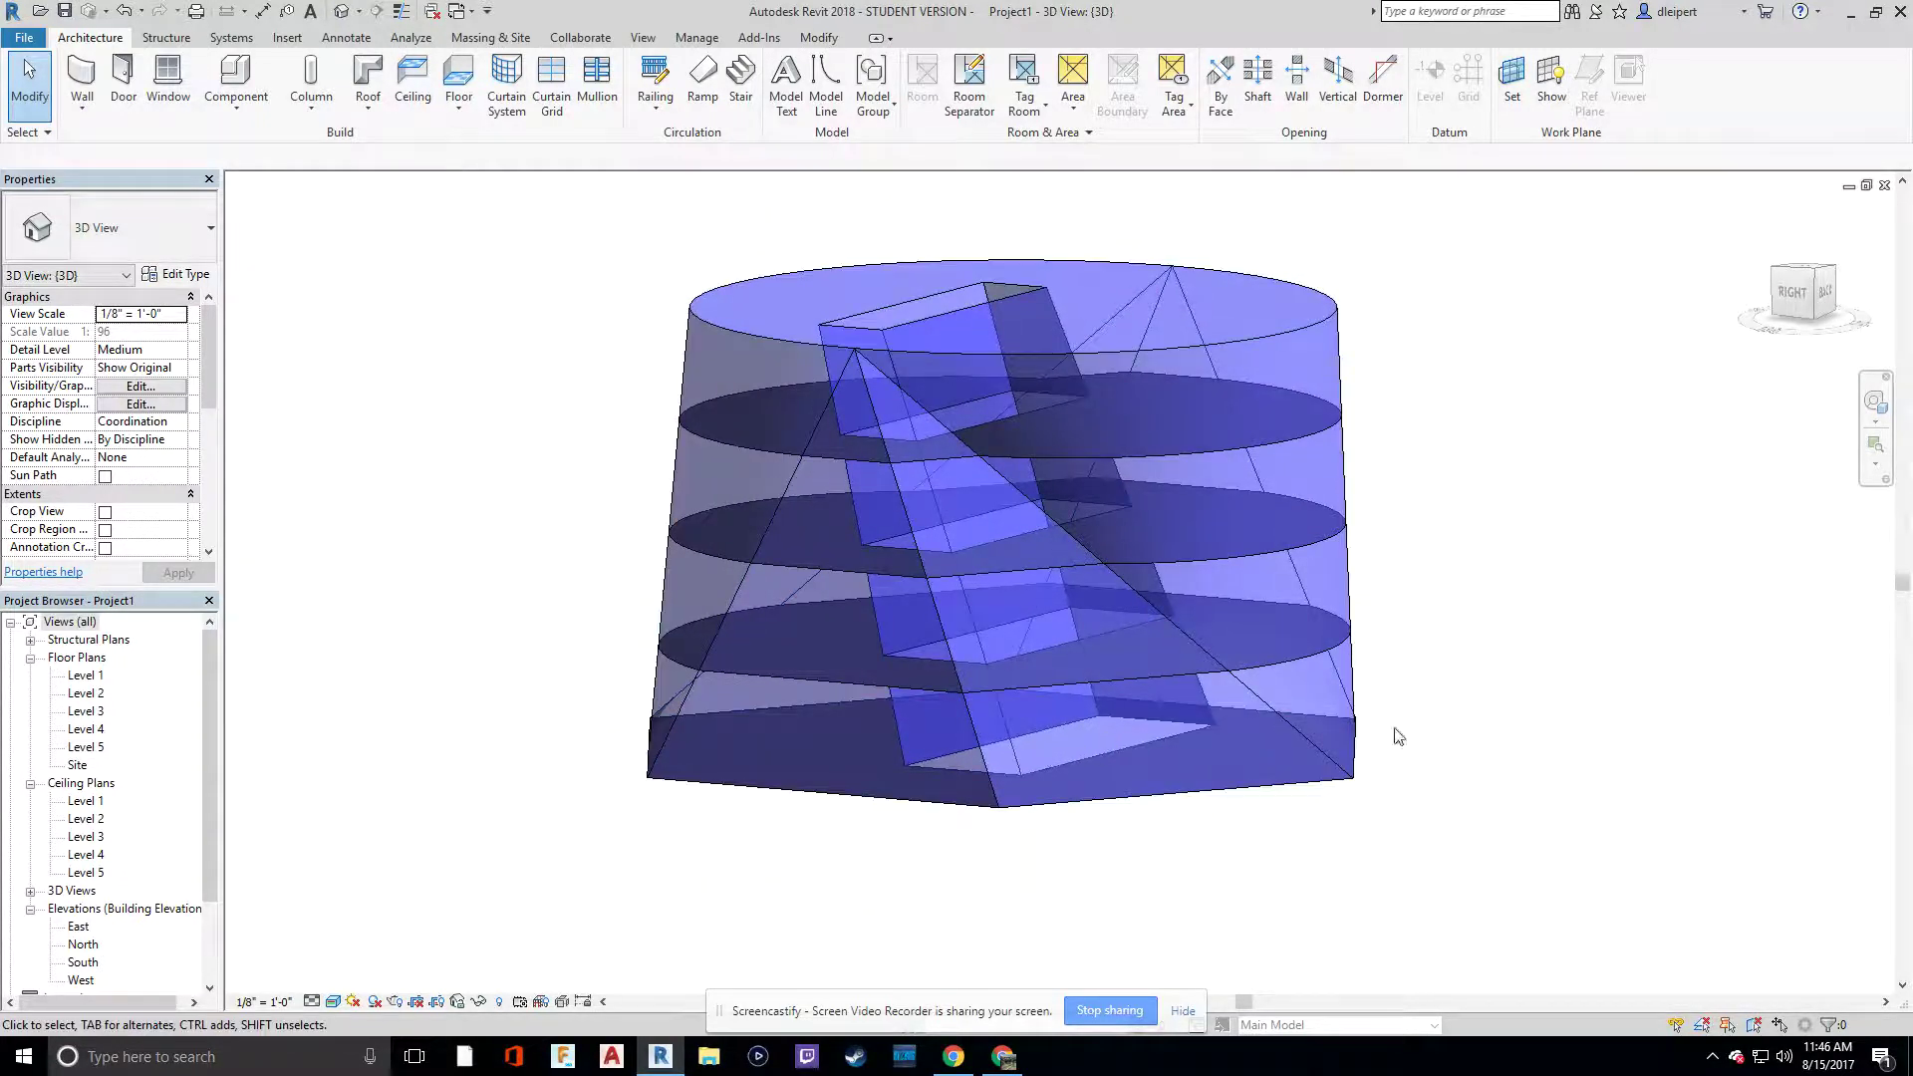
pyautogui.keyDown('shift'); pyautogui.moveTo(1398, 735); pyautogui.dragTo(1264, 666, button='middle'); pyautogui.keyUp('shift')
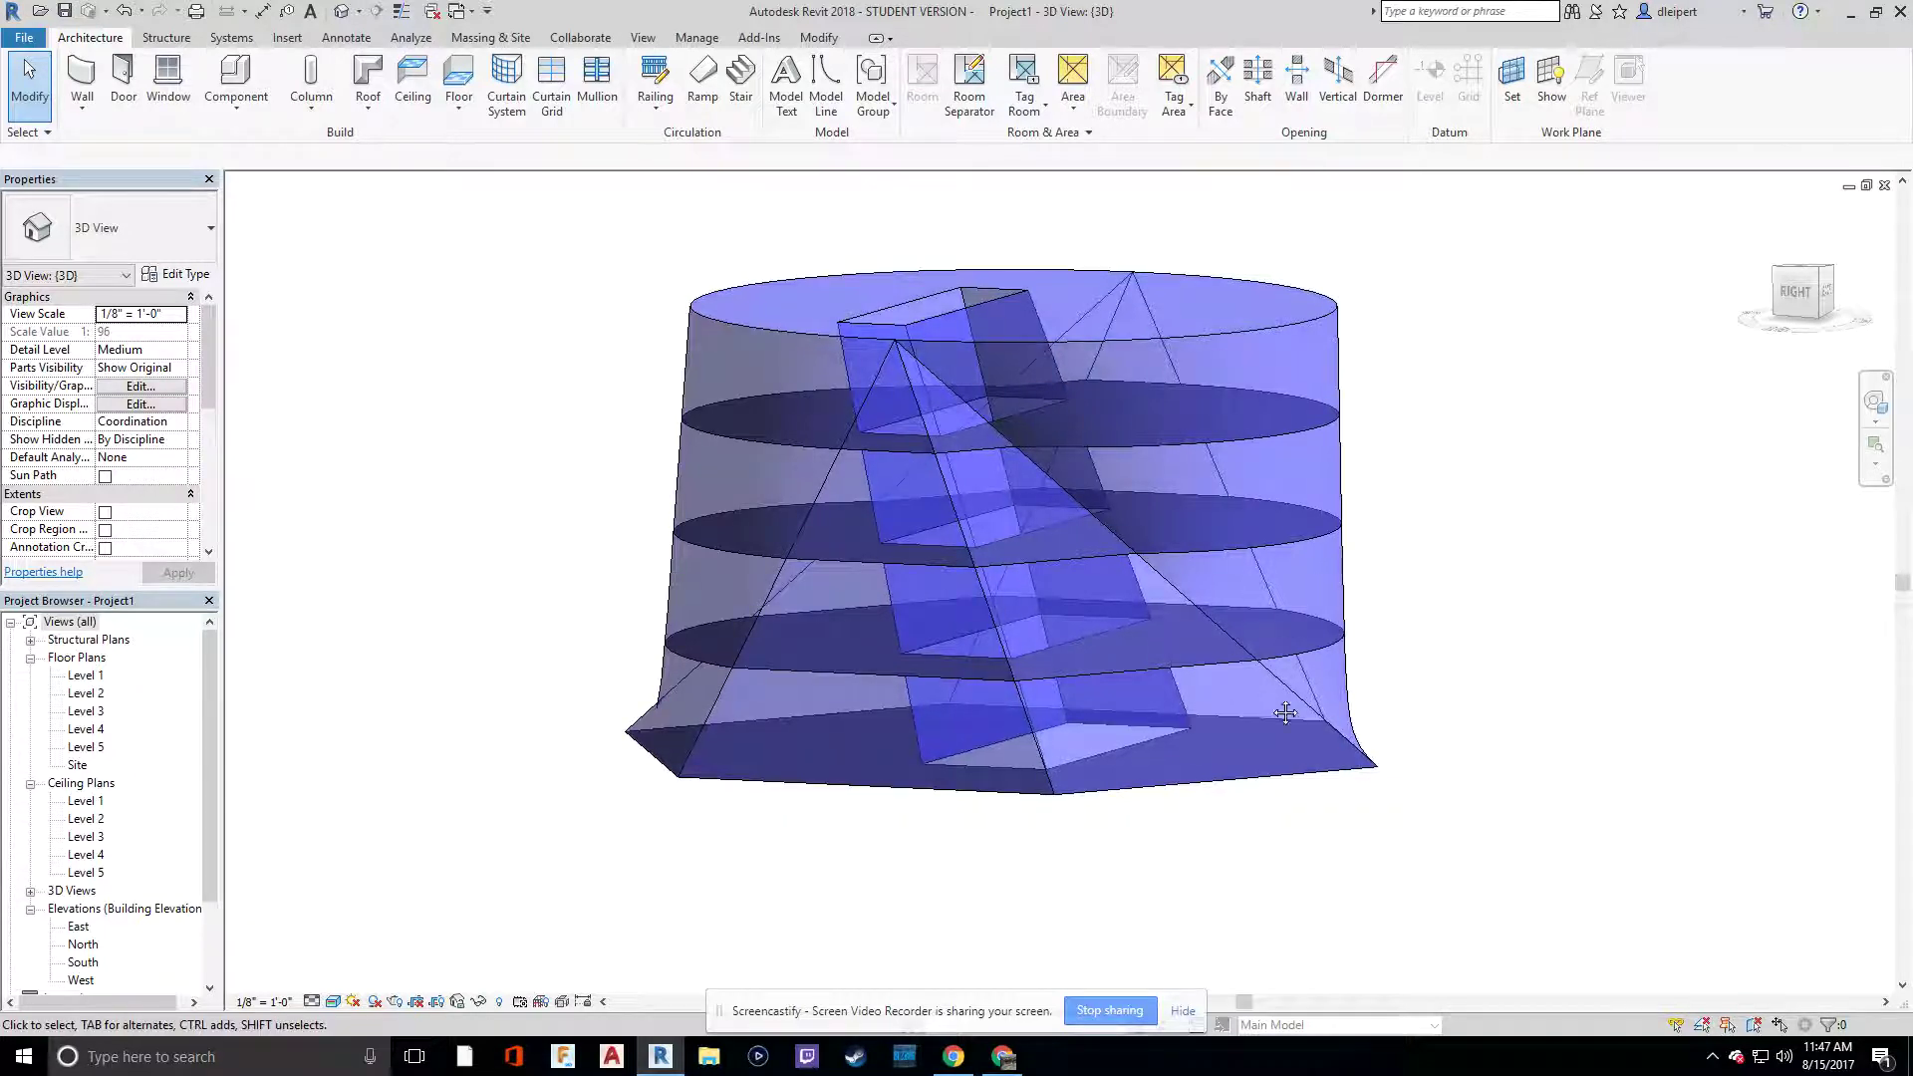
pyautogui.moveTo(1426, 493)
pyautogui.keyDown('shift'); pyautogui.mouseDown(button='middle')
pyautogui.moveTo(1403, 822)
pyautogui.moveTo(1308, 906)
pyautogui.moveTo(1388, 794)
pyautogui.mouseUp(button='middle'); pyautogui.keyUp('shift')
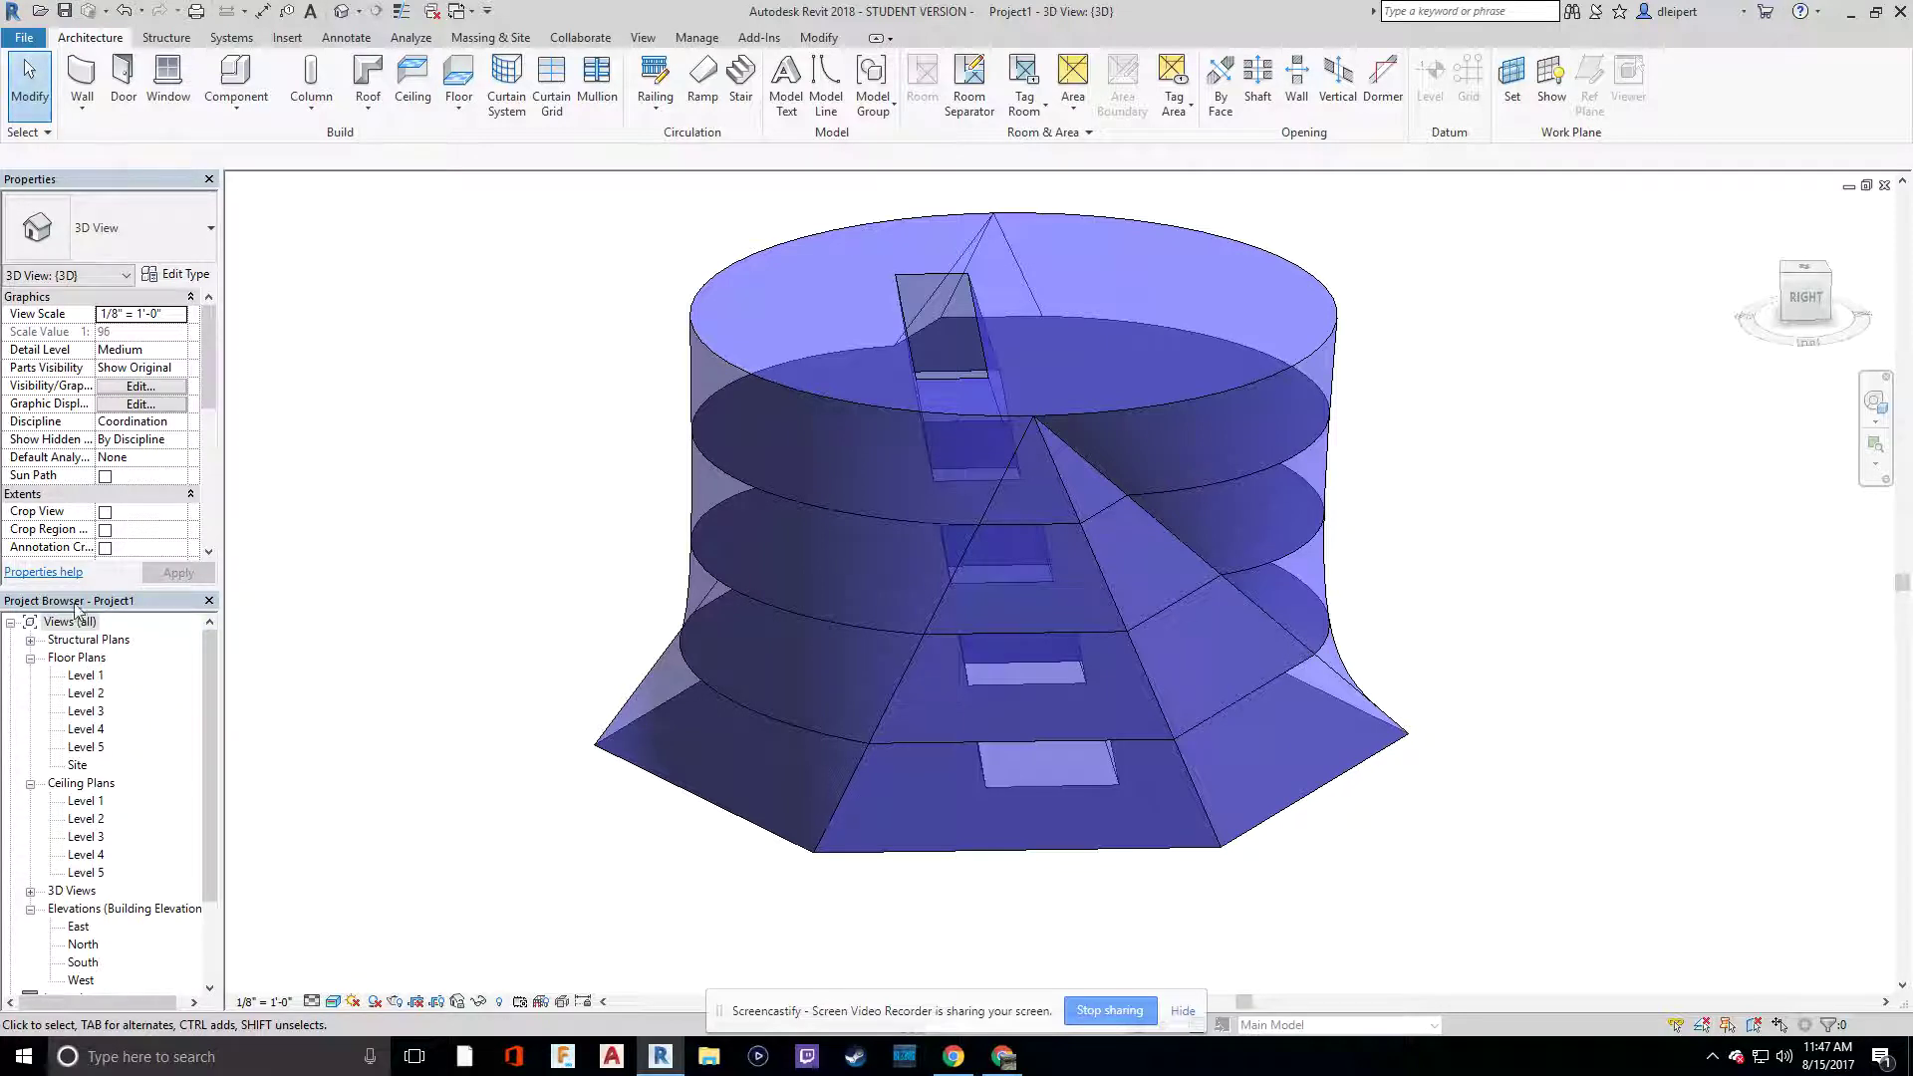
# Step: Create new project Project3 from the Architectural Template, opening with only Levels 1 and 2
pyautogui.doubleClick(85, 678)
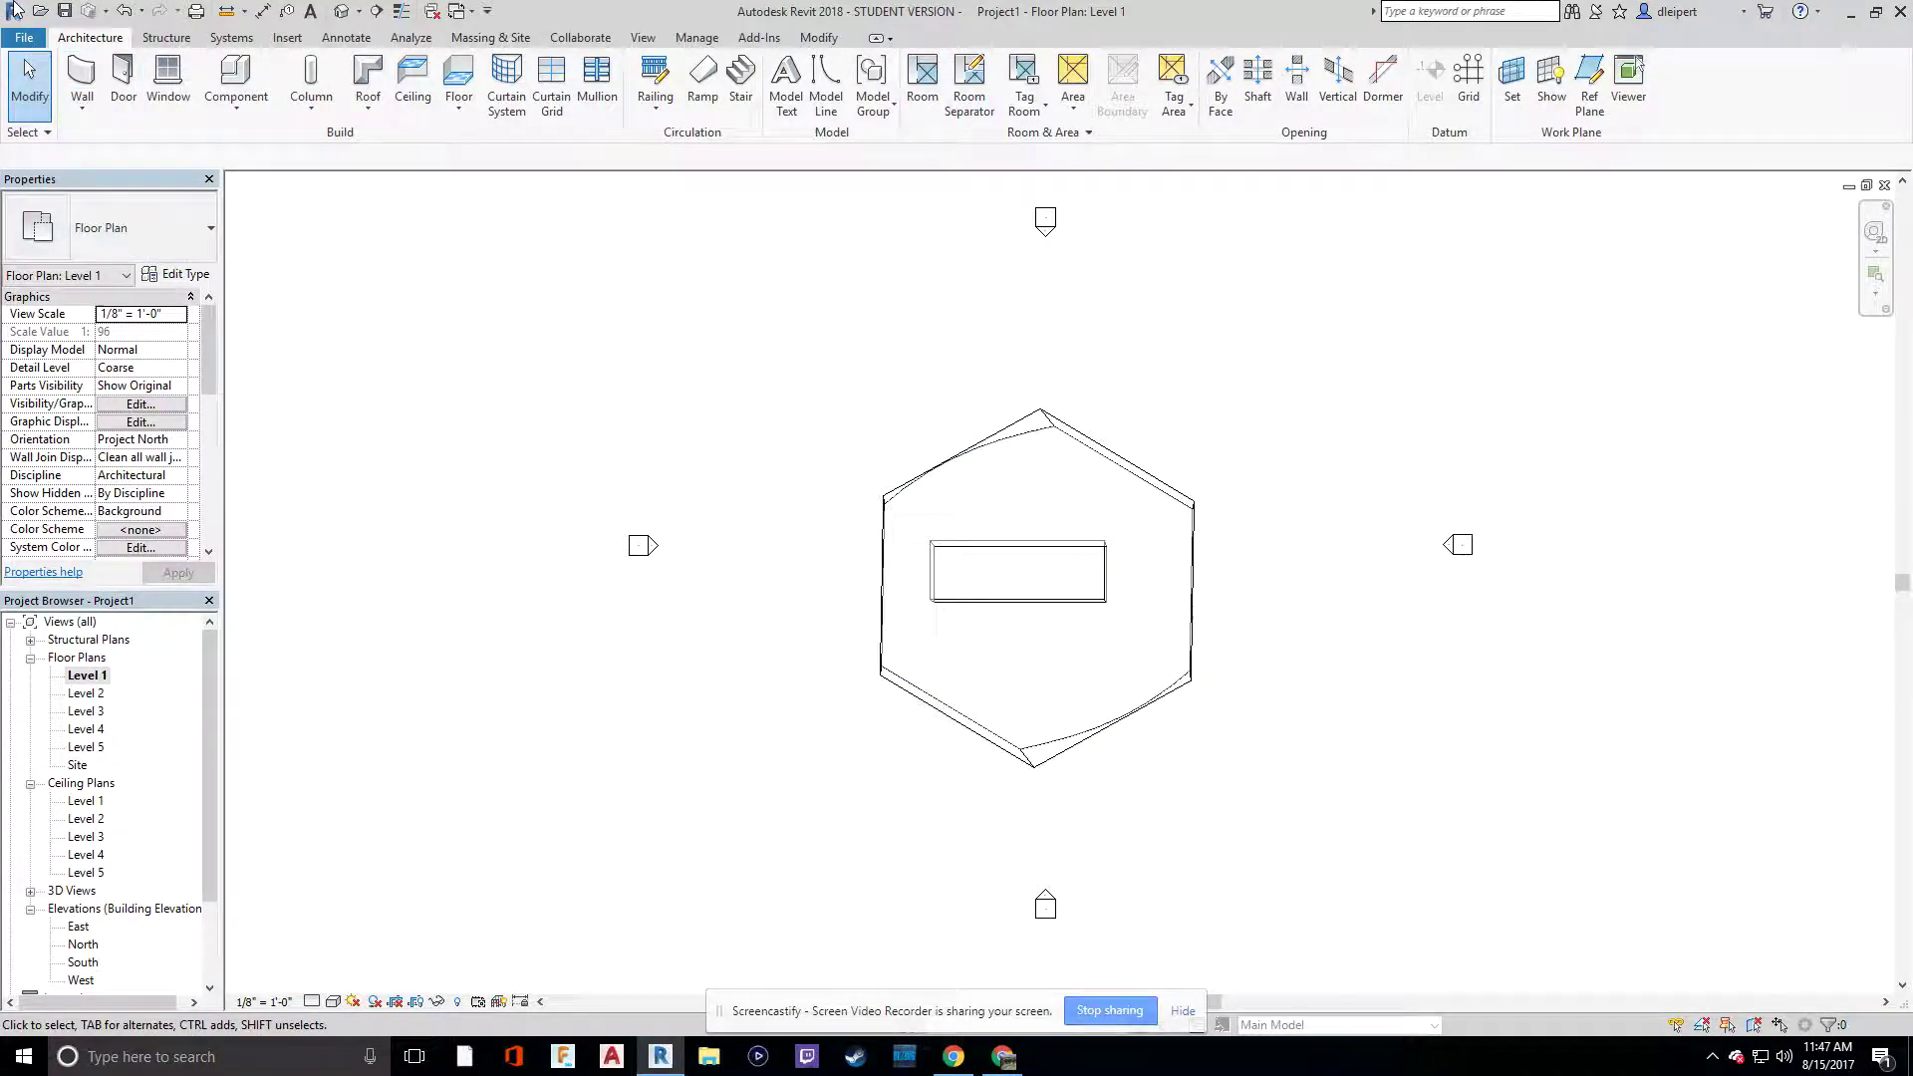
pyautogui.click(23, 37)
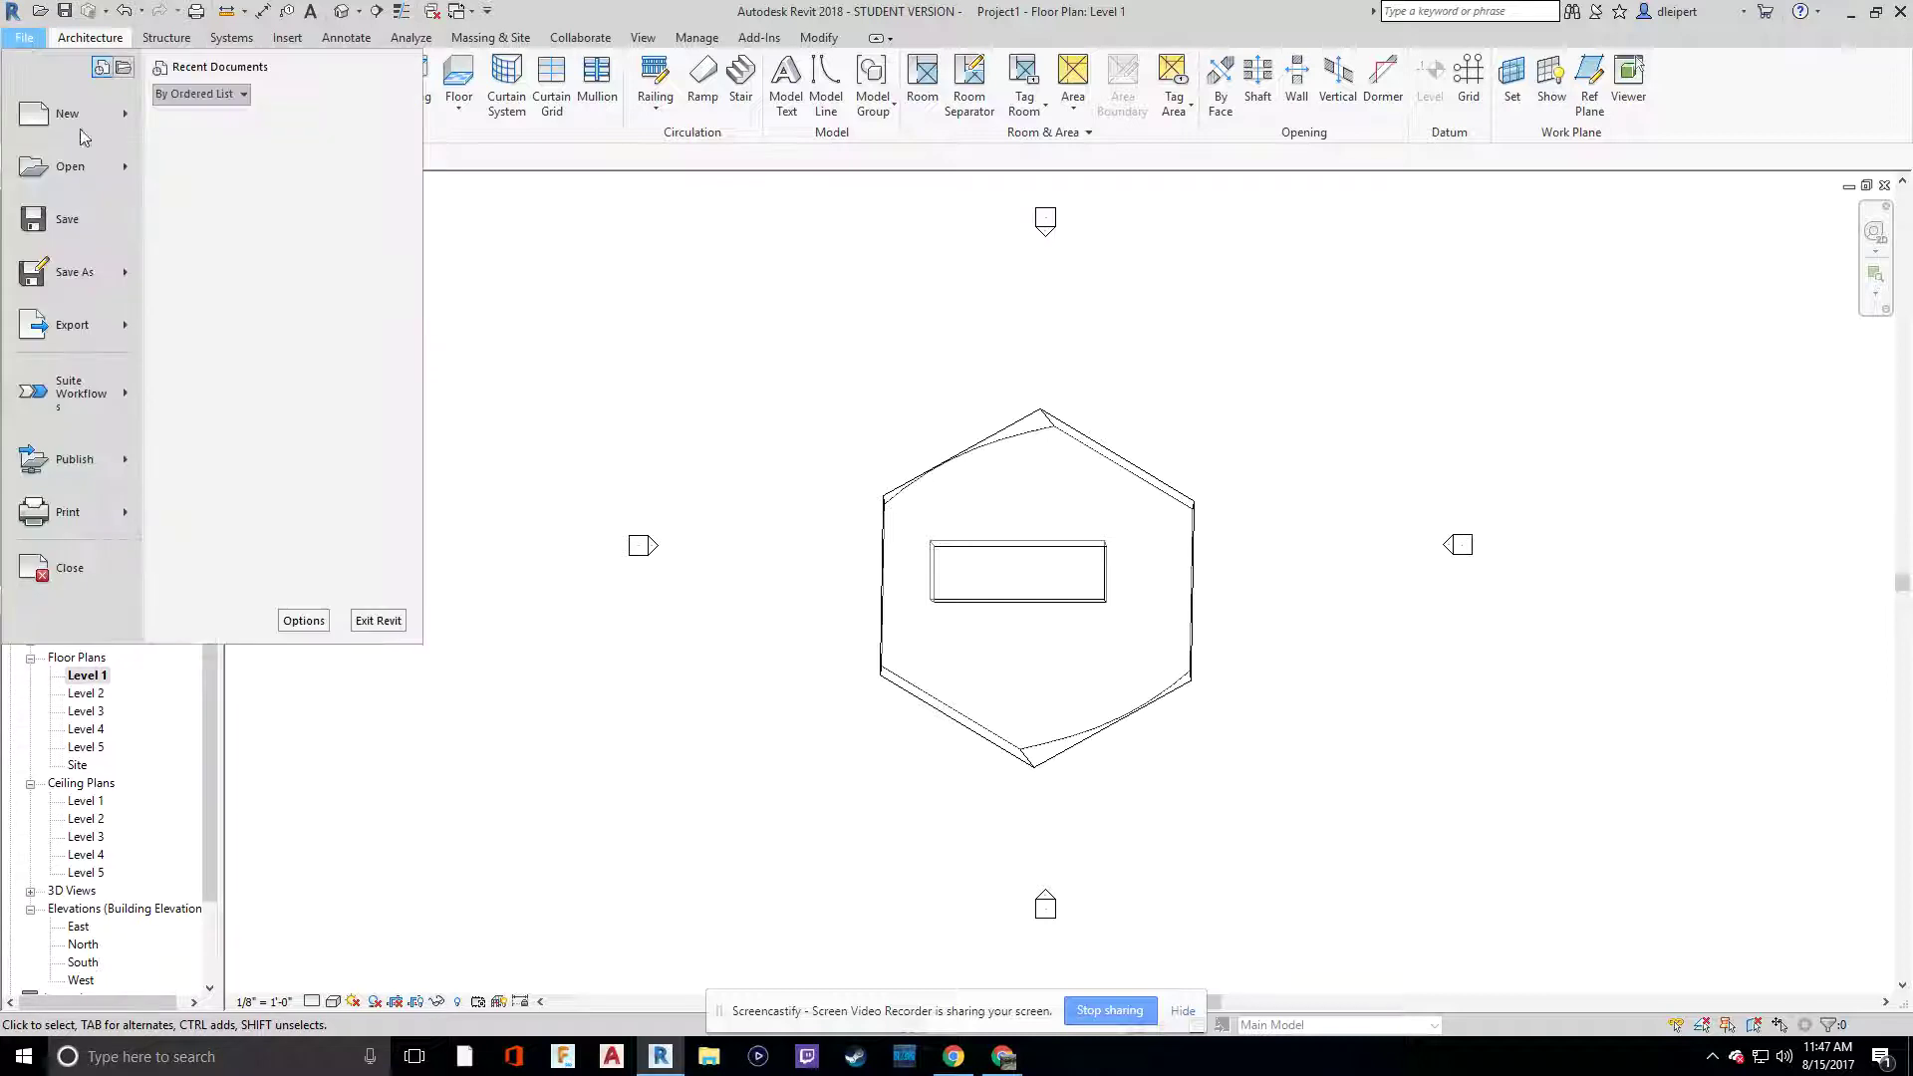
pyautogui.moveTo(92, 129)
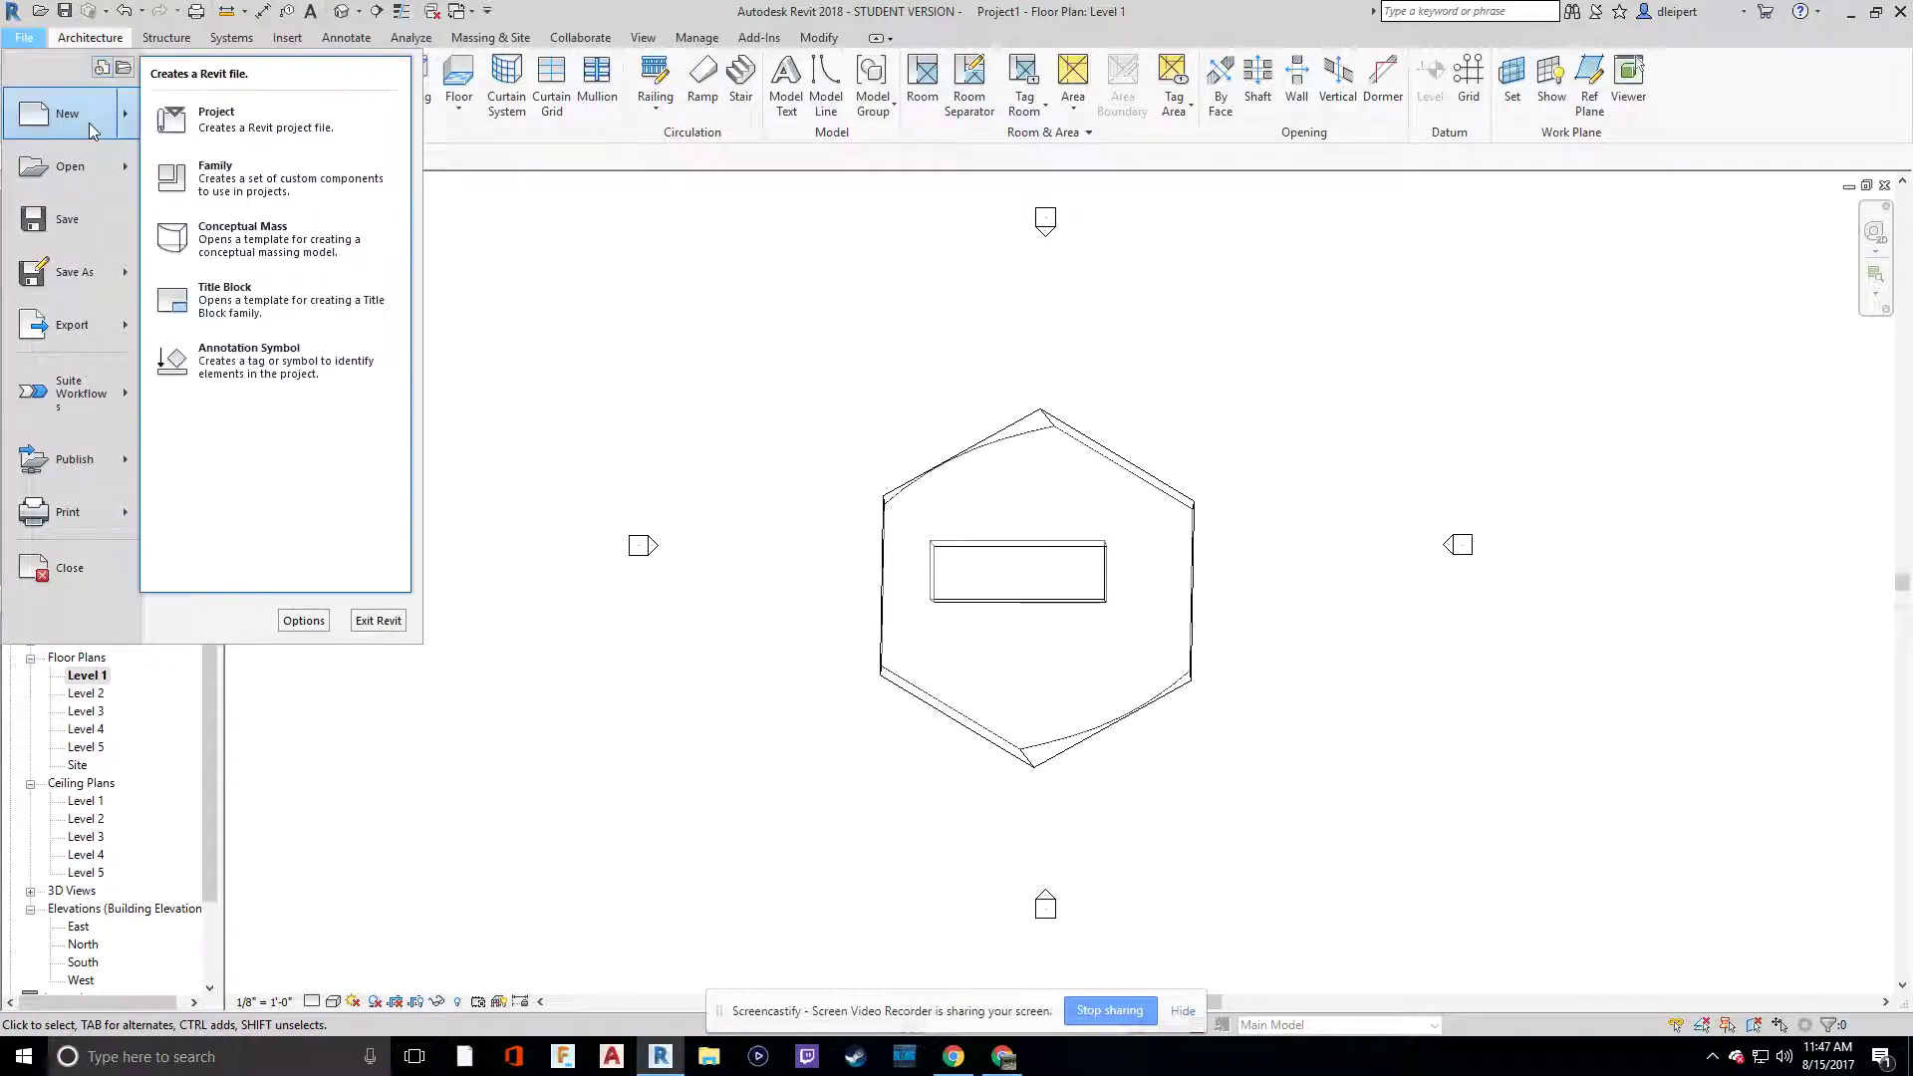
pyautogui.click(244, 124)
pyautogui.click(923, 488)
pyautogui.click(902, 518)
pyautogui.click(906, 597)
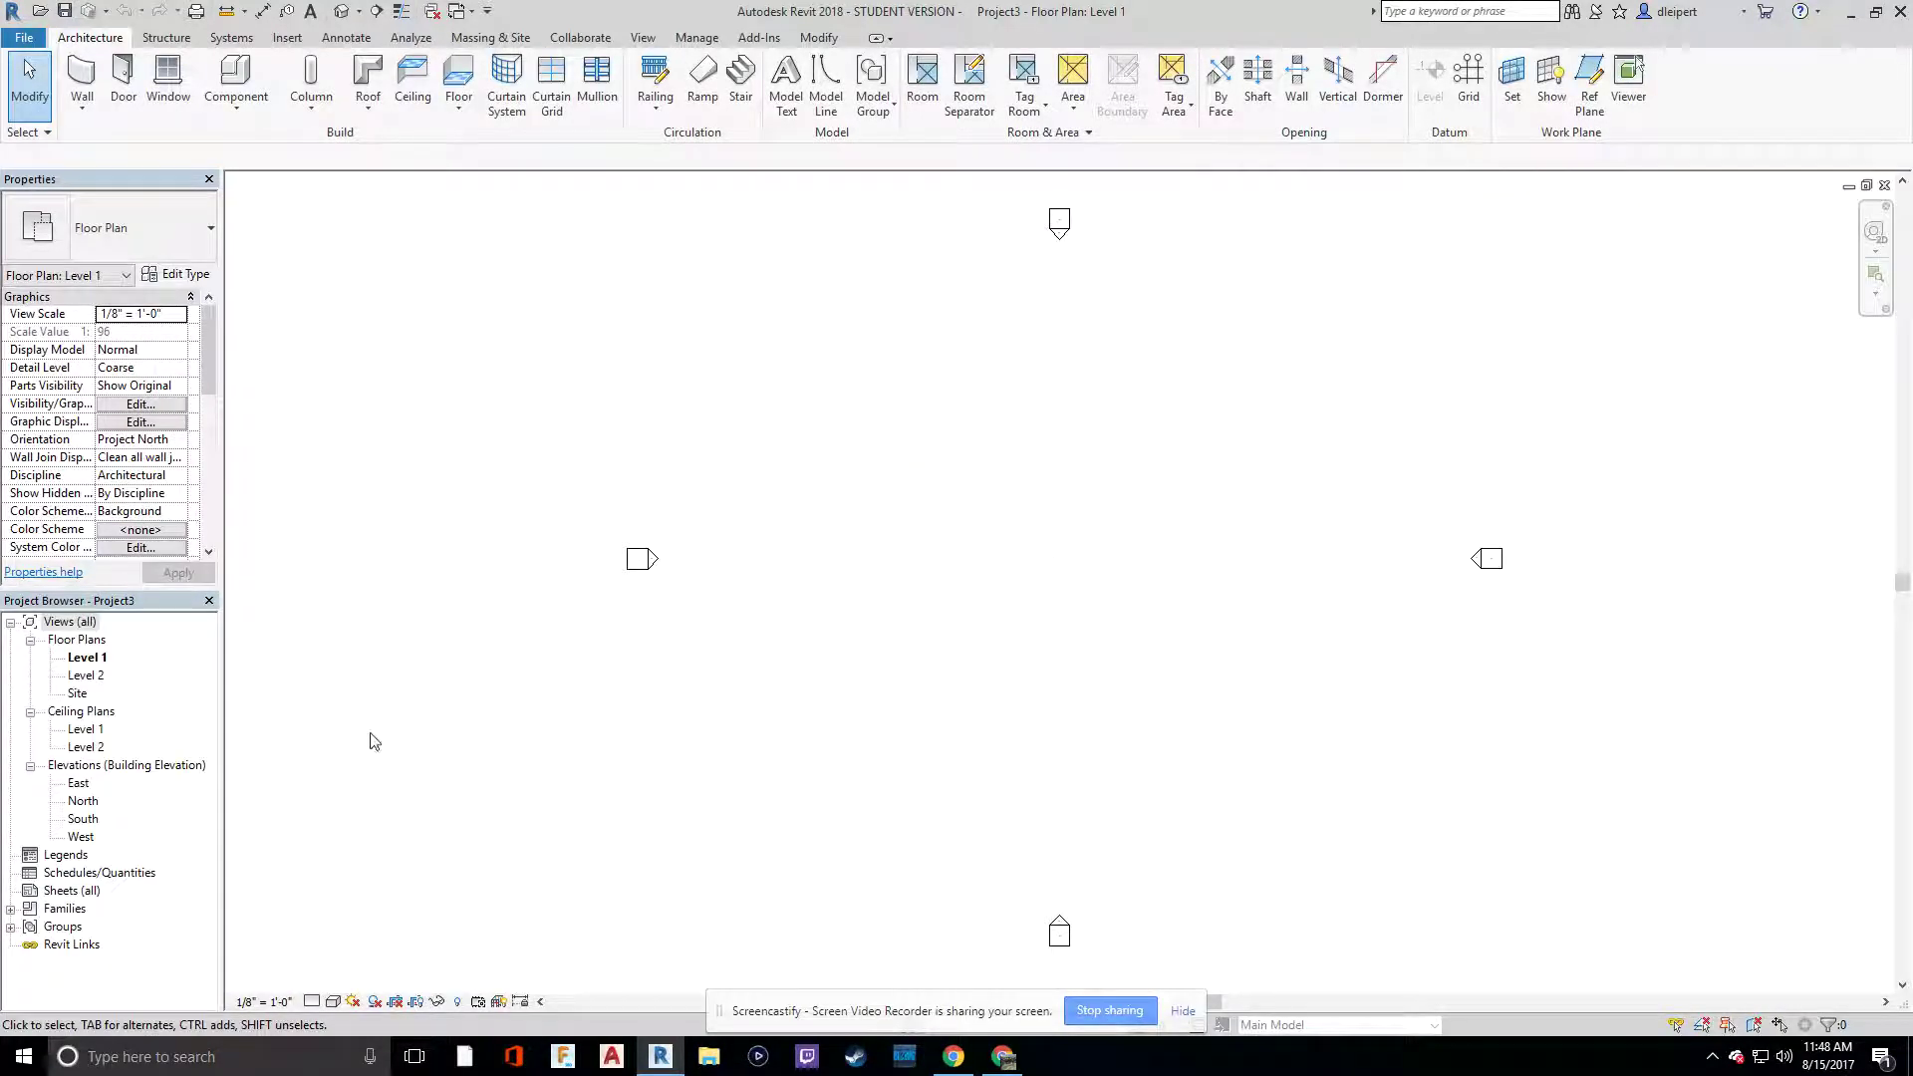
# Step: In the East elevation, draw Levels 3, 4 and 5 at 21'-6", 34'-0" and 45'-6"
pyautogui.doubleClick(79, 785)
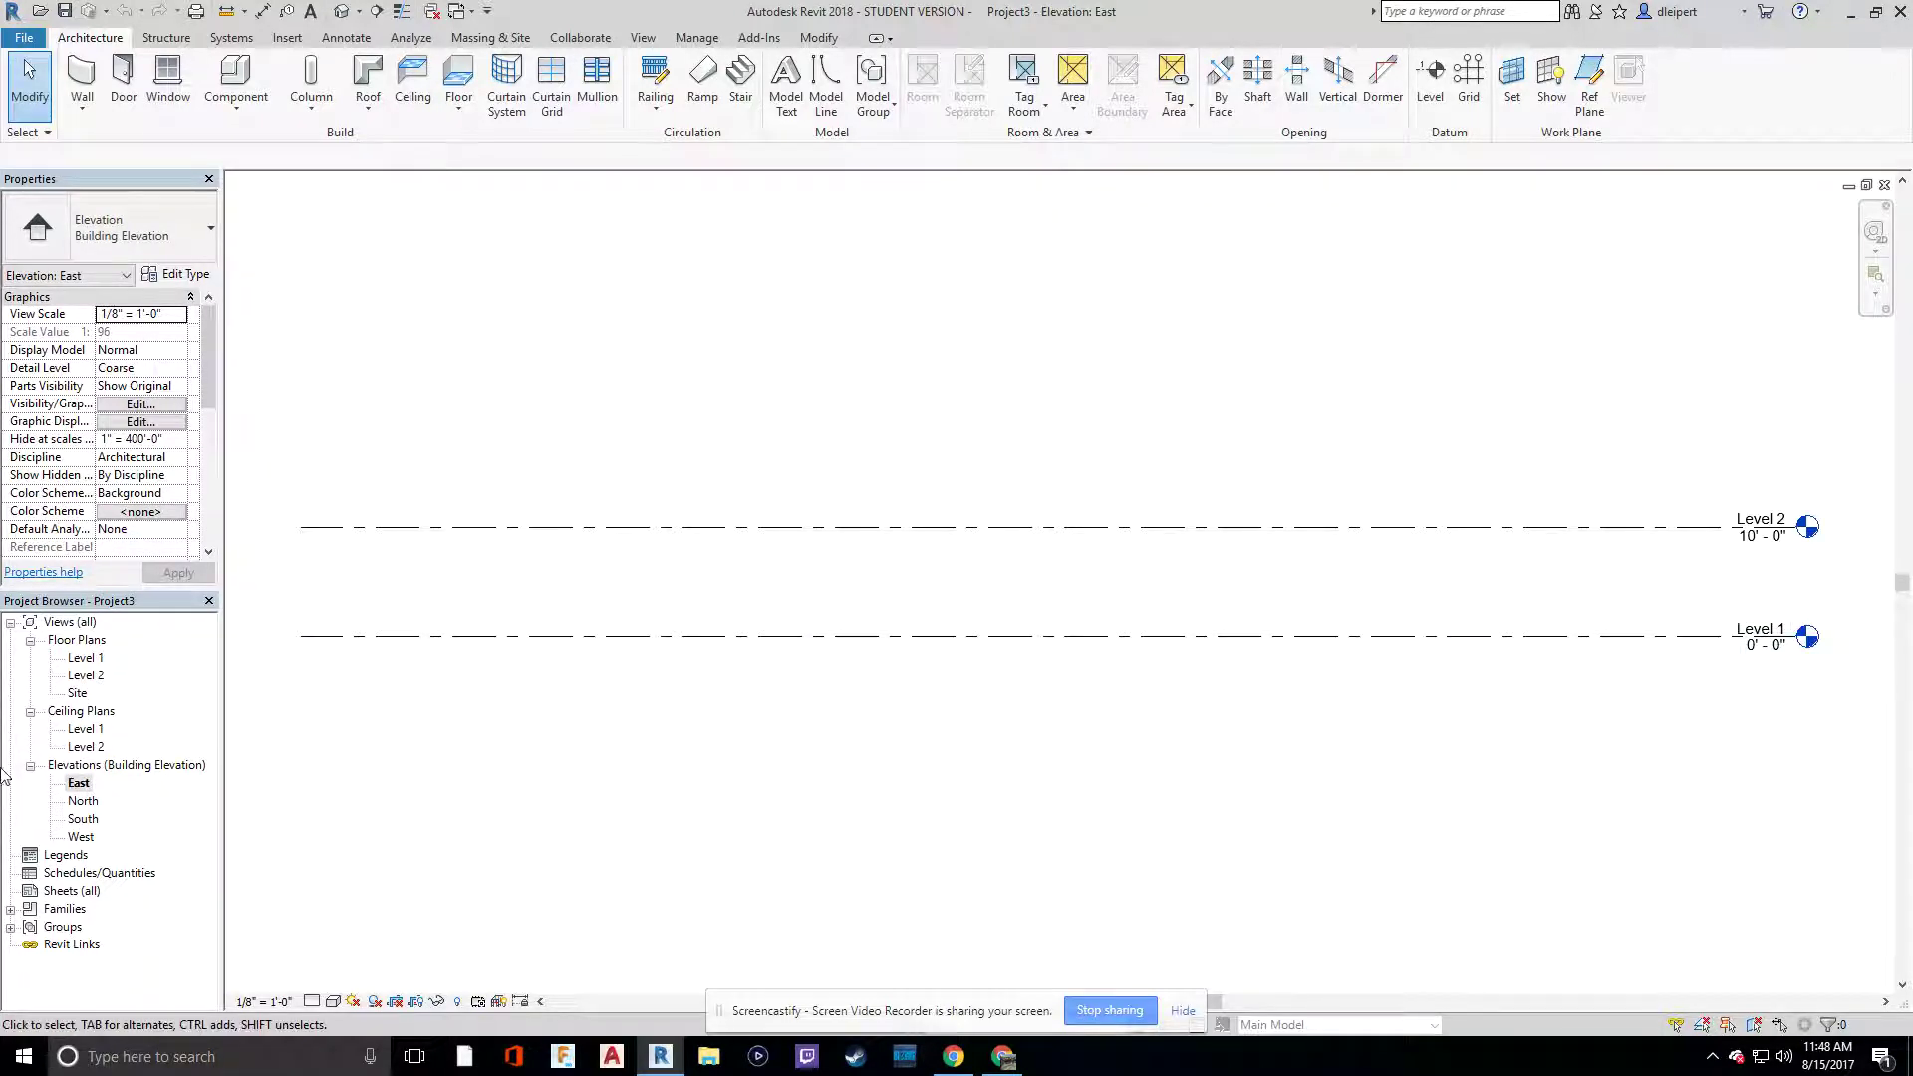
pyautogui.click(1430, 79)
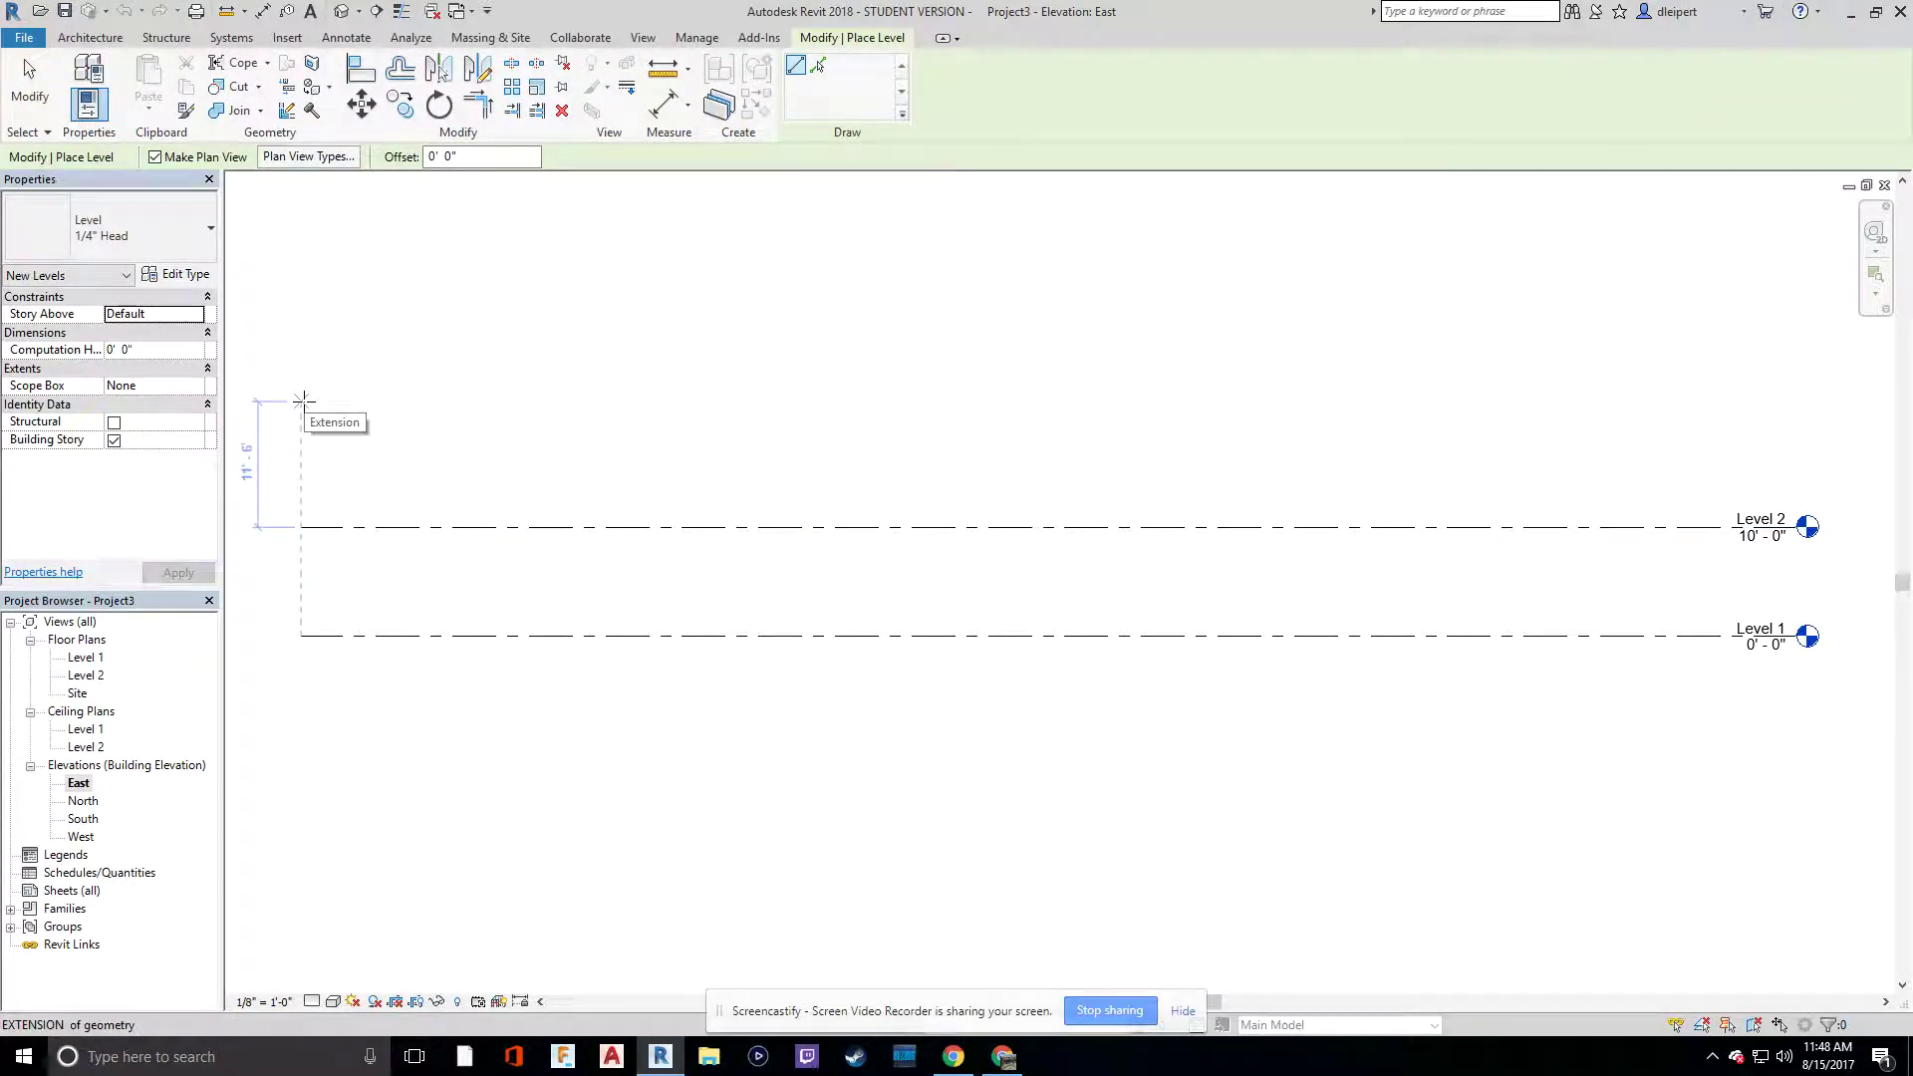
pyautogui.click(301, 401)
pyautogui.click(1794, 404)
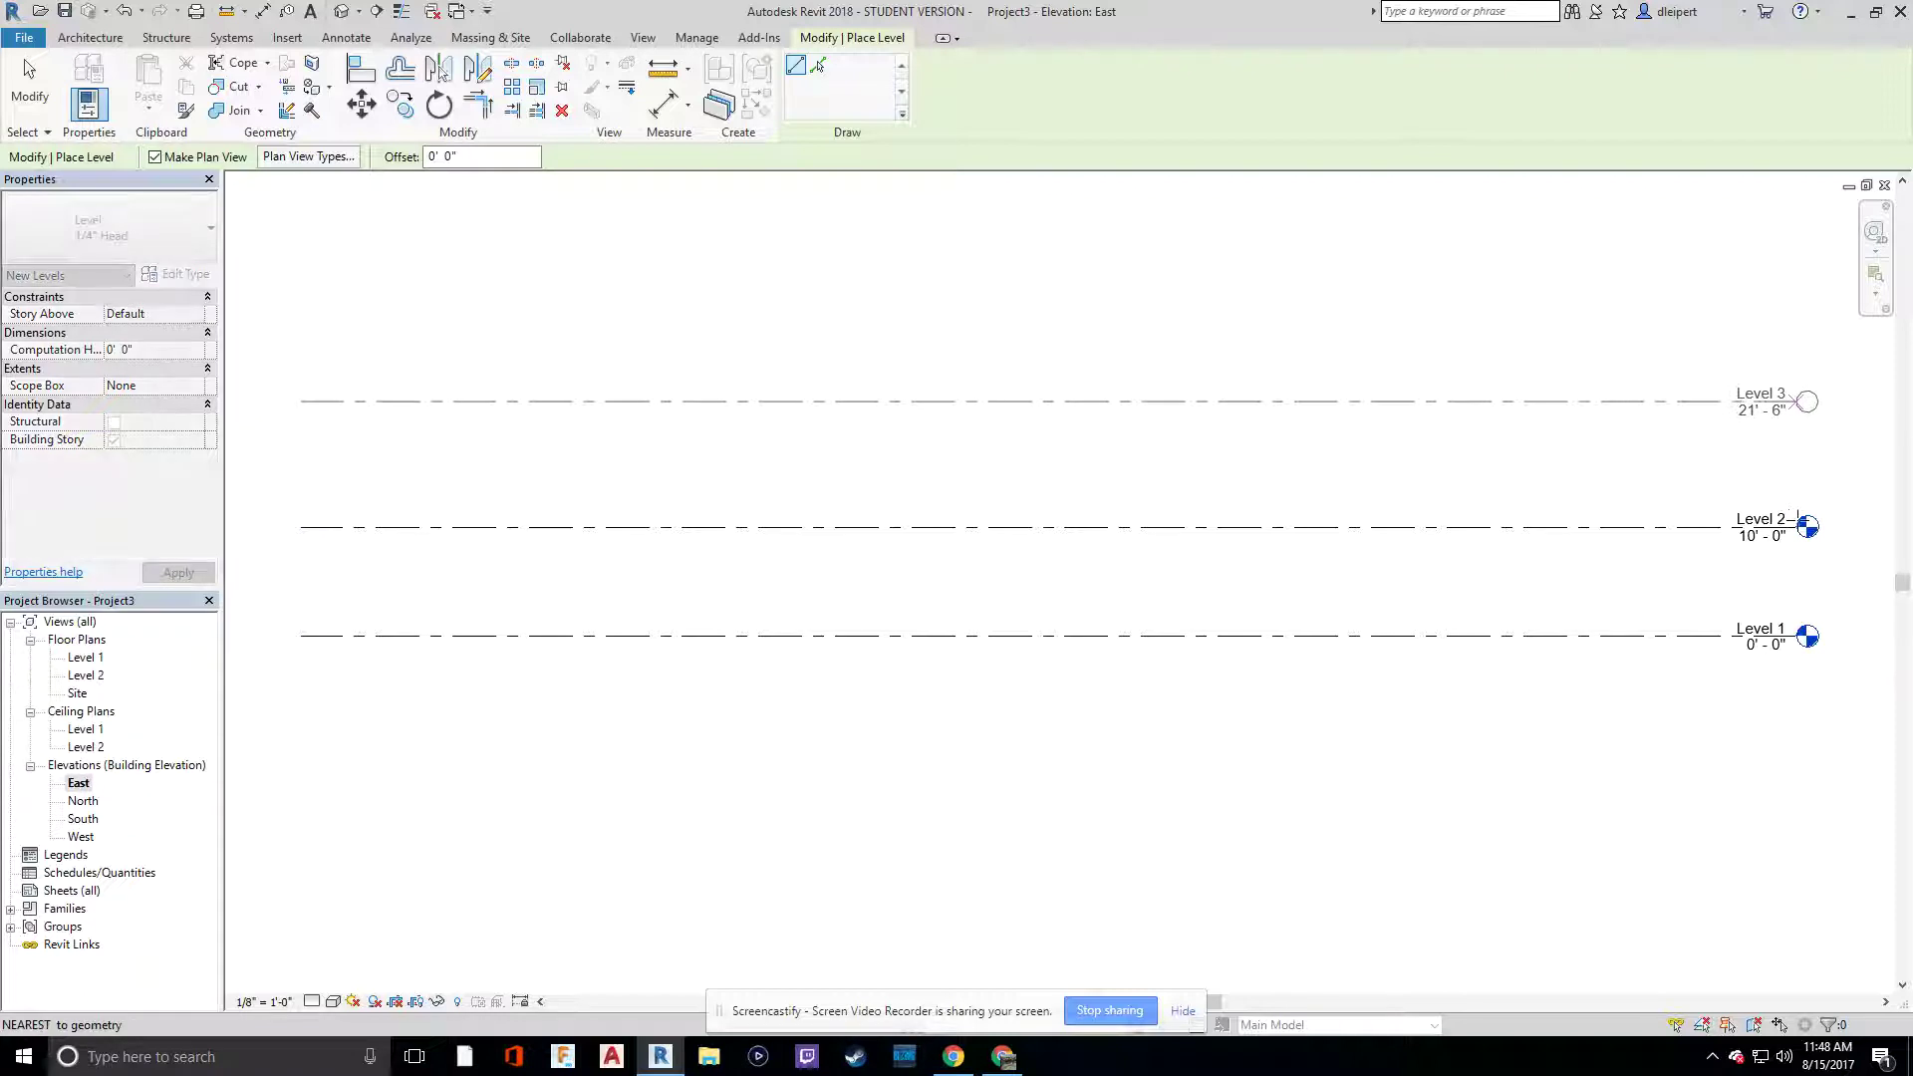
pyautogui.moveTo(1381, 407); pyautogui.dragTo(1281, 594, button='middle')
pyautogui.scroll(-1, 1281, 594)
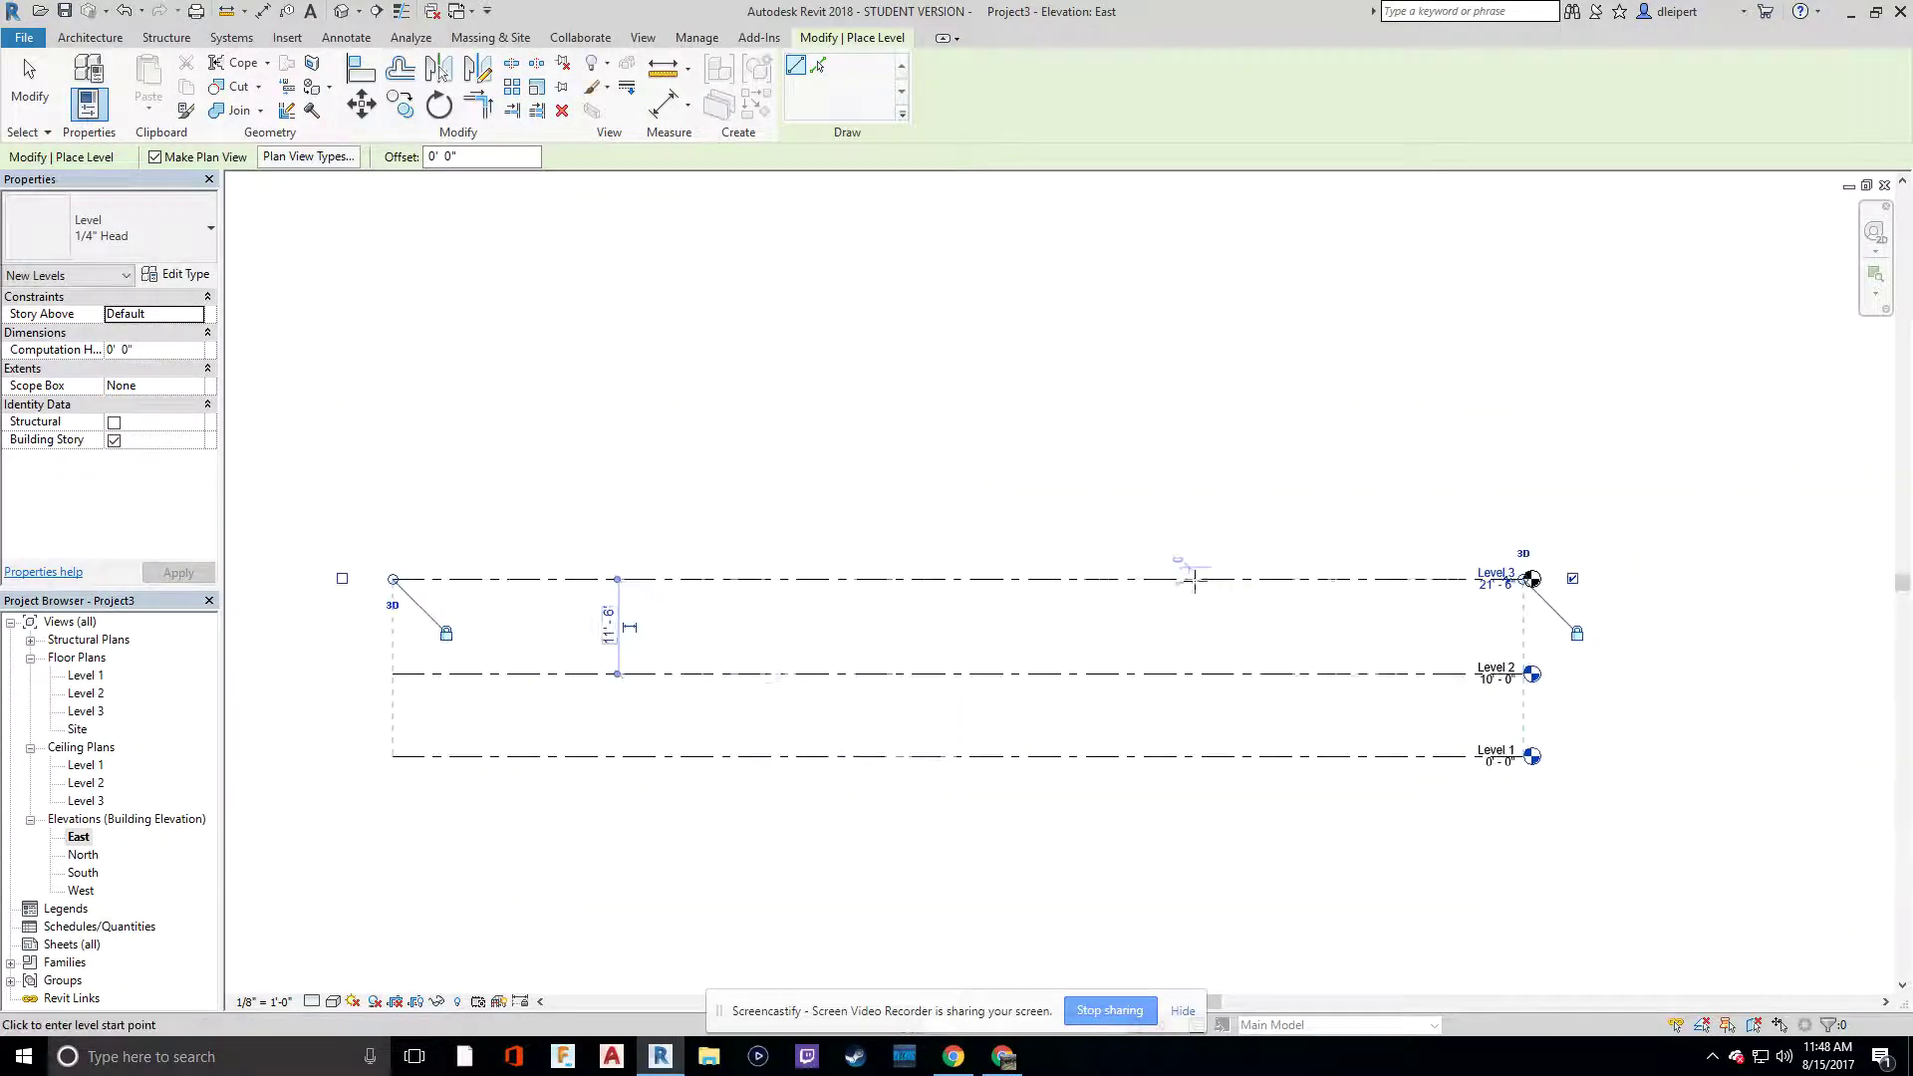
pyautogui.click(393, 475)
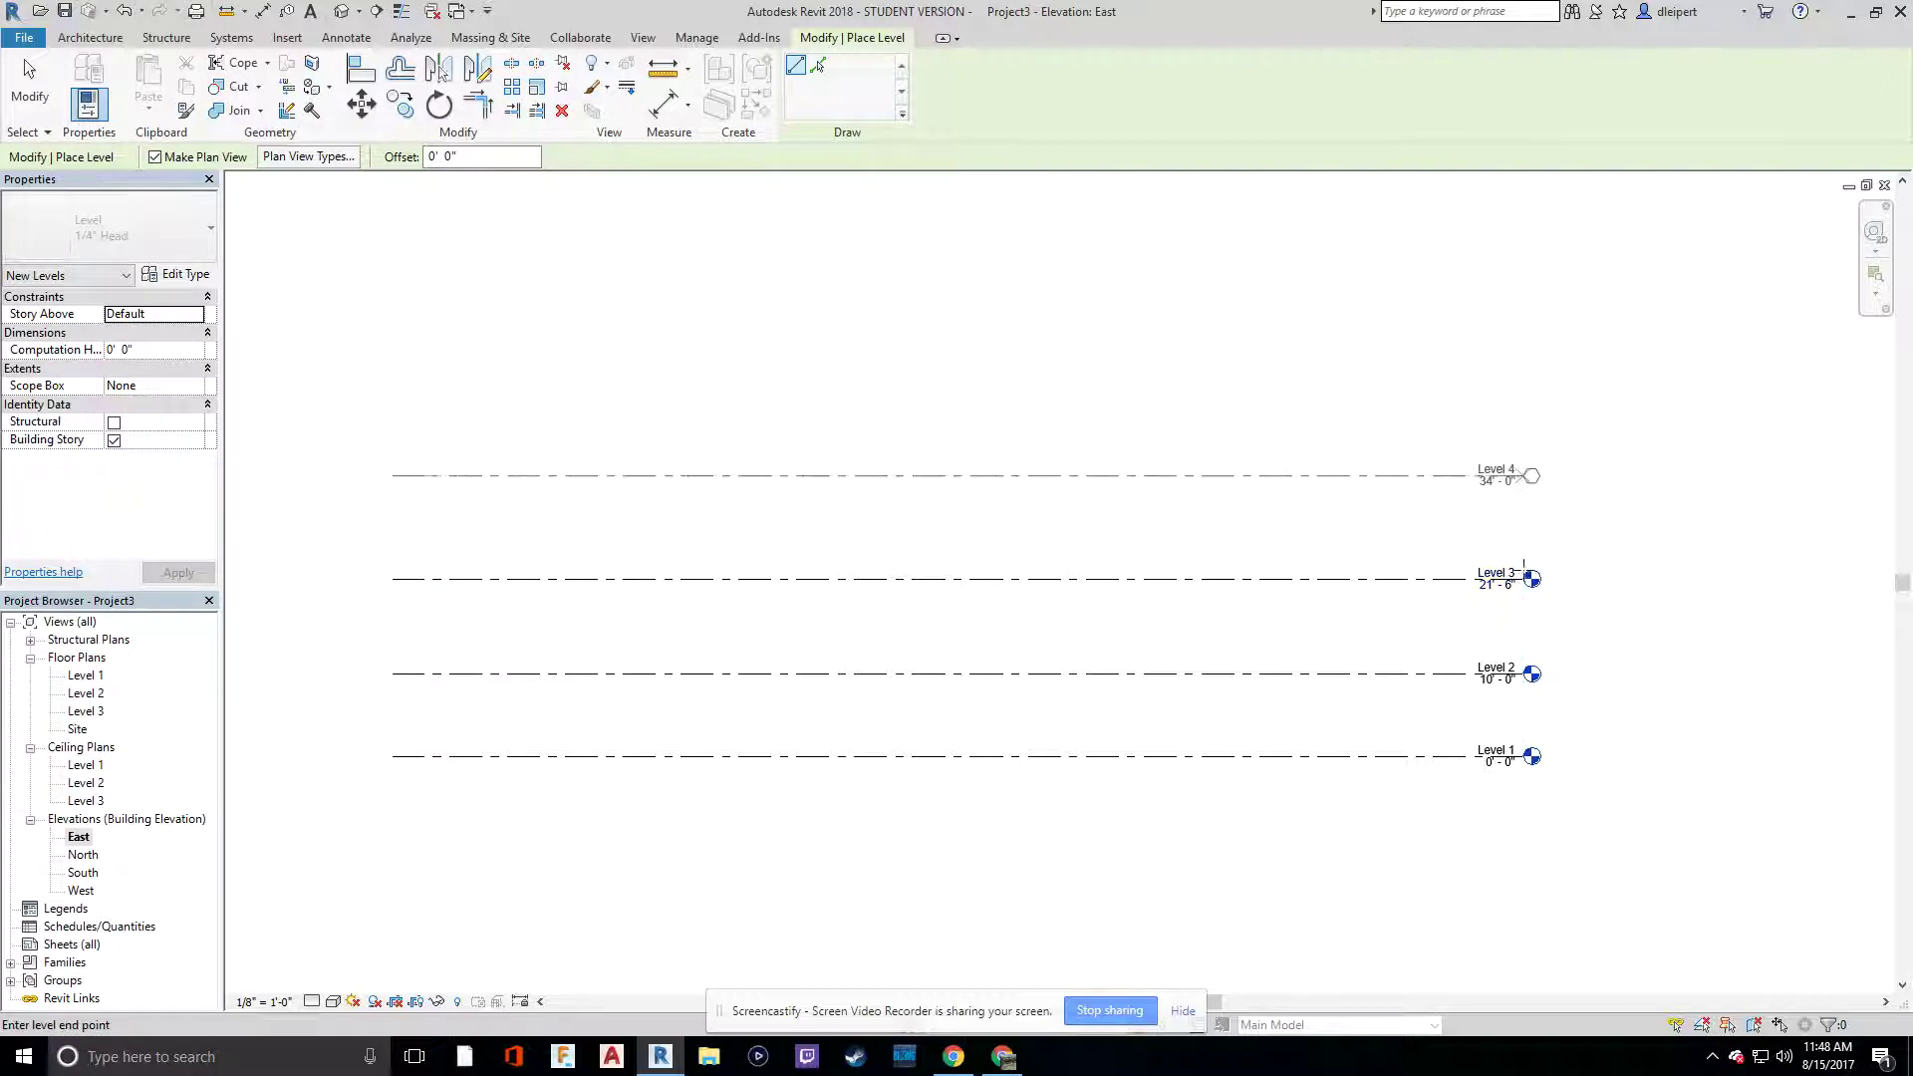
pyautogui.click(1531, 475)
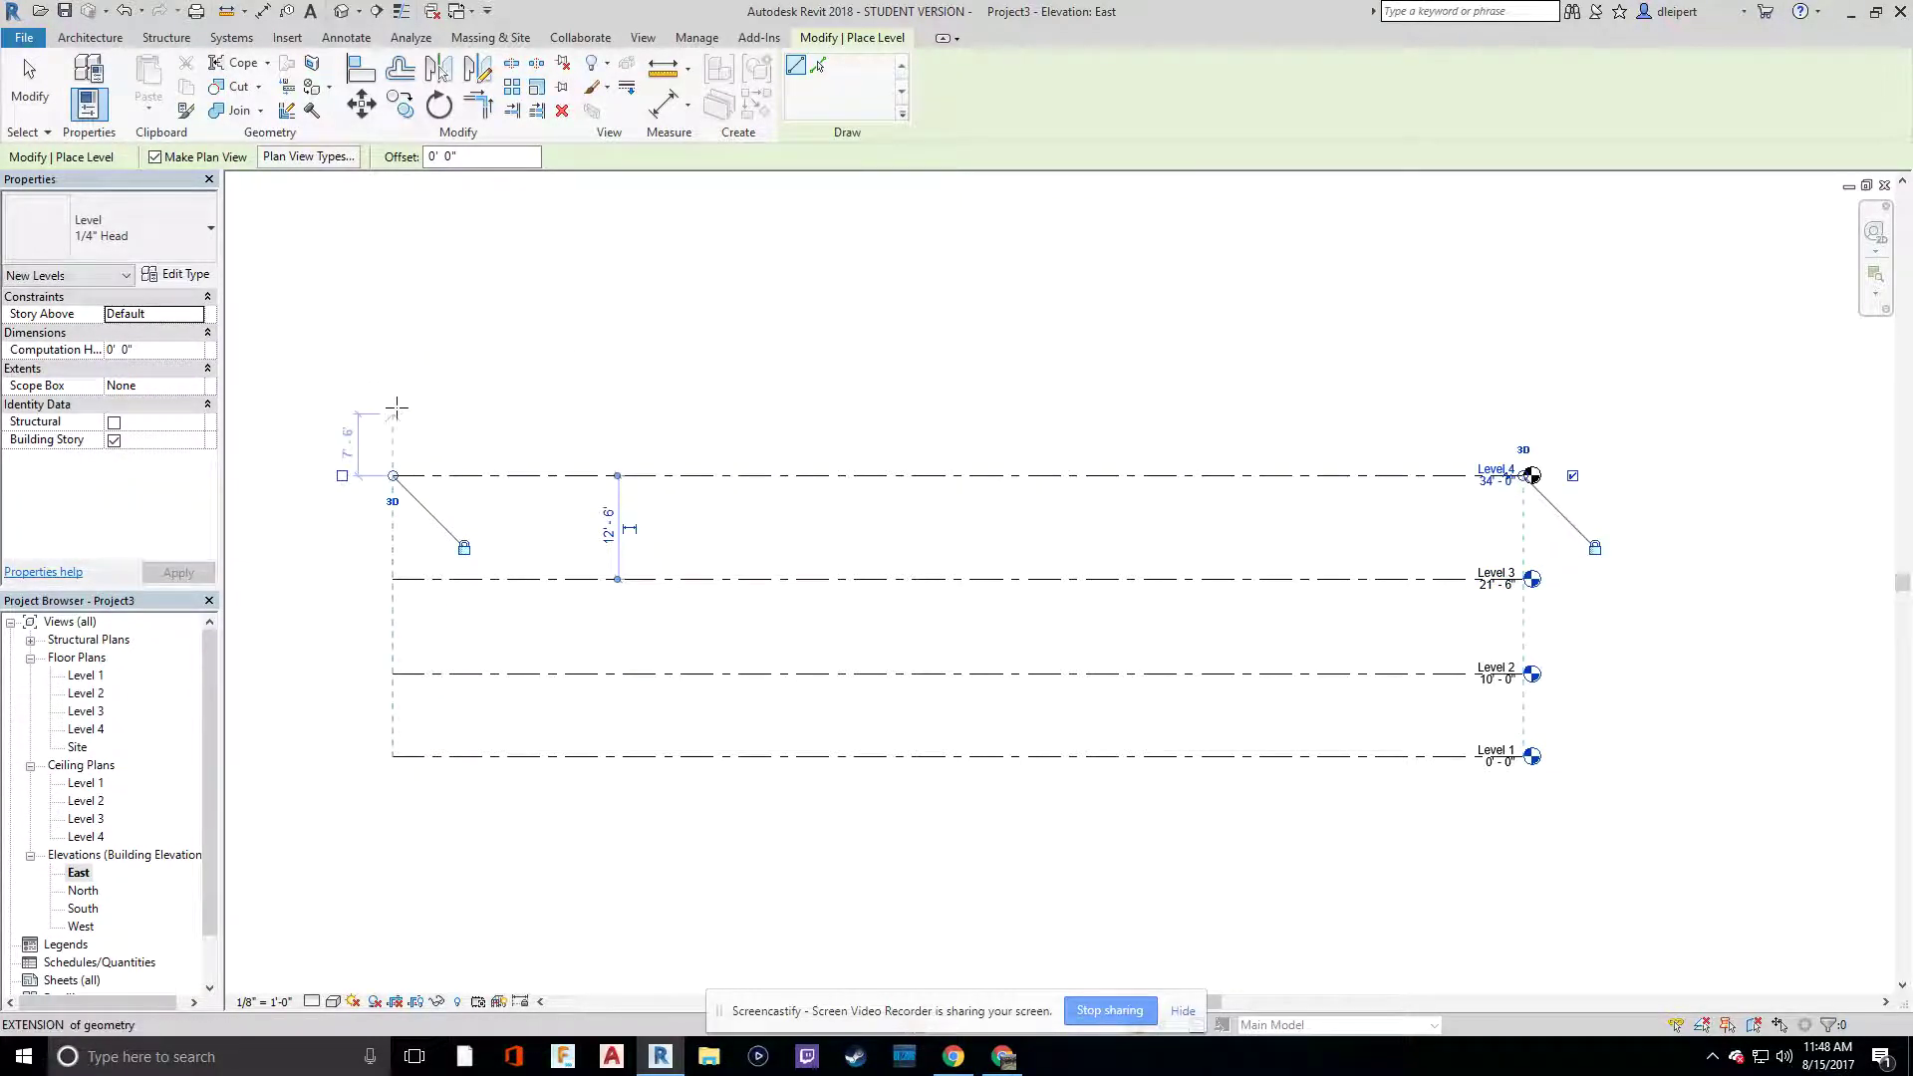
pyautogui.click(393, 380)
pyautogui.click(1531, 381)
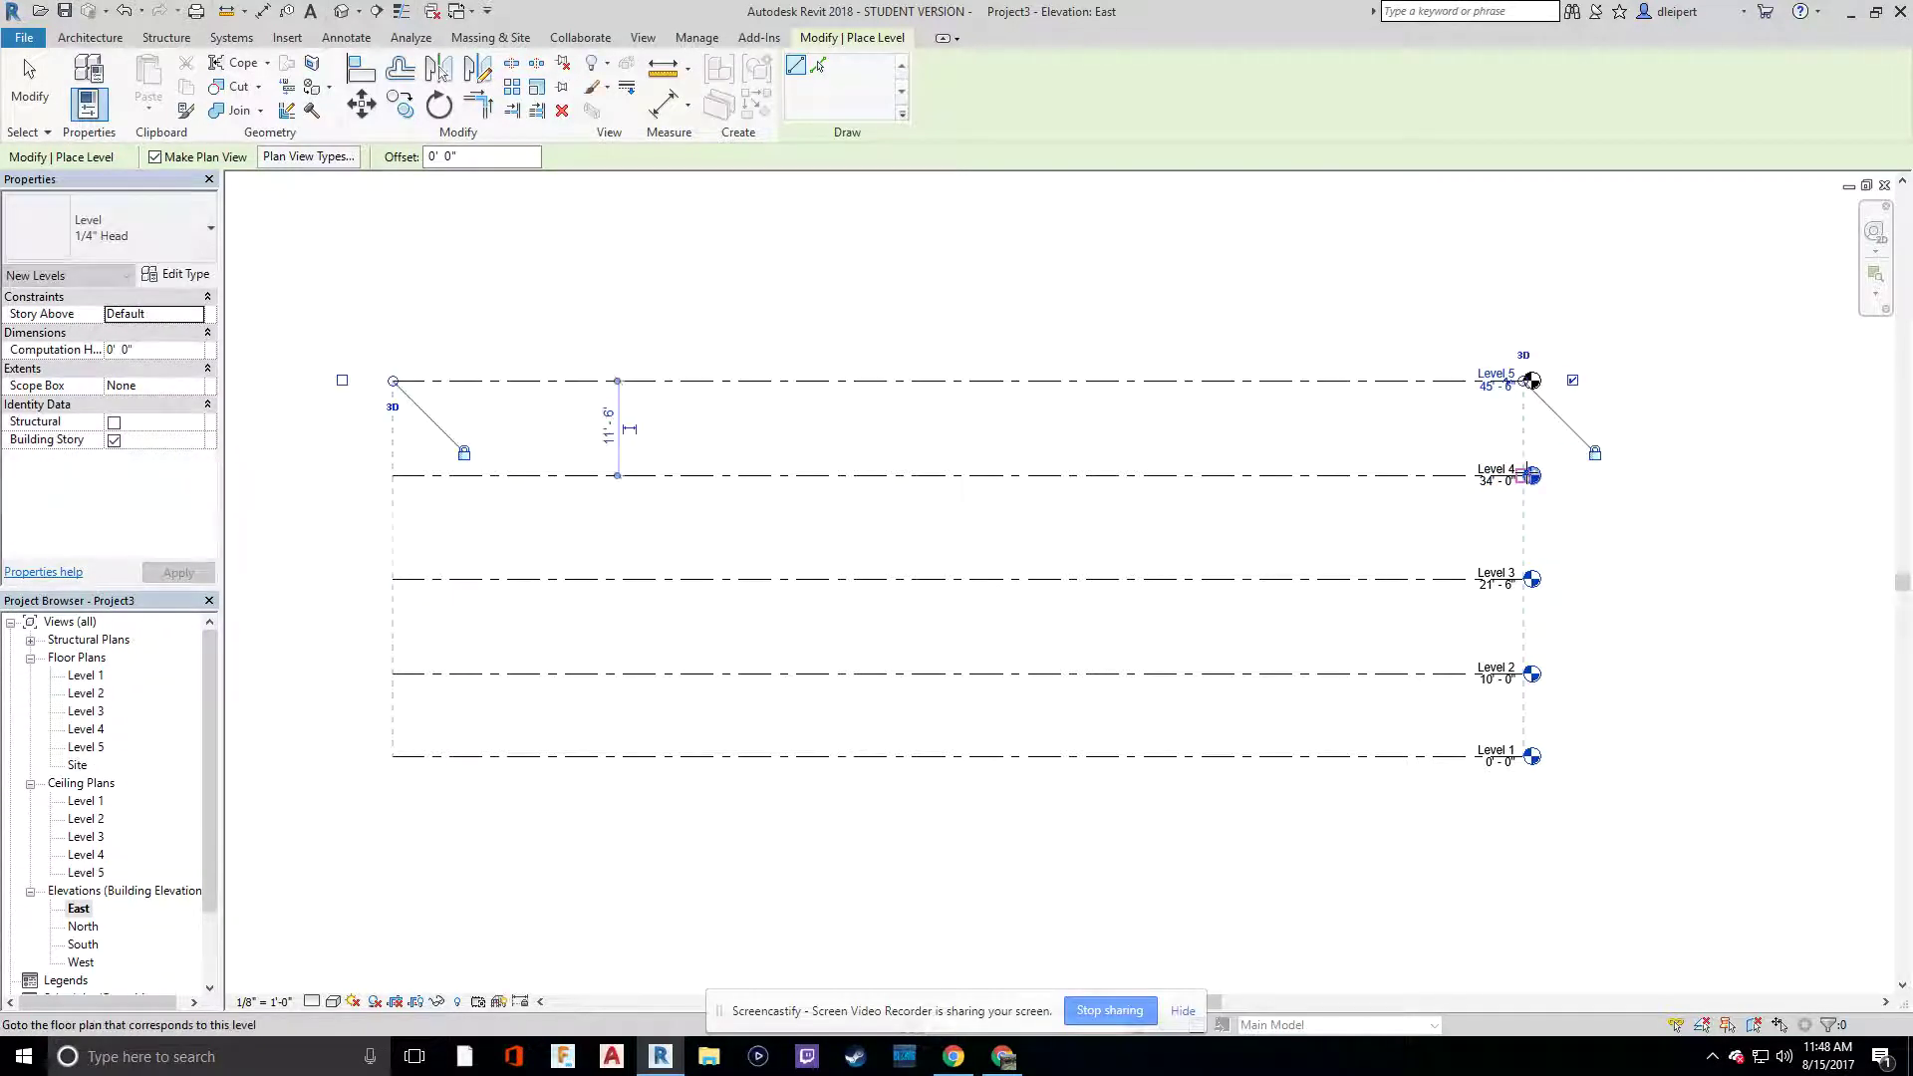
pyautogui.press('Escape')
pyautogui.press('Escape')
# Step: Set 10' gaps below Levels 5, 4 and 3 using their temporary dimensions
pyautogui.click(1426, 383)
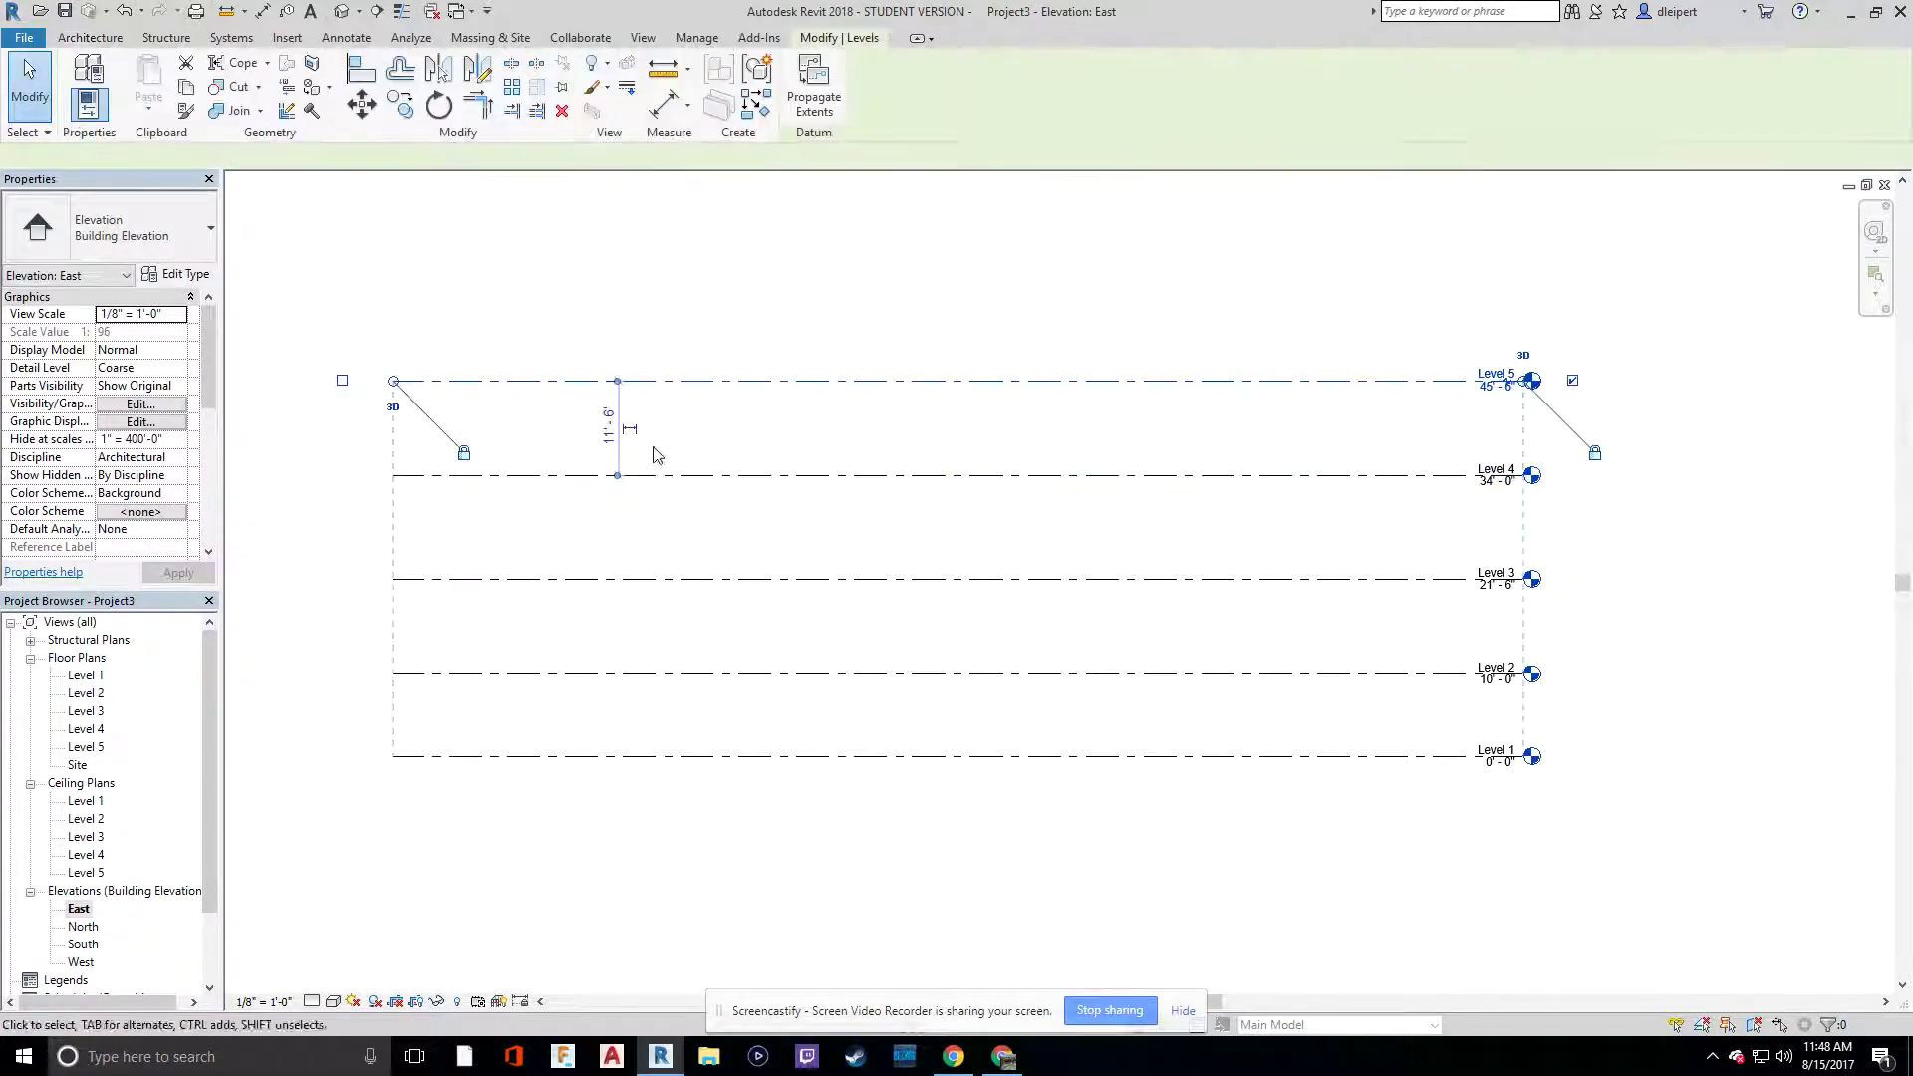
pyautogui.click(609, 426)
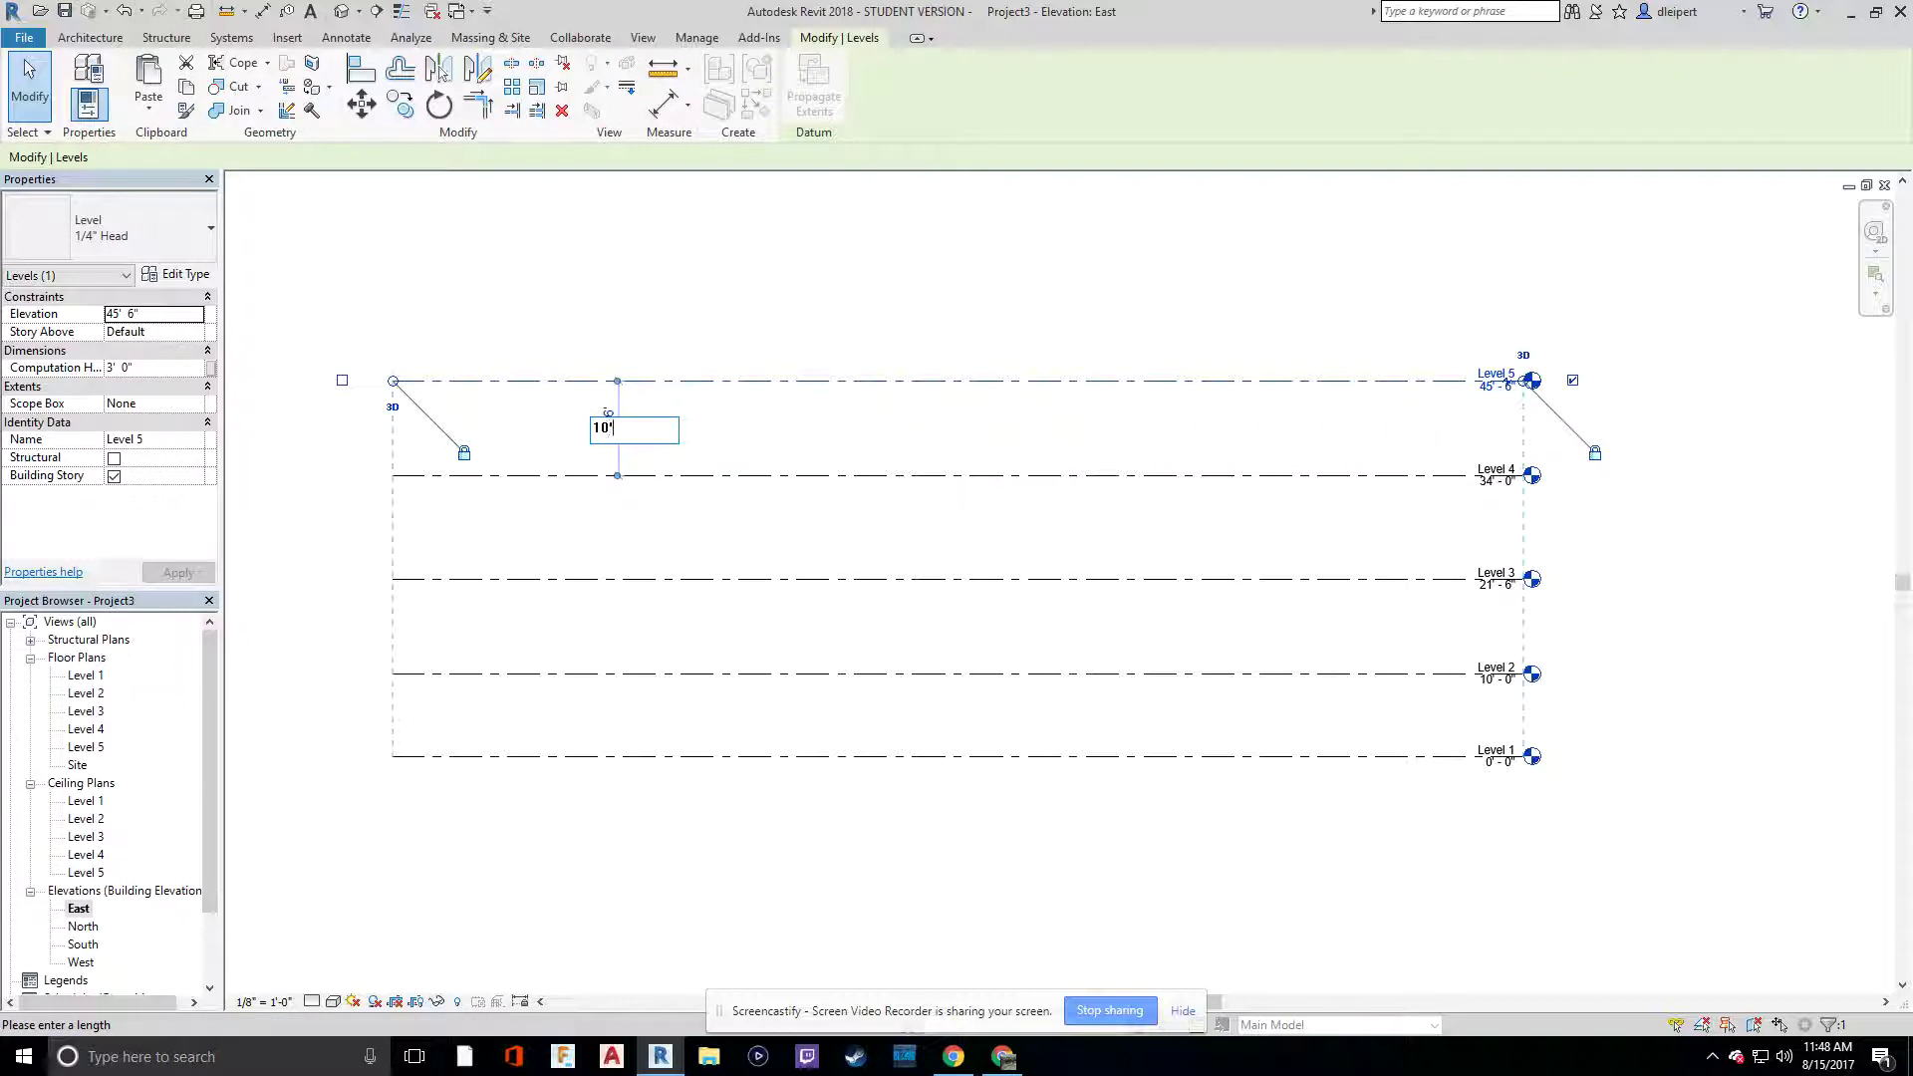
pyautogui.write("10'")
pyautogui.press('Return')
pyautogui.click(1177, 482)
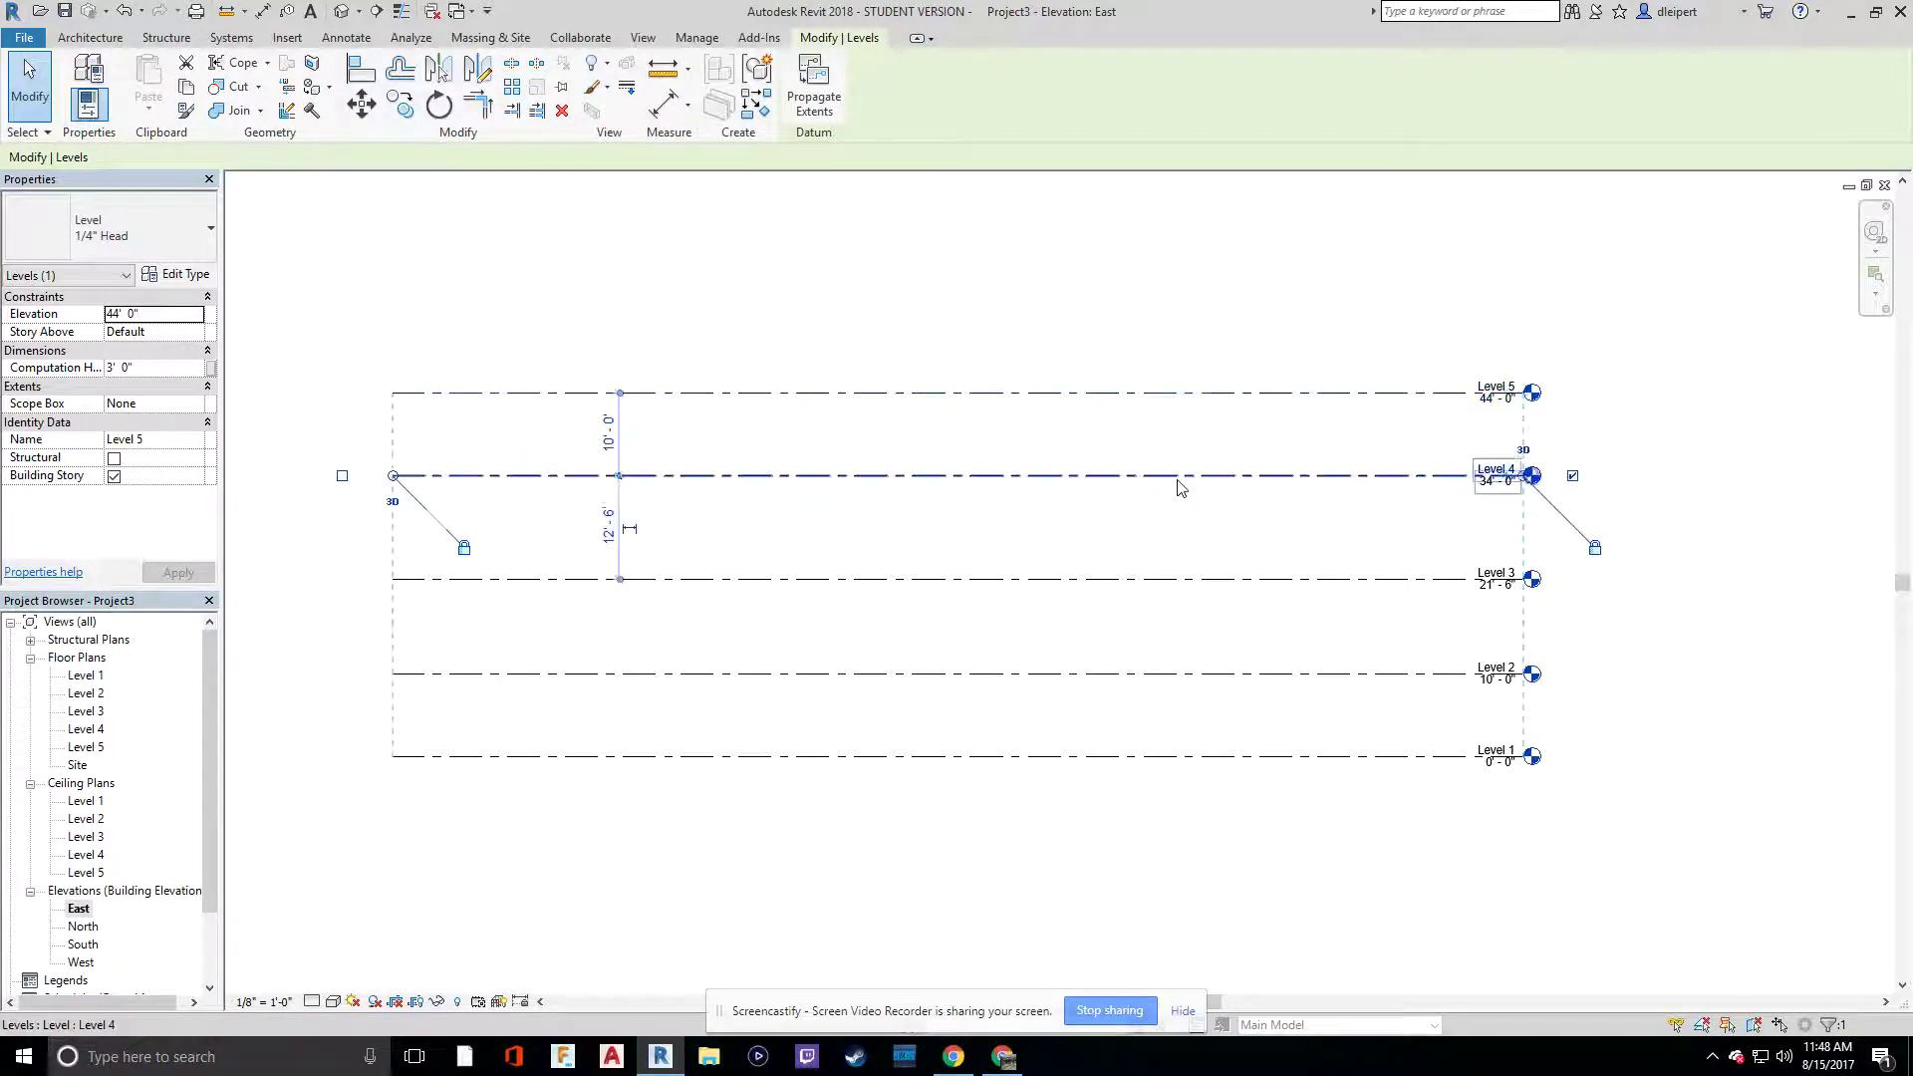
pyautogui.click(610, 524)
pyautogui.write("10'")
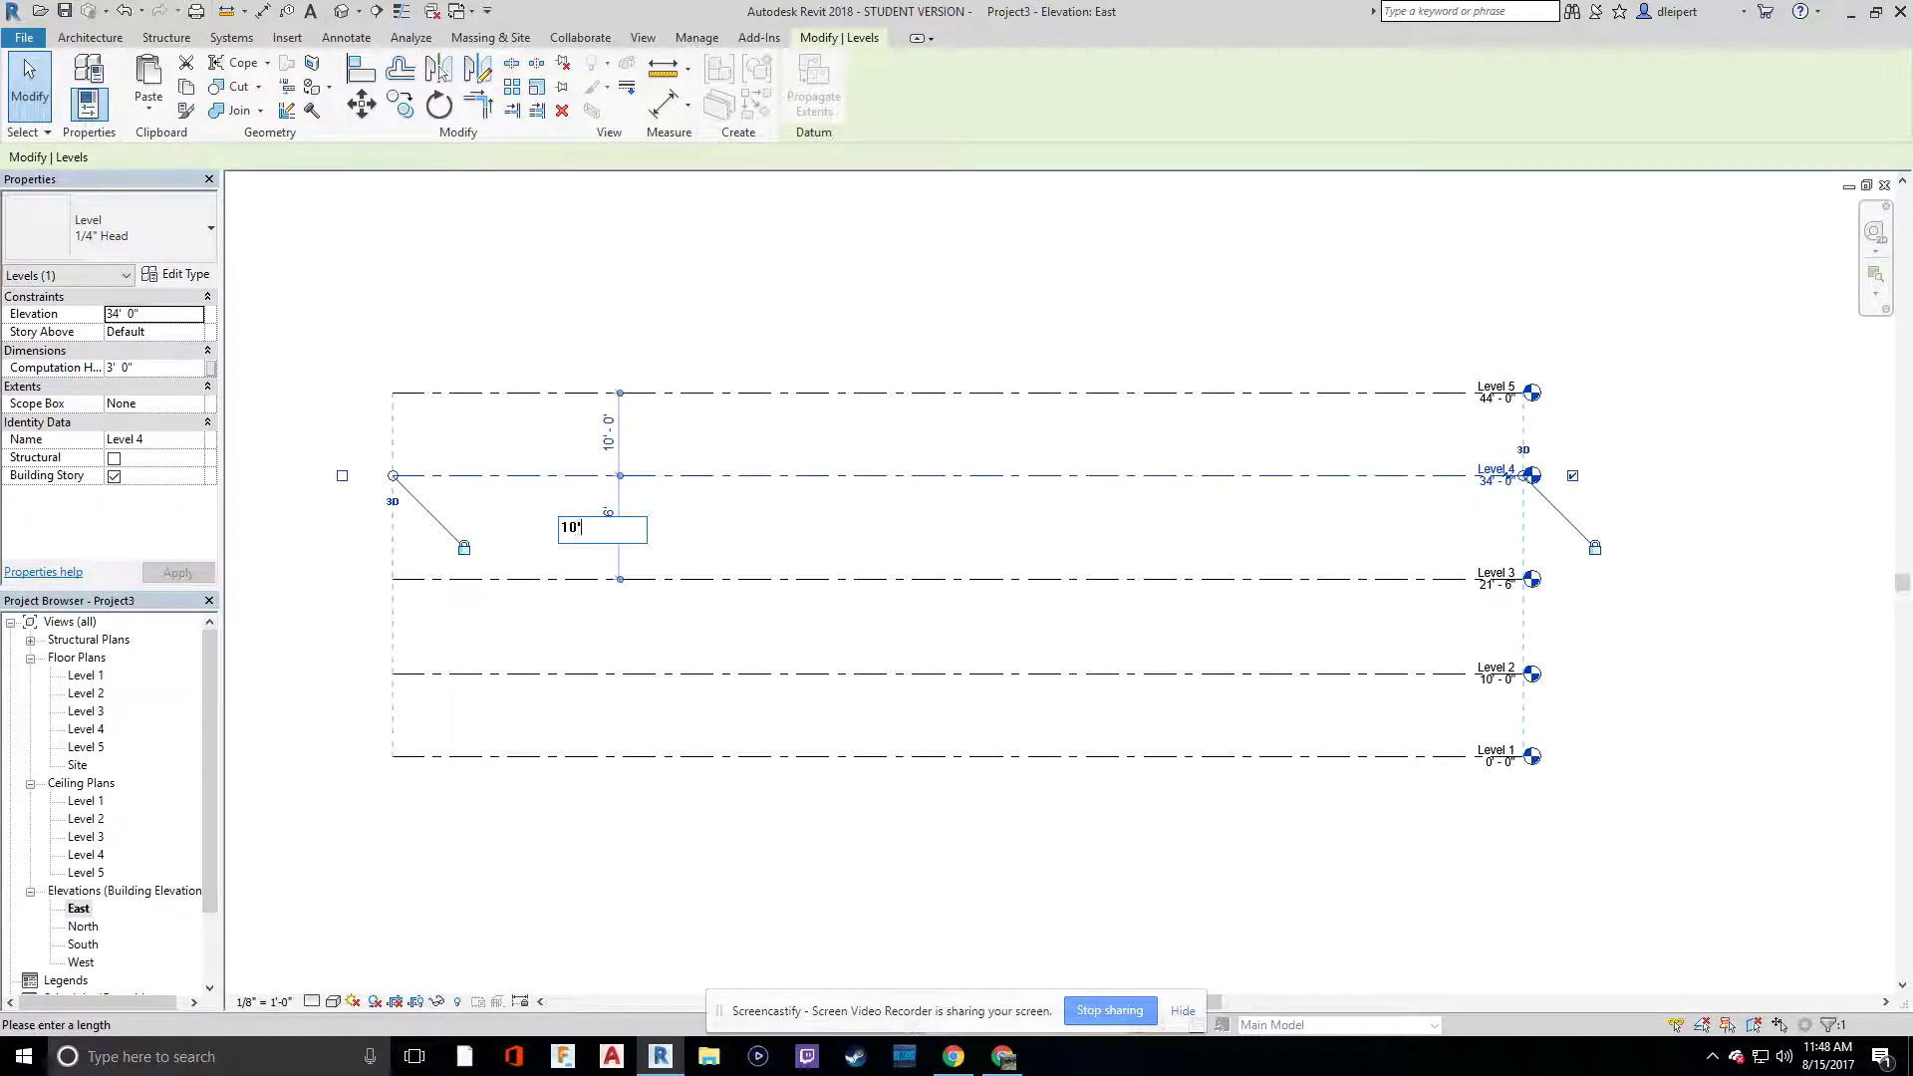
pyautogui.press('Return')
pyautogui.click(757, 578)
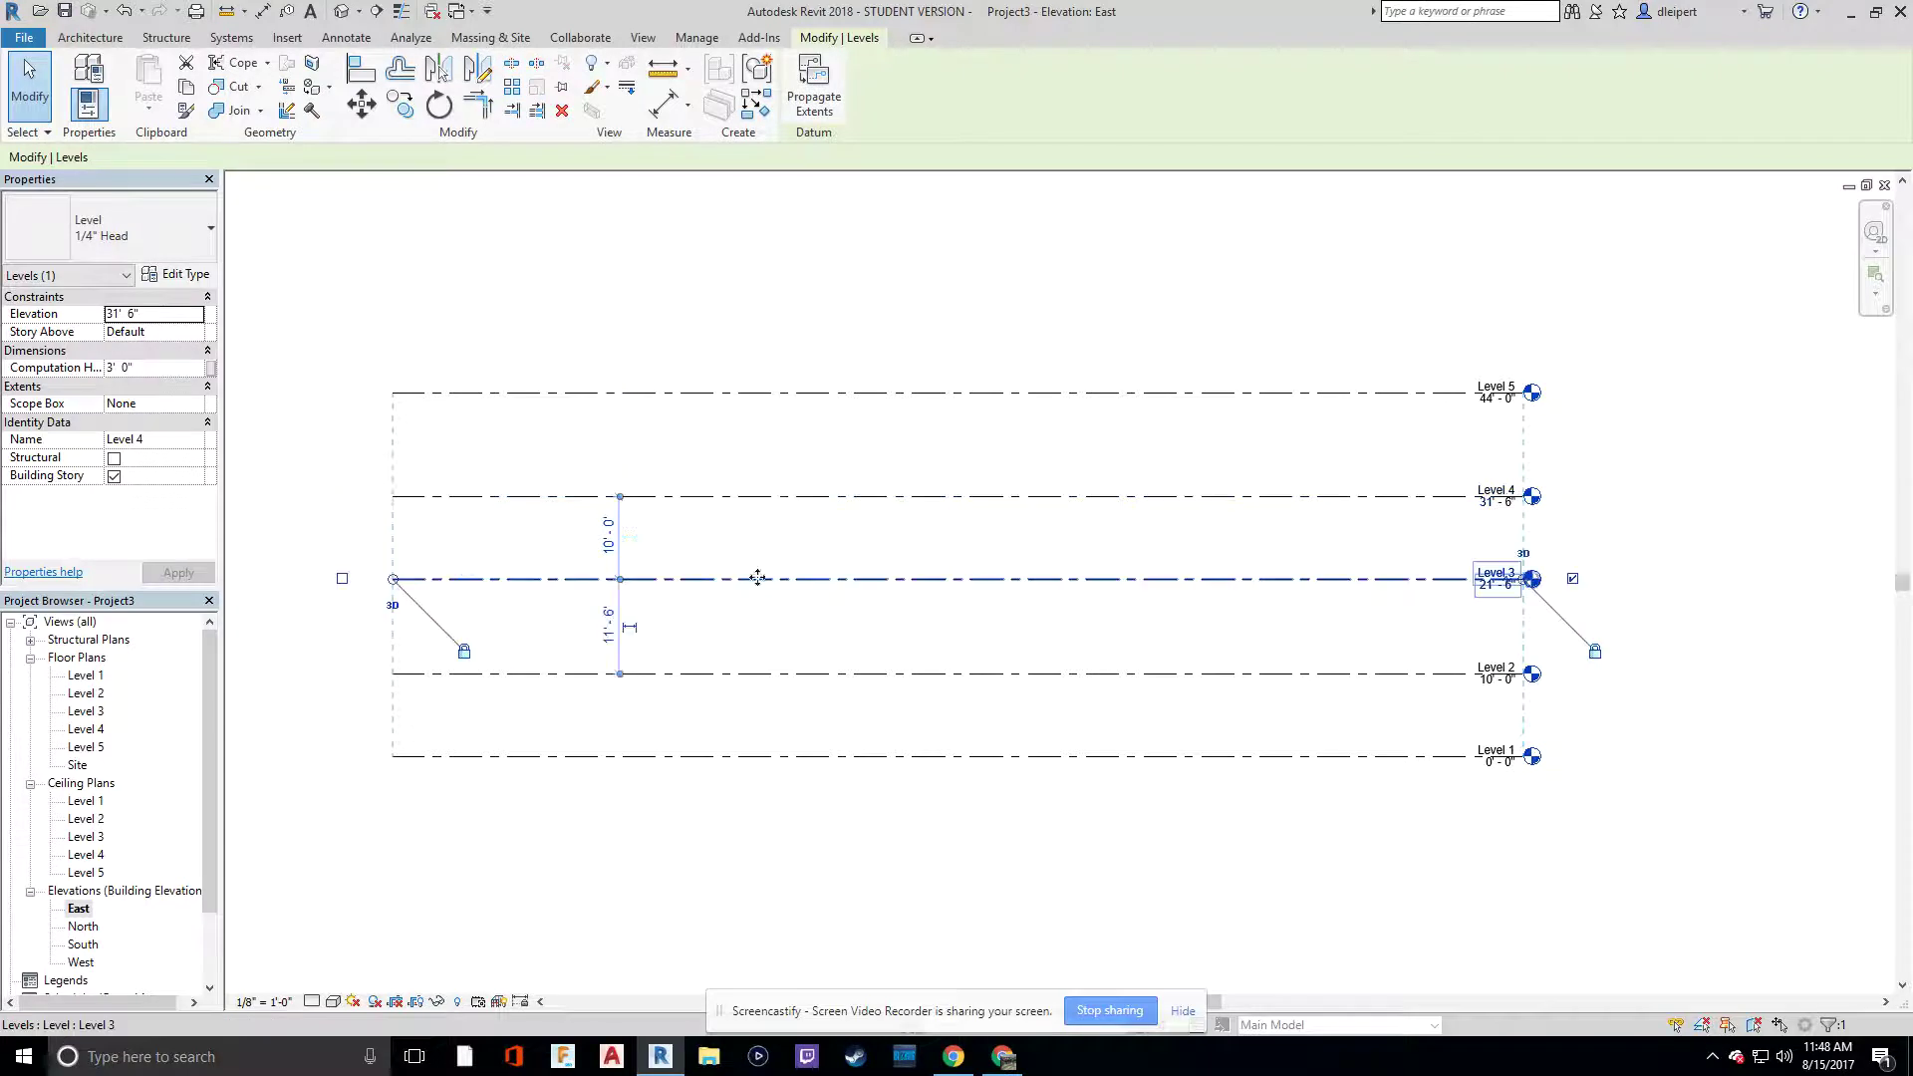
pyautogui.click(609, 625)
pyautogui.write('10')
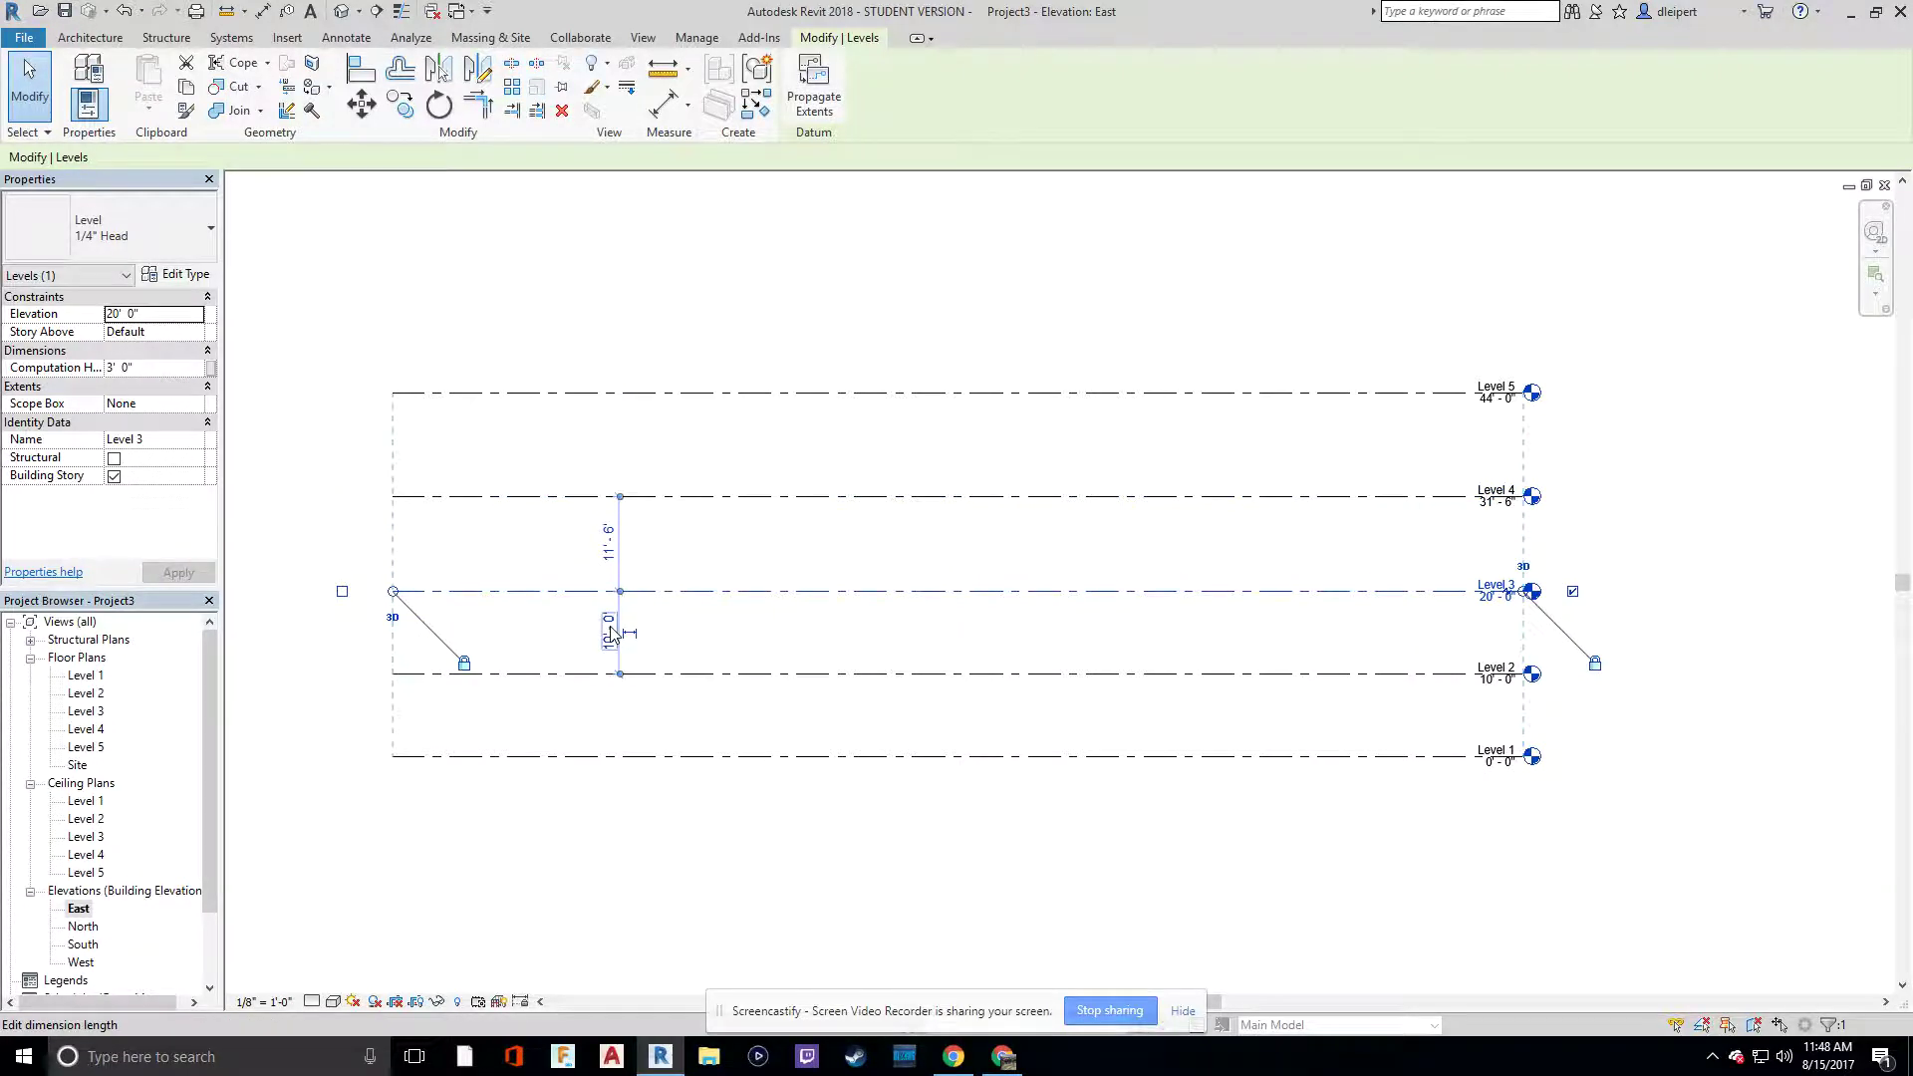
pyautogui.press('Return')
pyautogui.press('Escape')
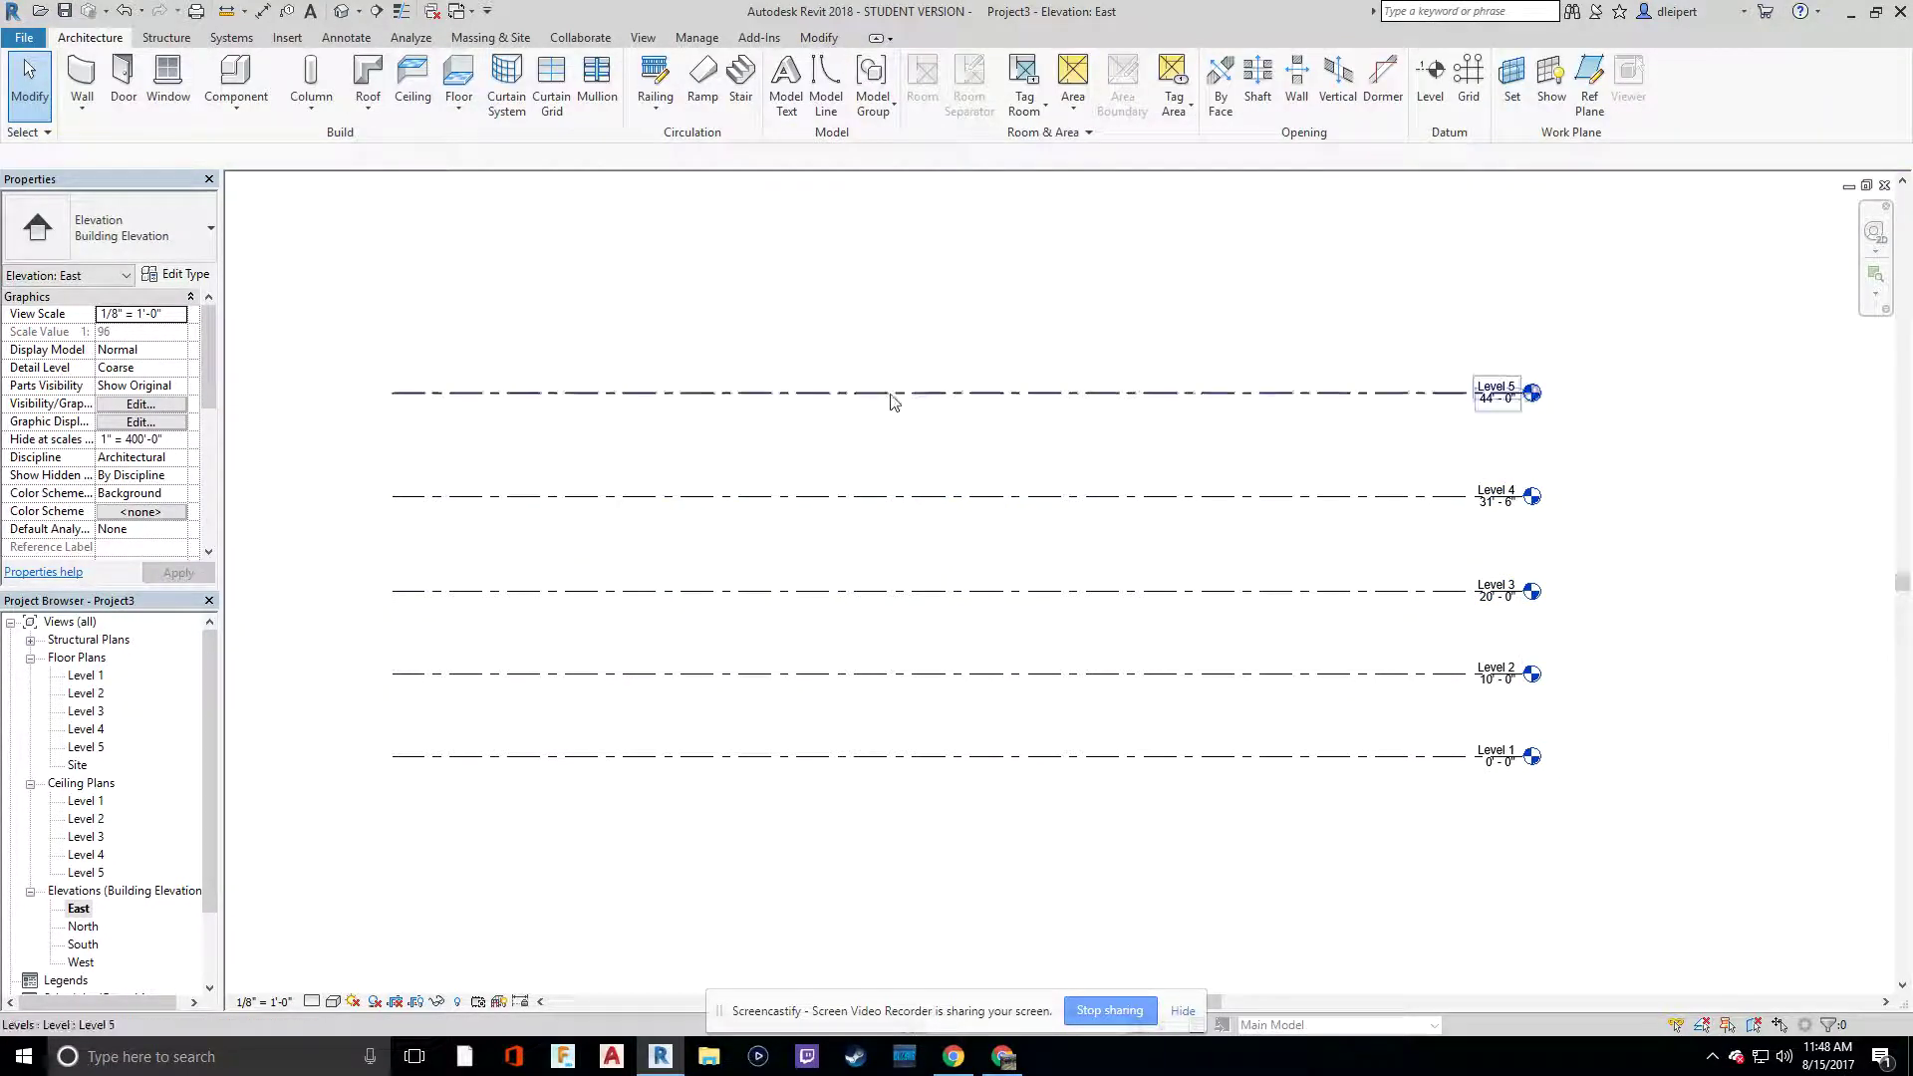
# Step: Re-enter a 10' gap between Level 3 and Level 2
pyautogui.click(893, 393)
pyautogui.click(610, 450)
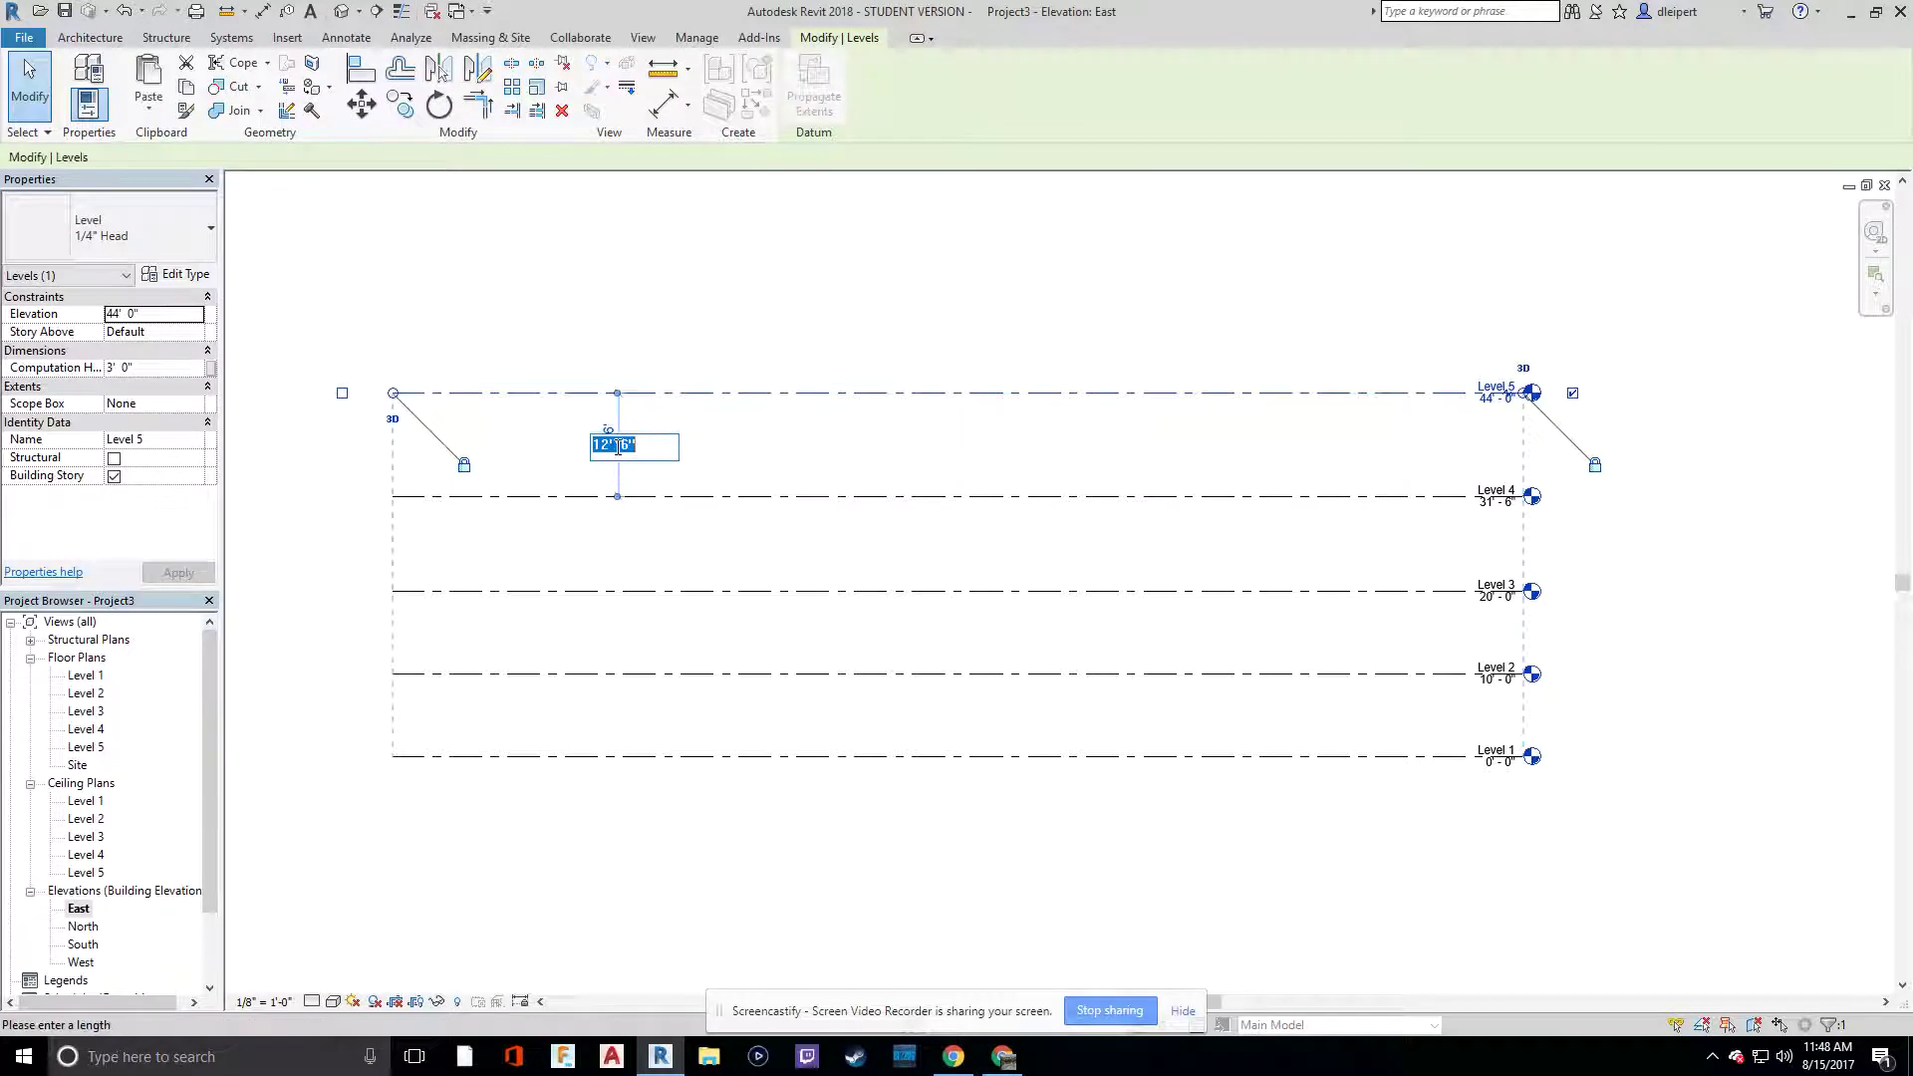
pyautogui.press('Escape')
pyautogui.press('Escape')
pyautogui.click(697, 590)
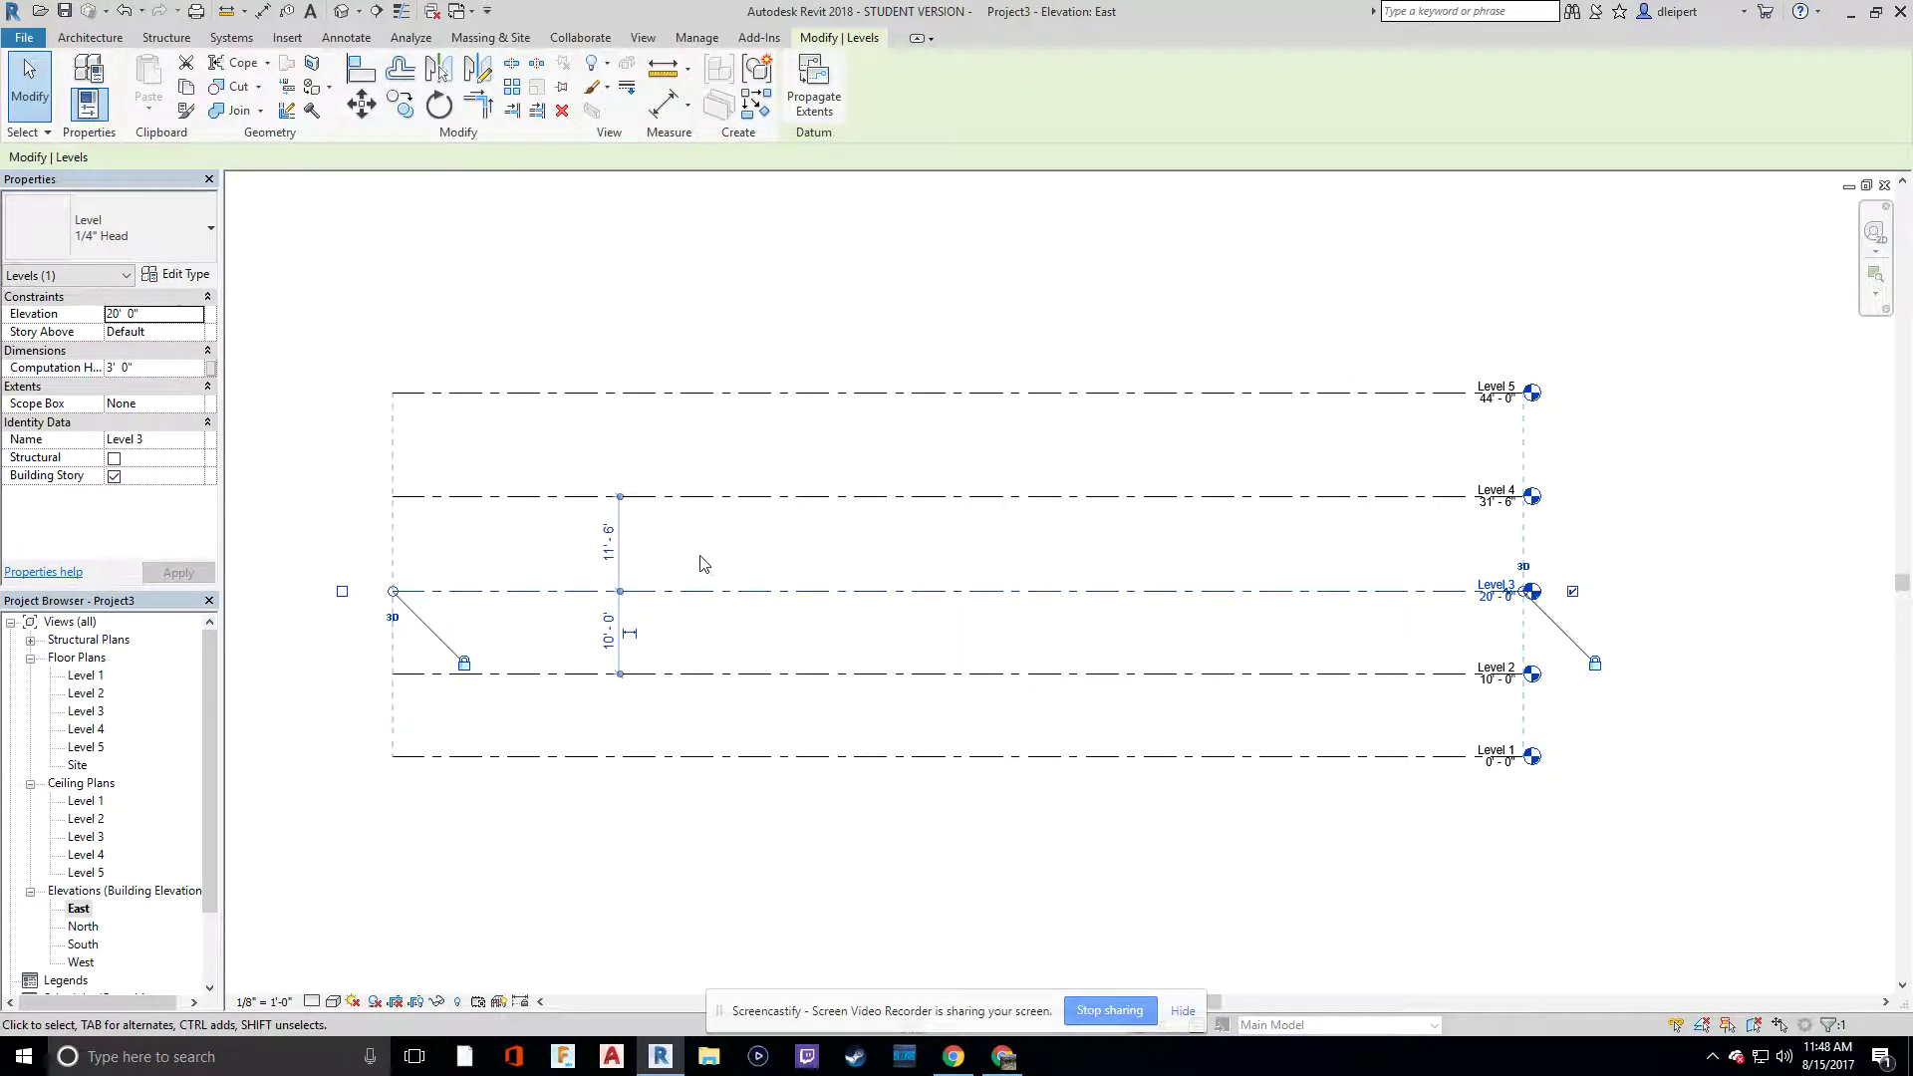
pyautogui.click(609, 541)
pyautogui.write('10')
pyautogui.press('Return')
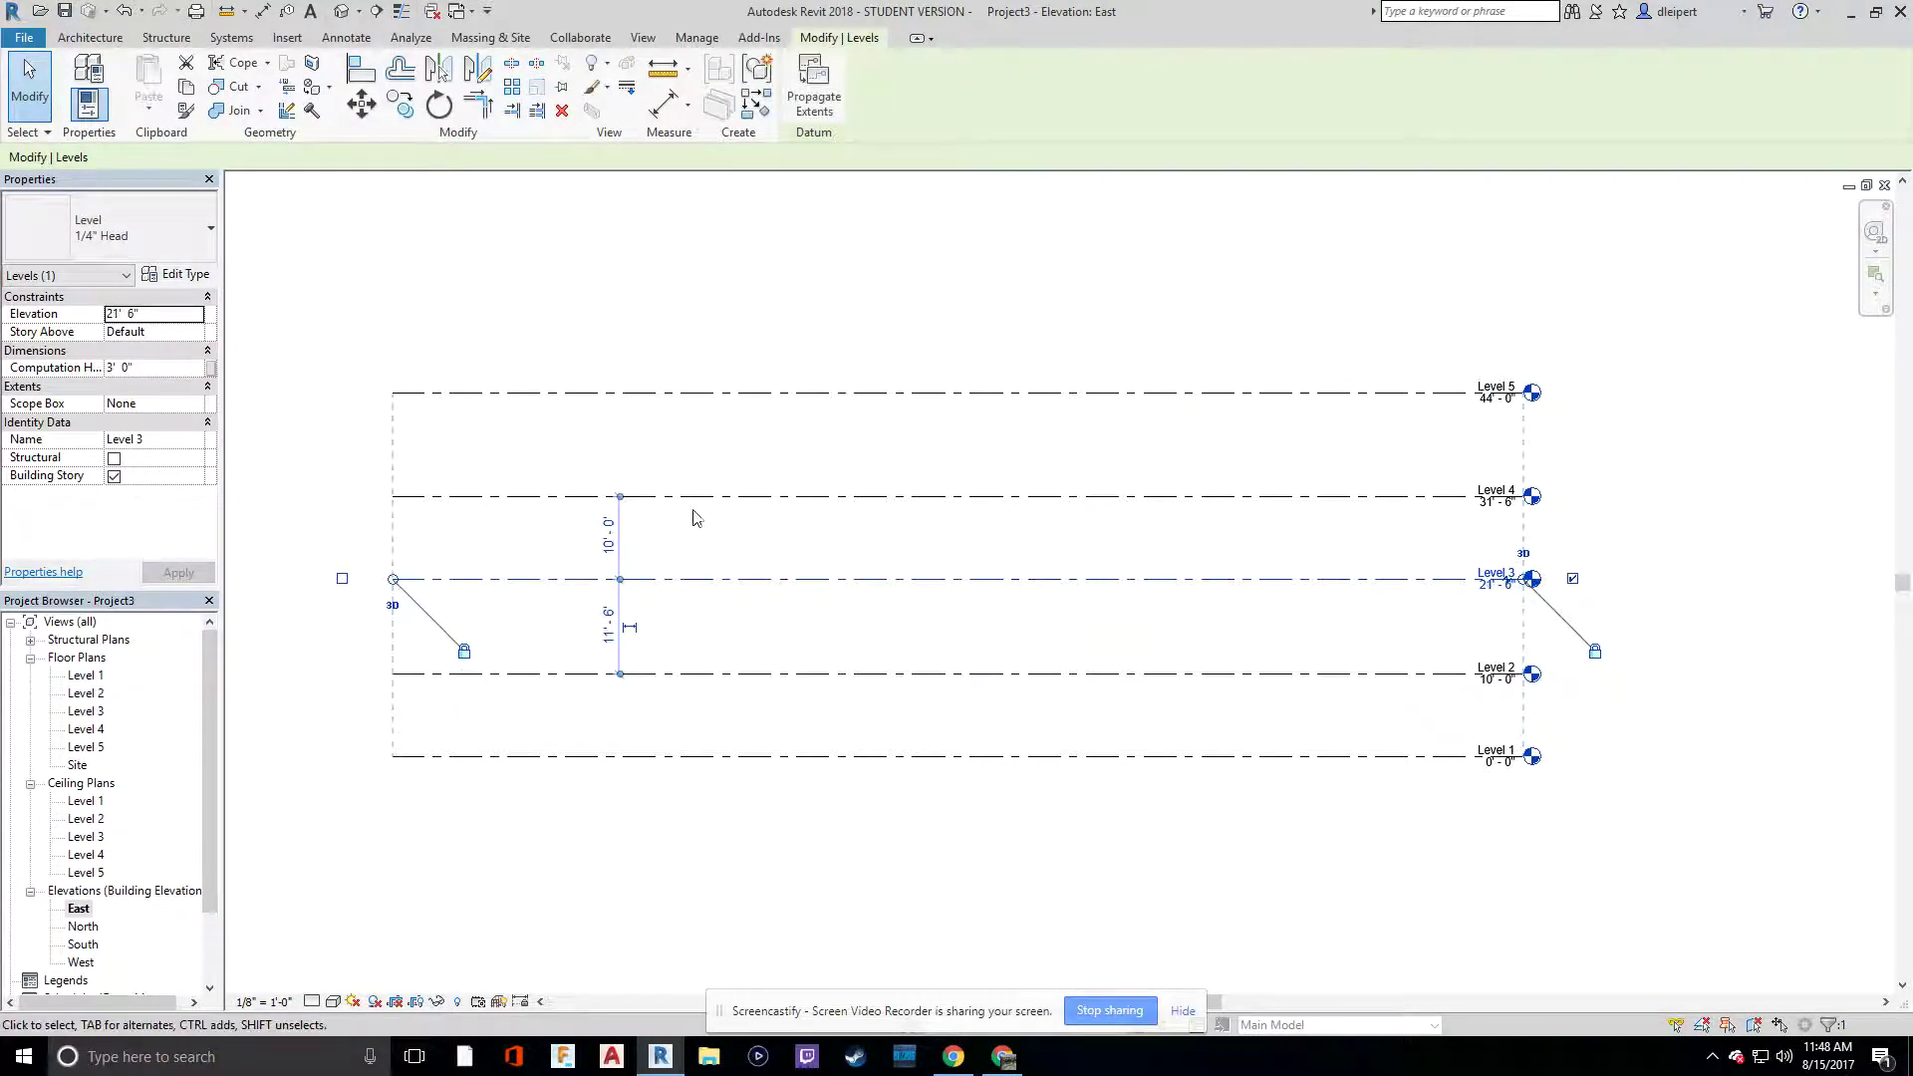
# Step: Put Level 2 back at 10'-0" above Level 1 after it shifted to 11'-6"
pyautogui.click(707, 676)
pyautogui.click(609, 623)
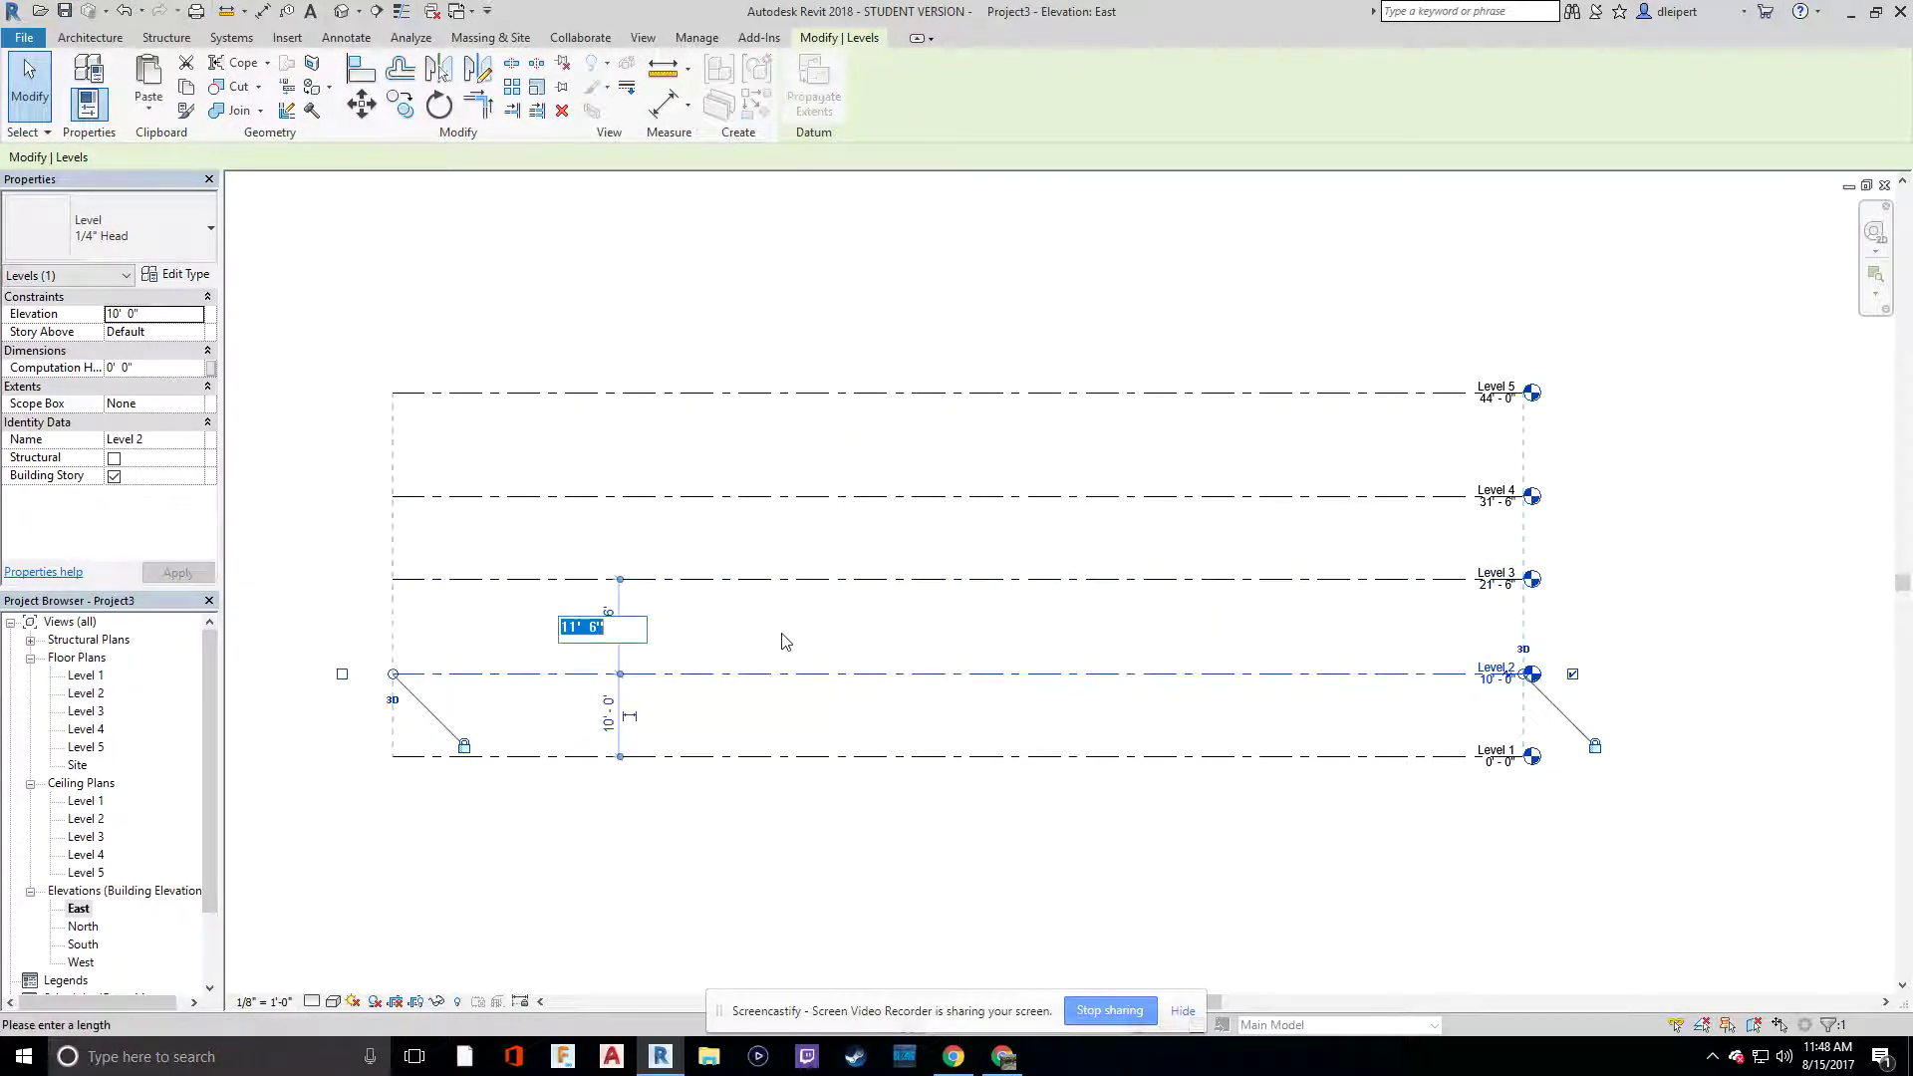
pyautogui.write("10'")
pyautogui.press('Return')
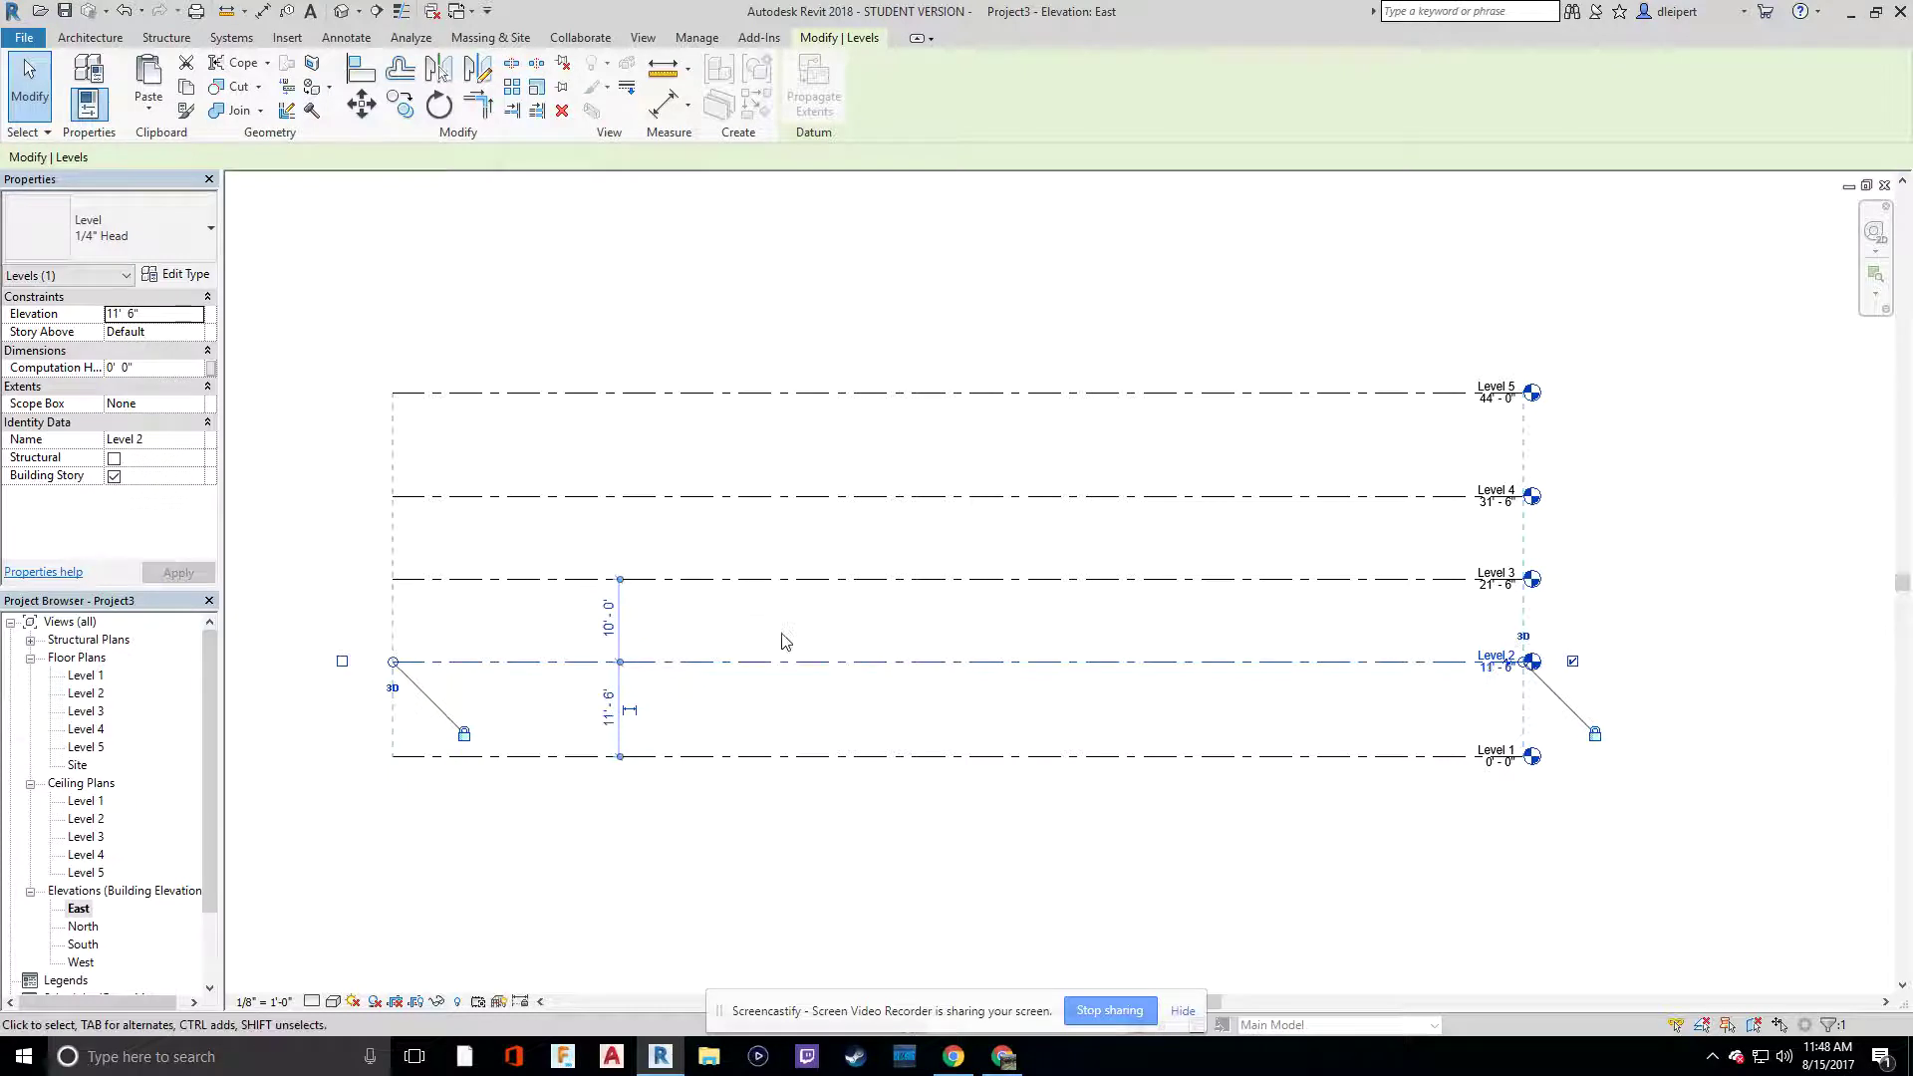
pyautogui.click(609, 705)
pyautogui.write("10'")
pyautogui.press('Return')
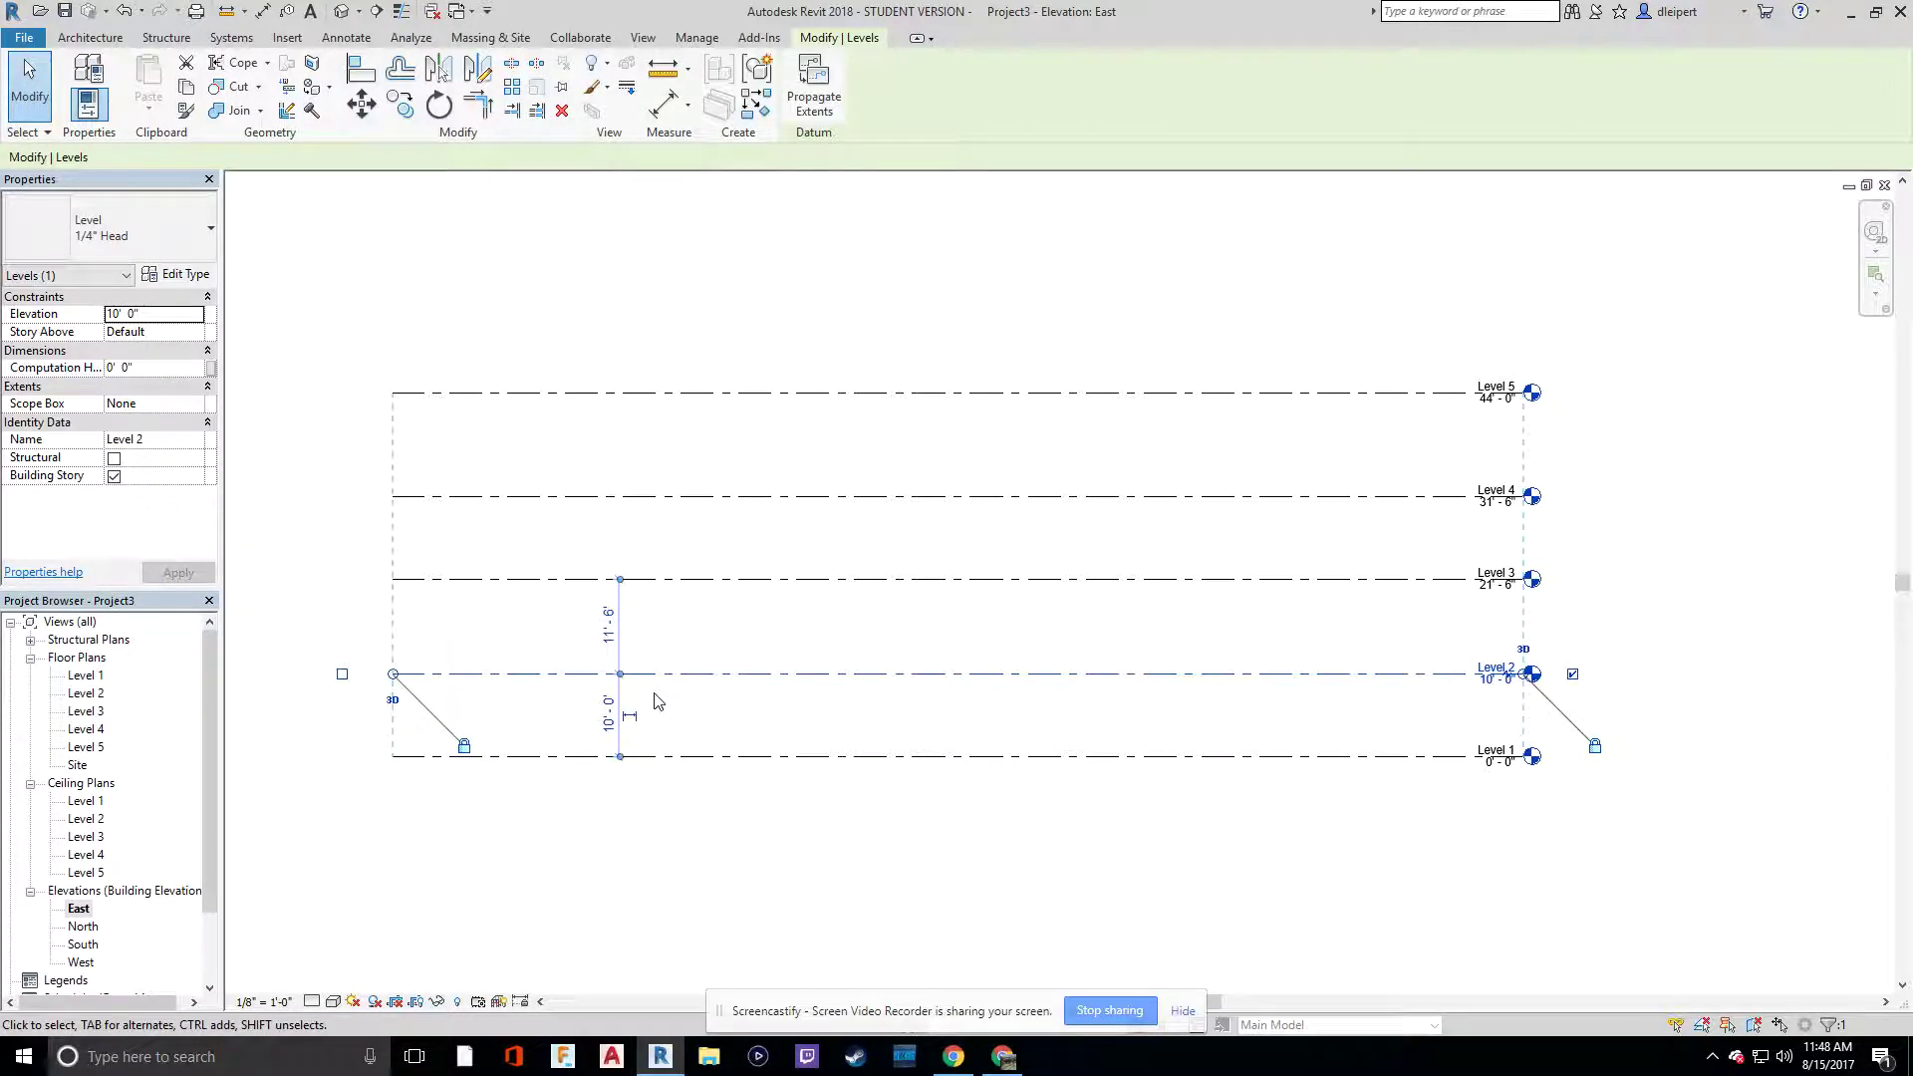
pyautogui.click(765, 638)
# Step: Place Level 3 at 20'-0", Level 4 at 30'-0" and Level 5 at 40'-0"
pyautogui.click(658, 579)
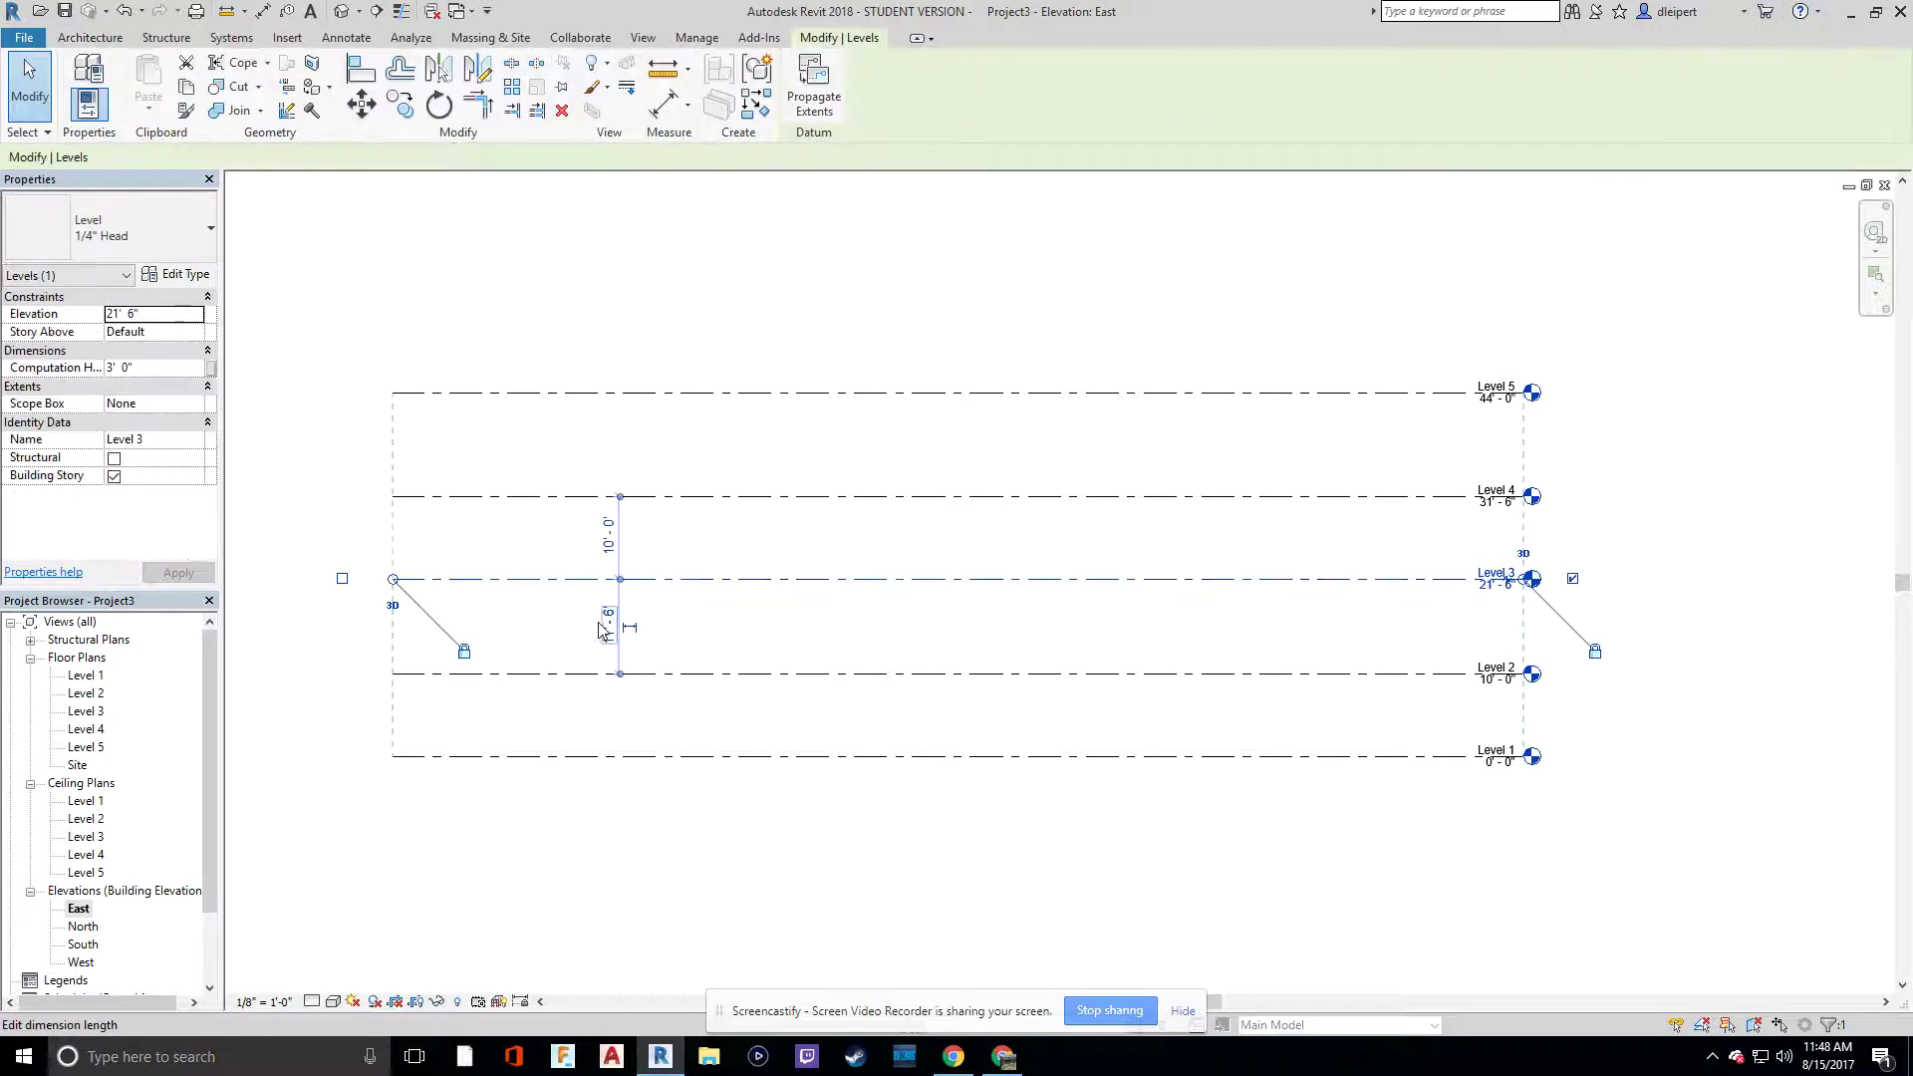
pyautogui.click(608, 626)
pyautogui.write("10'")
pyautogui.press('Return')
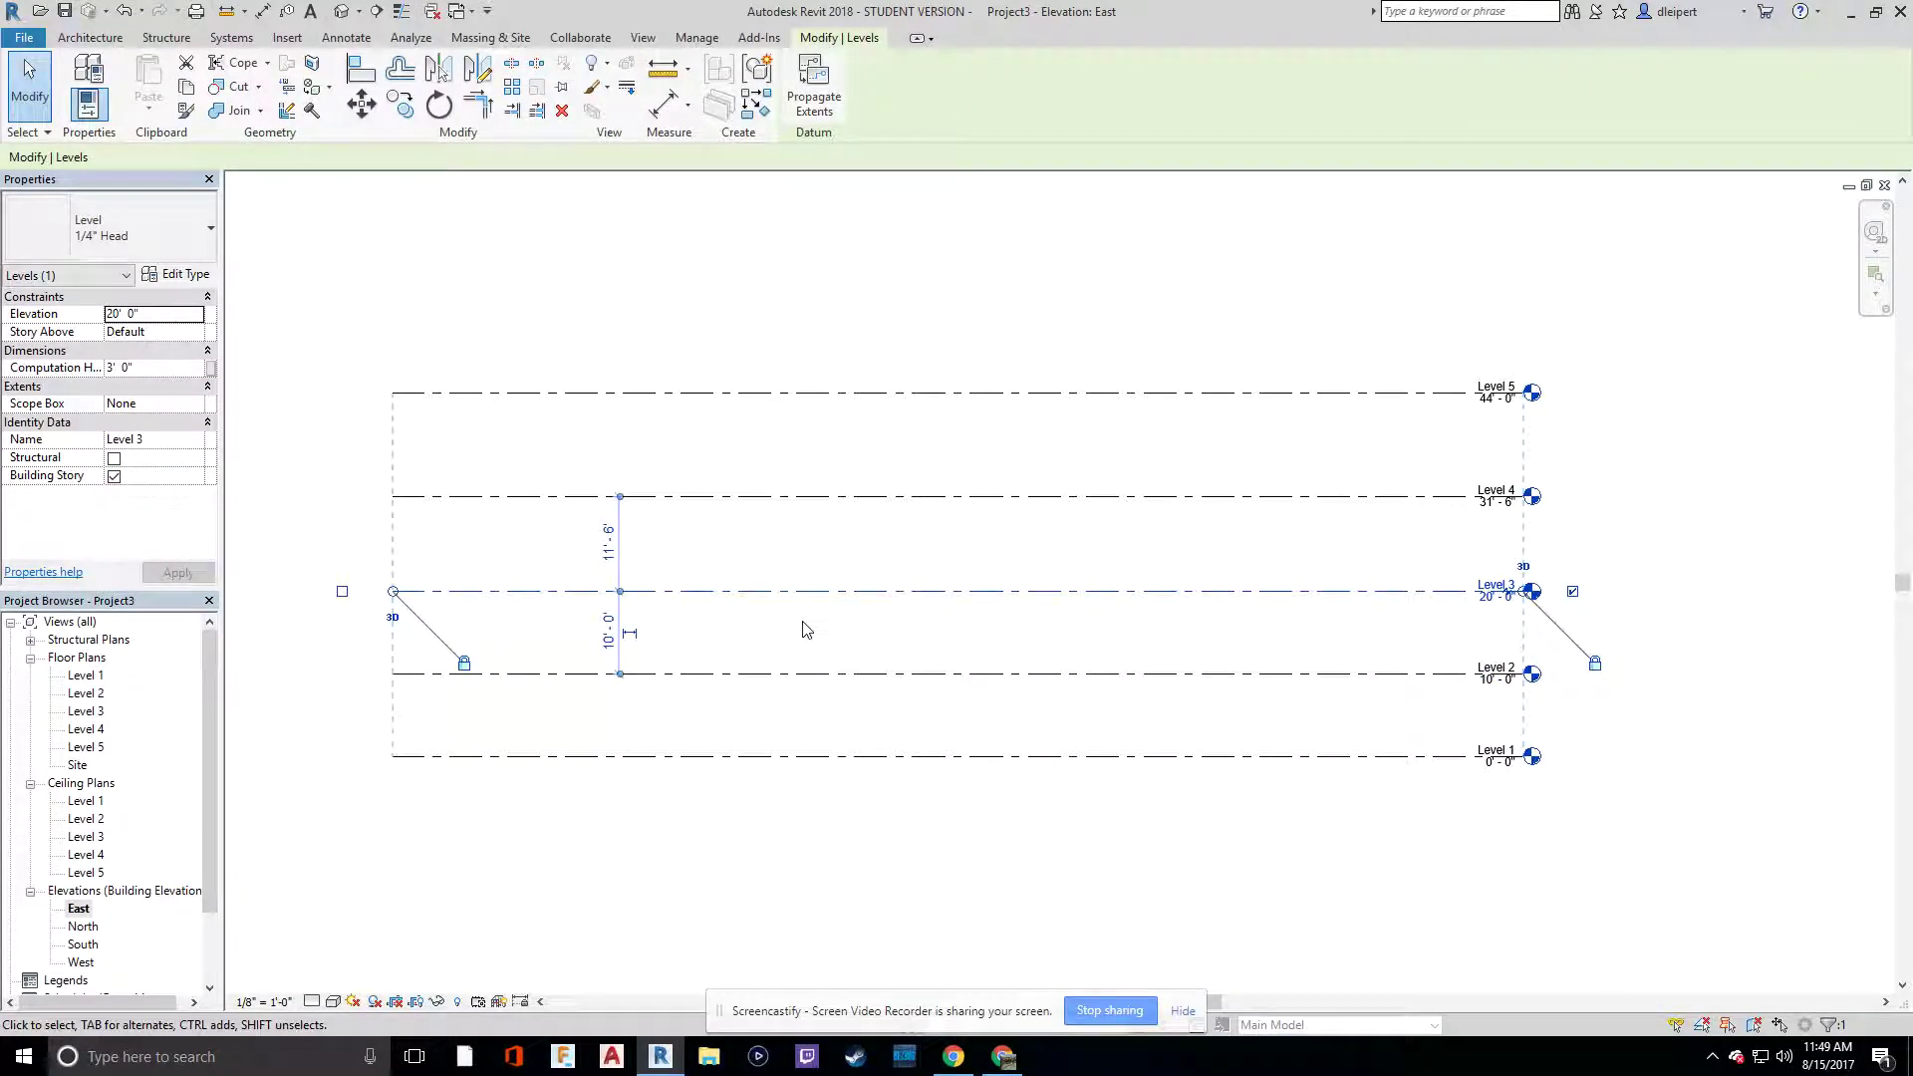
pyautogui.click(699, 496)
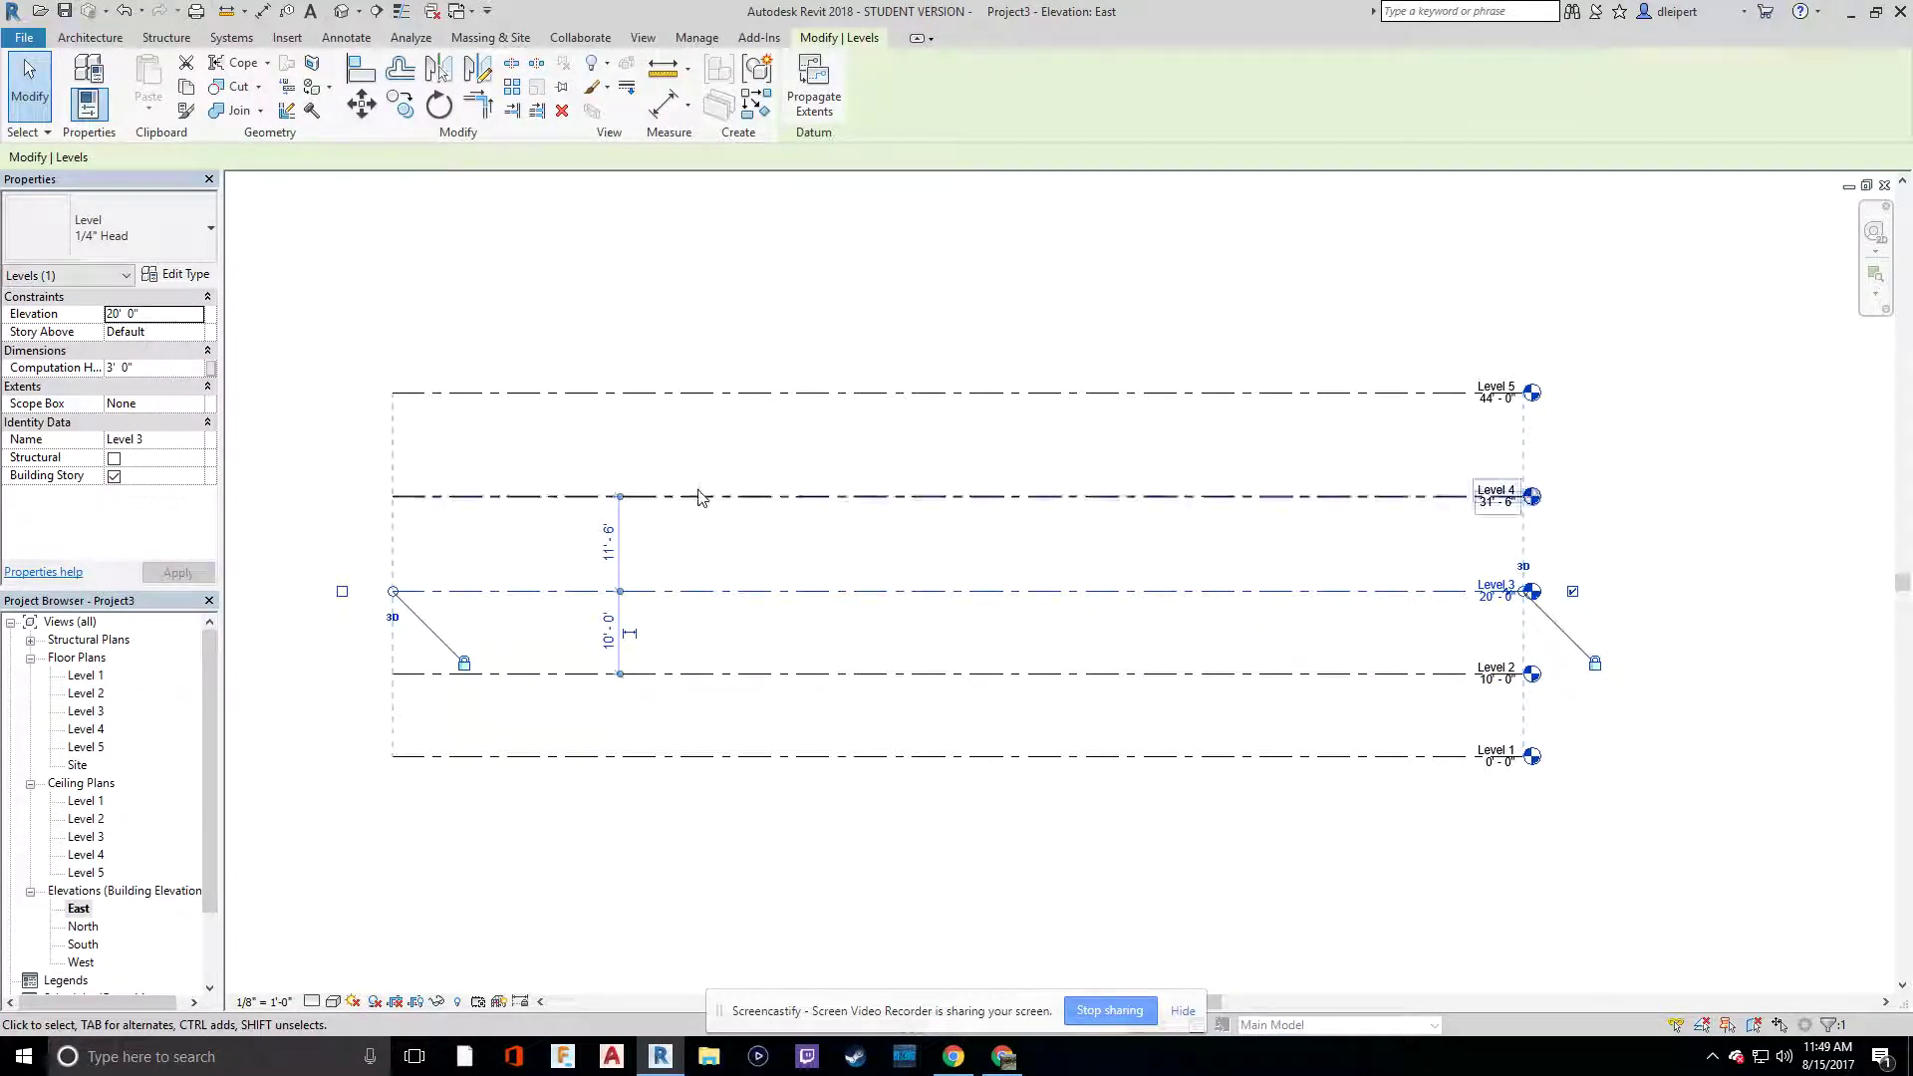
pyautogui.click(628, 542)
pyautogui.write('10')
pyautogui.press('Return')
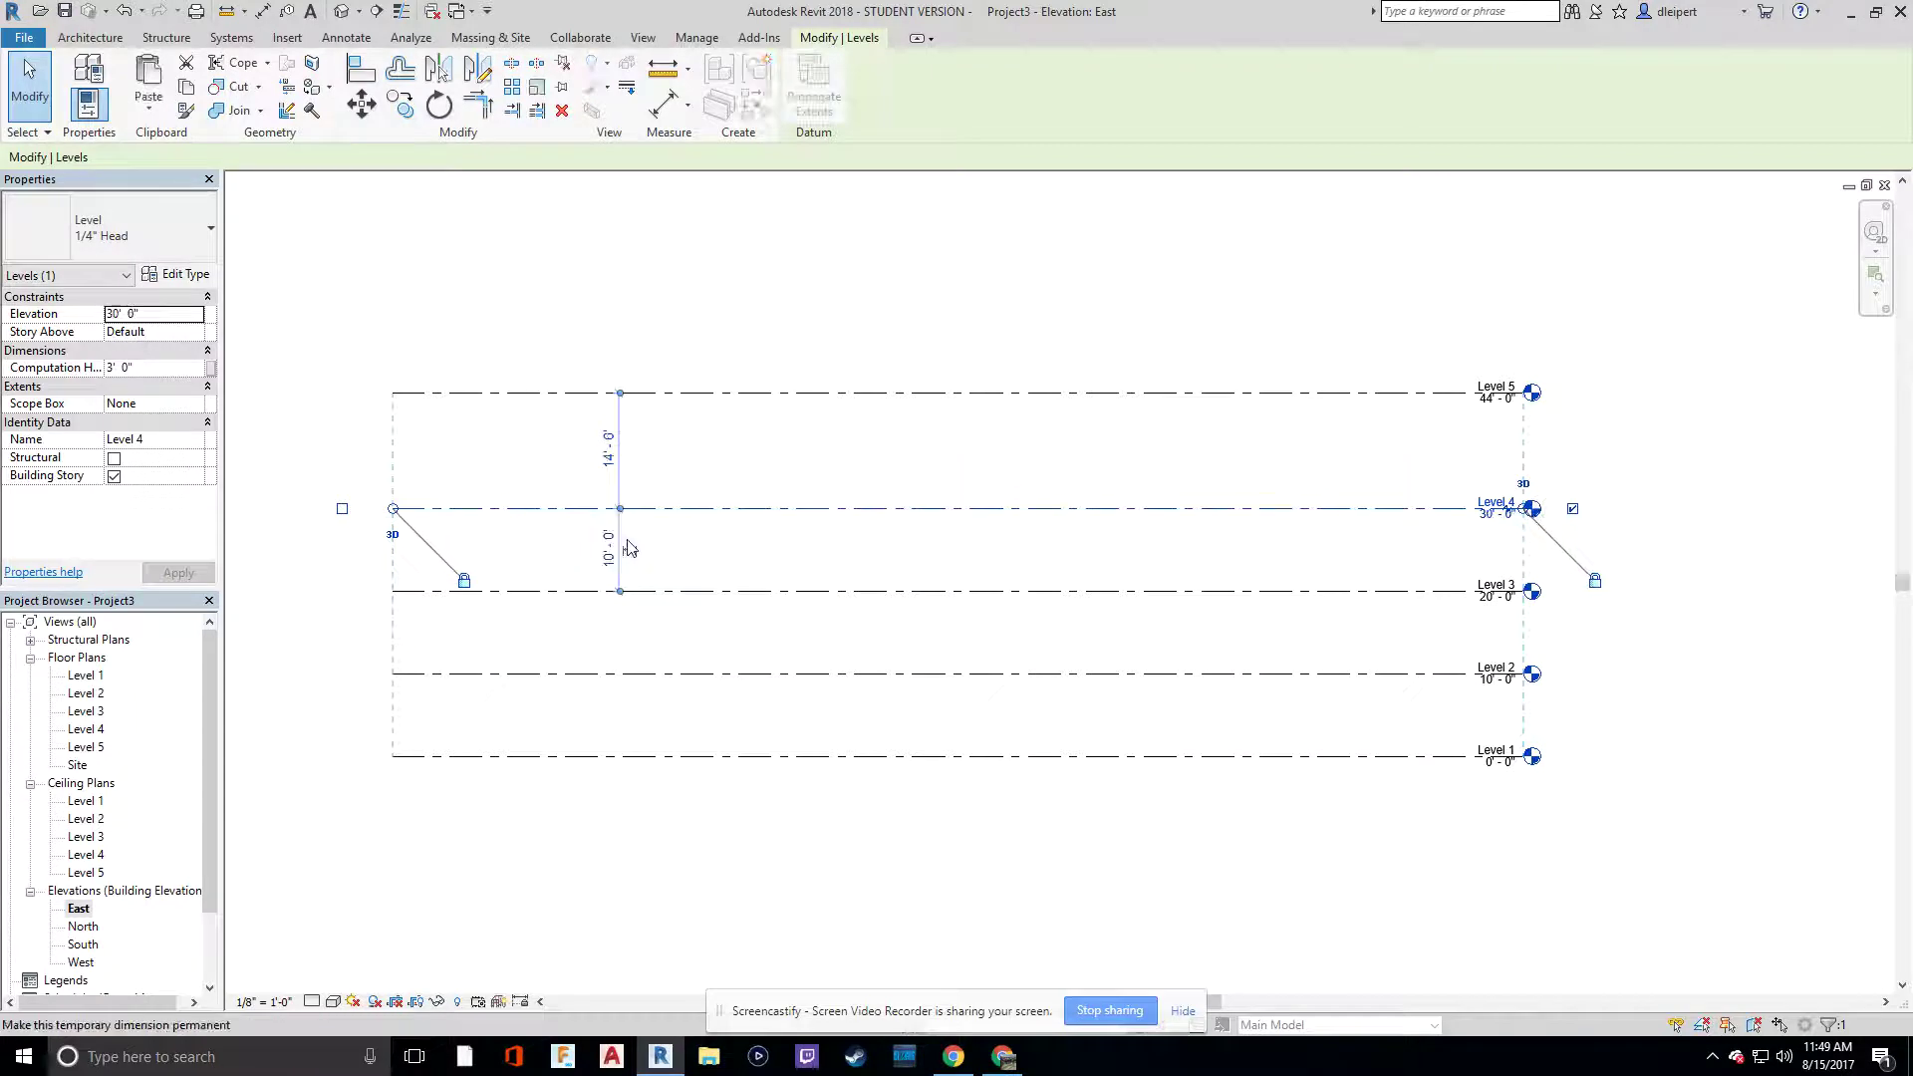
pyautogui.click(638, 392)
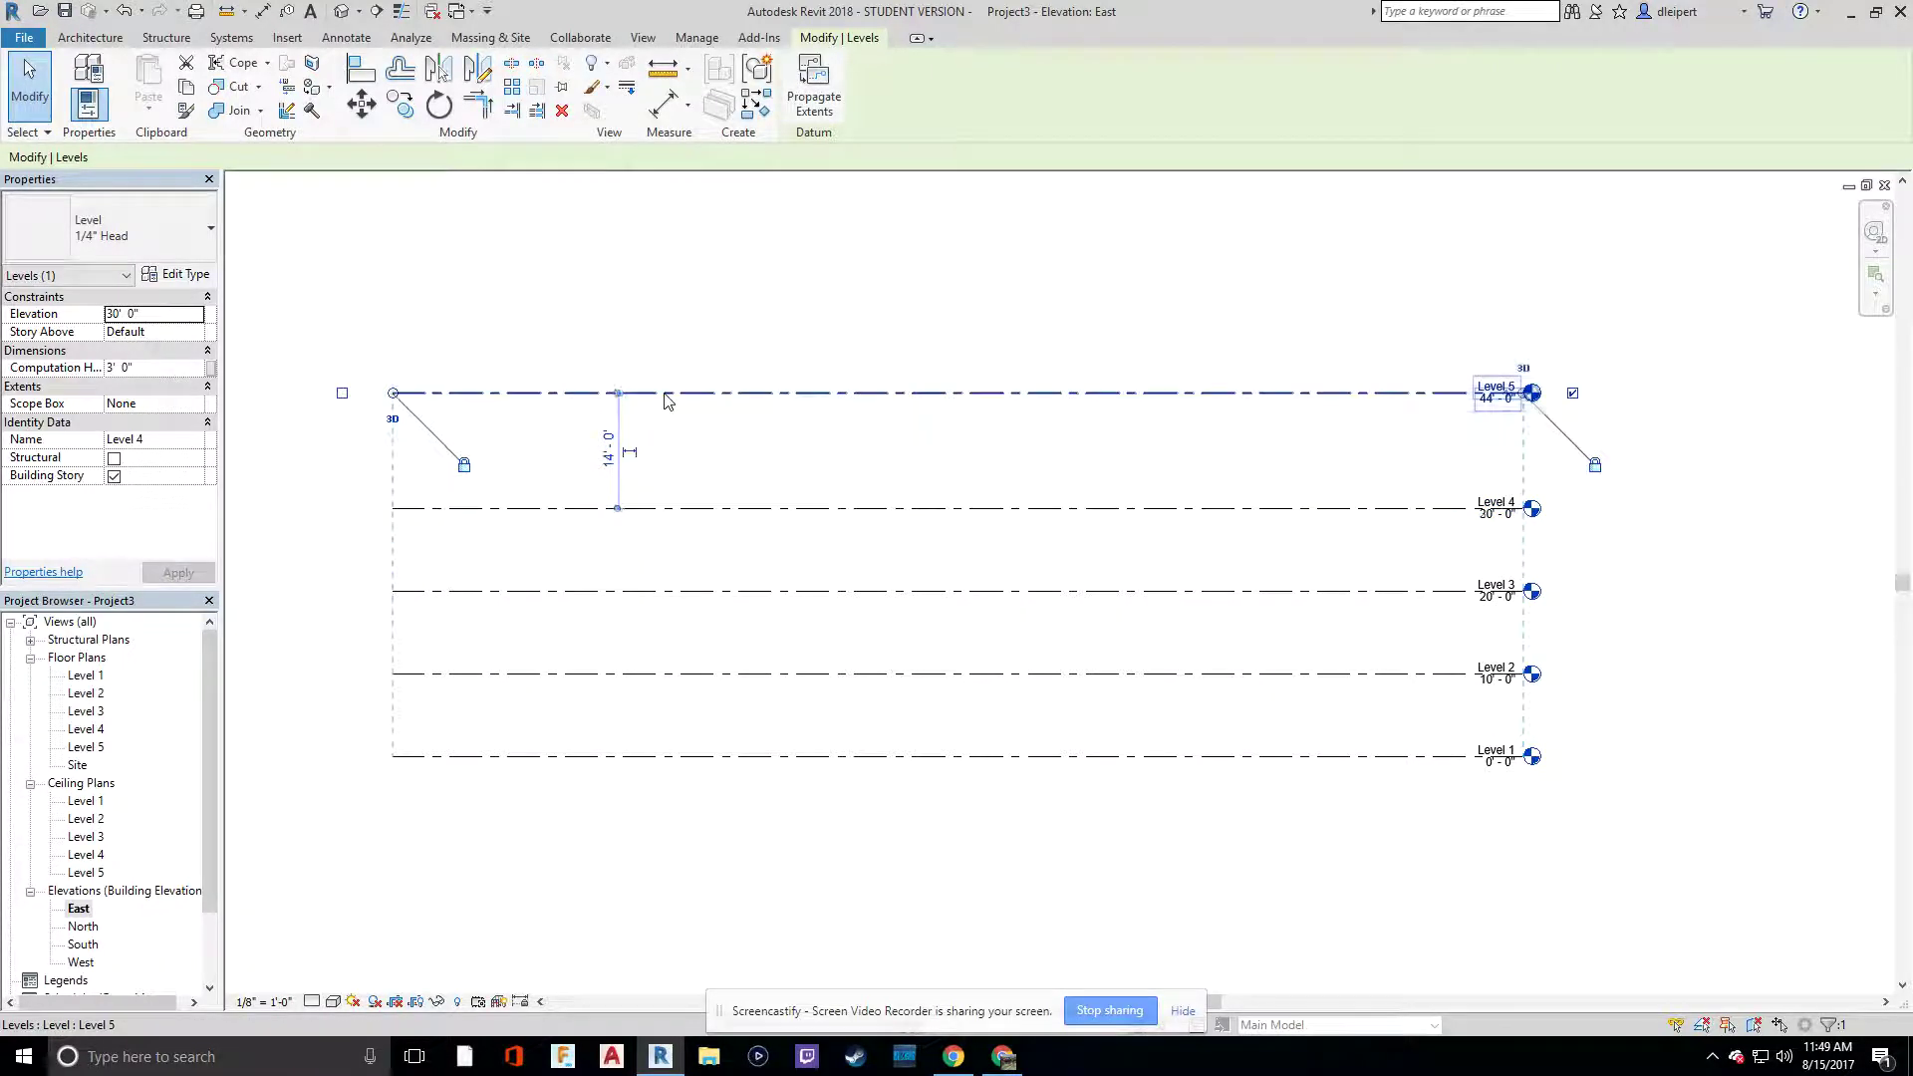
pyautogui.click(608, 450)
pyautogui.write("10'")
pyautogui.press('Return')
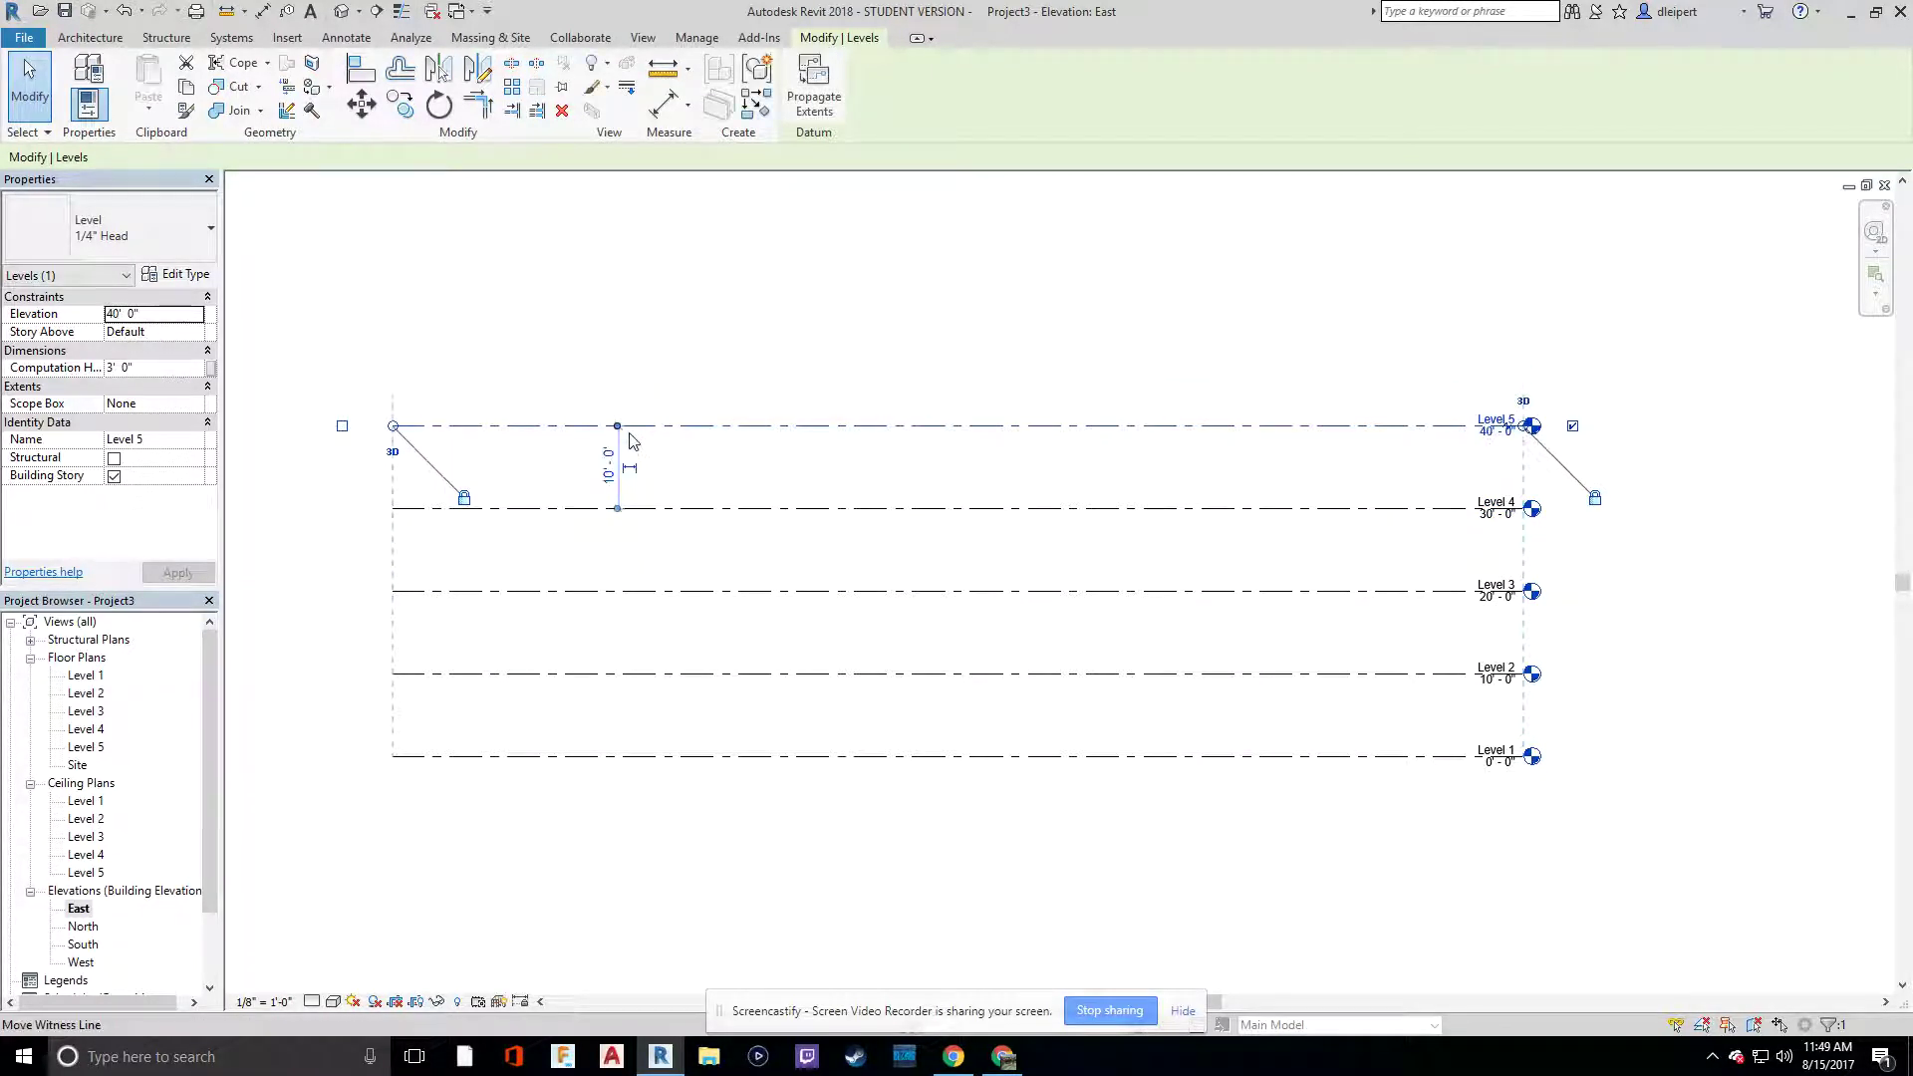
pyautogui.click(858, 478)
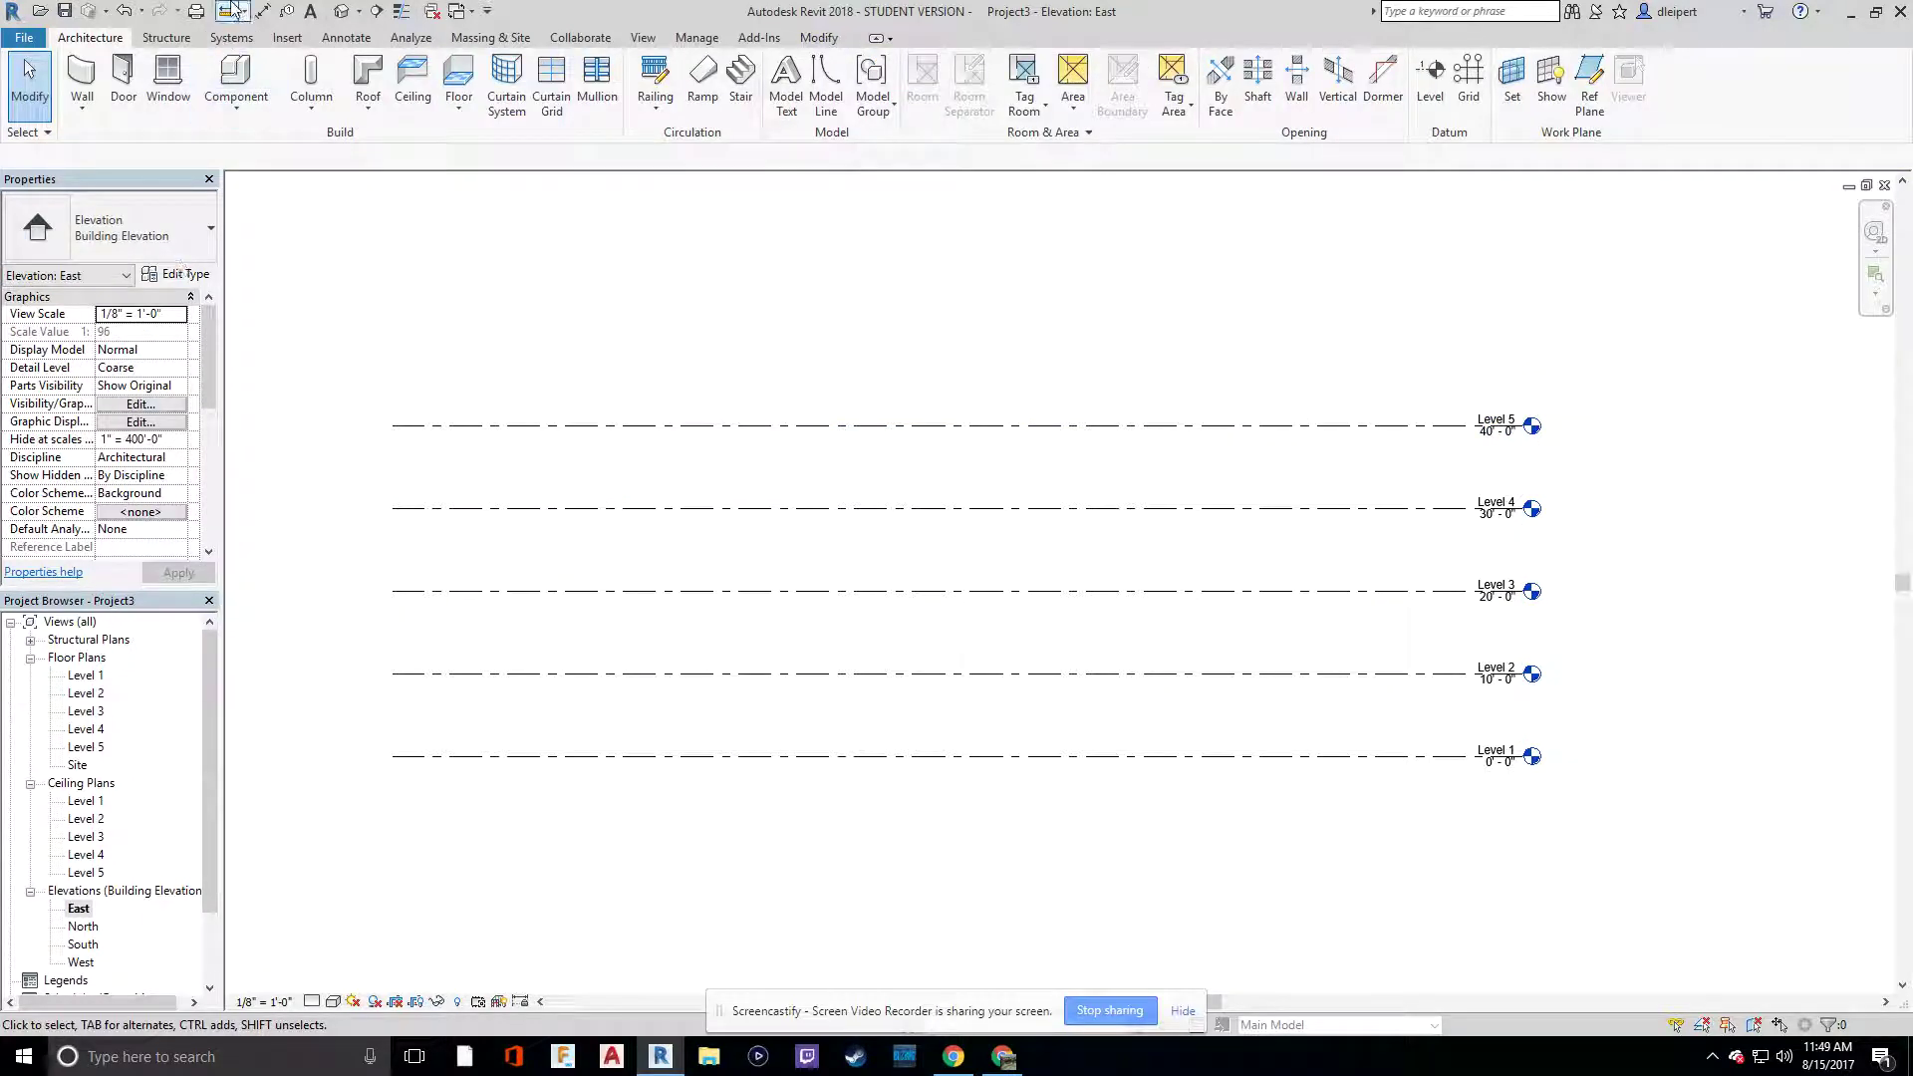
# Step: On the Level 1 floor plan, create an in-place mass named Mass 1
pyautogui.doubleClick(84, 675)
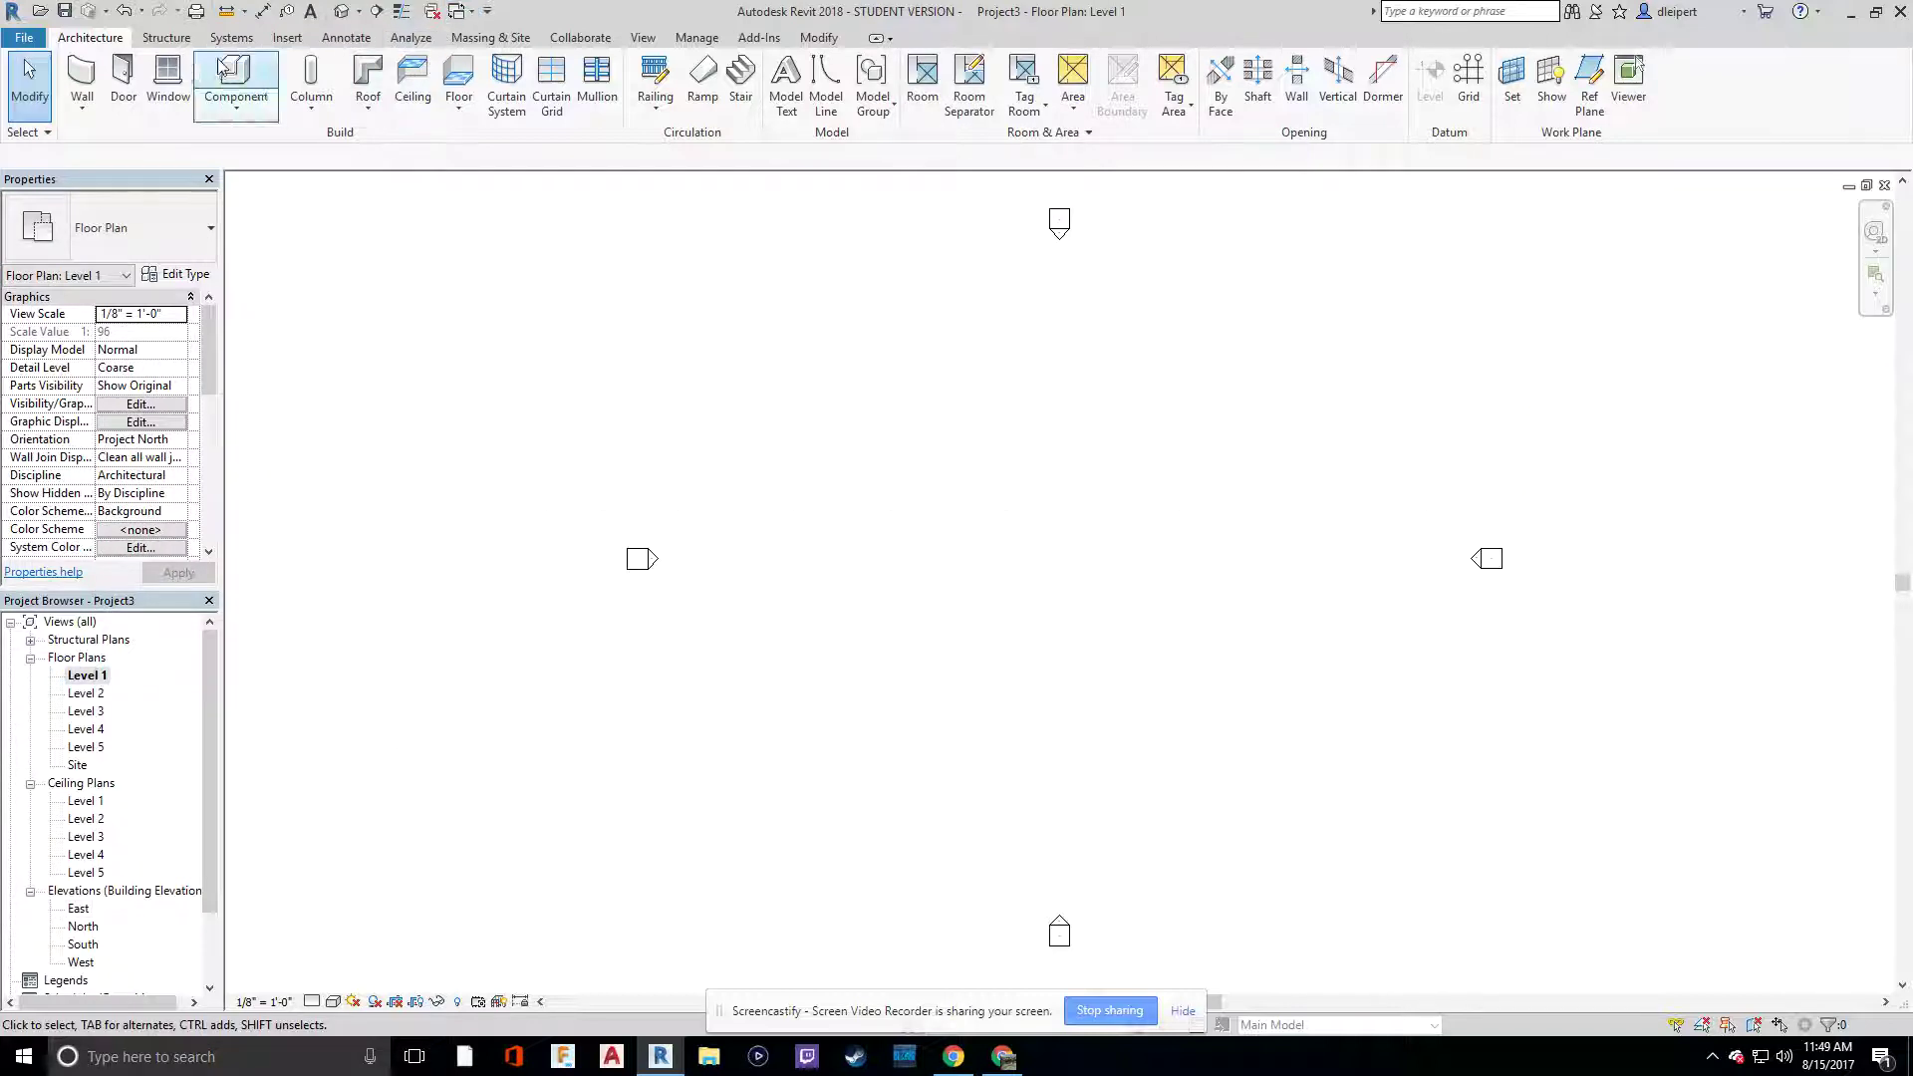
pyautogui.click(490, 37)
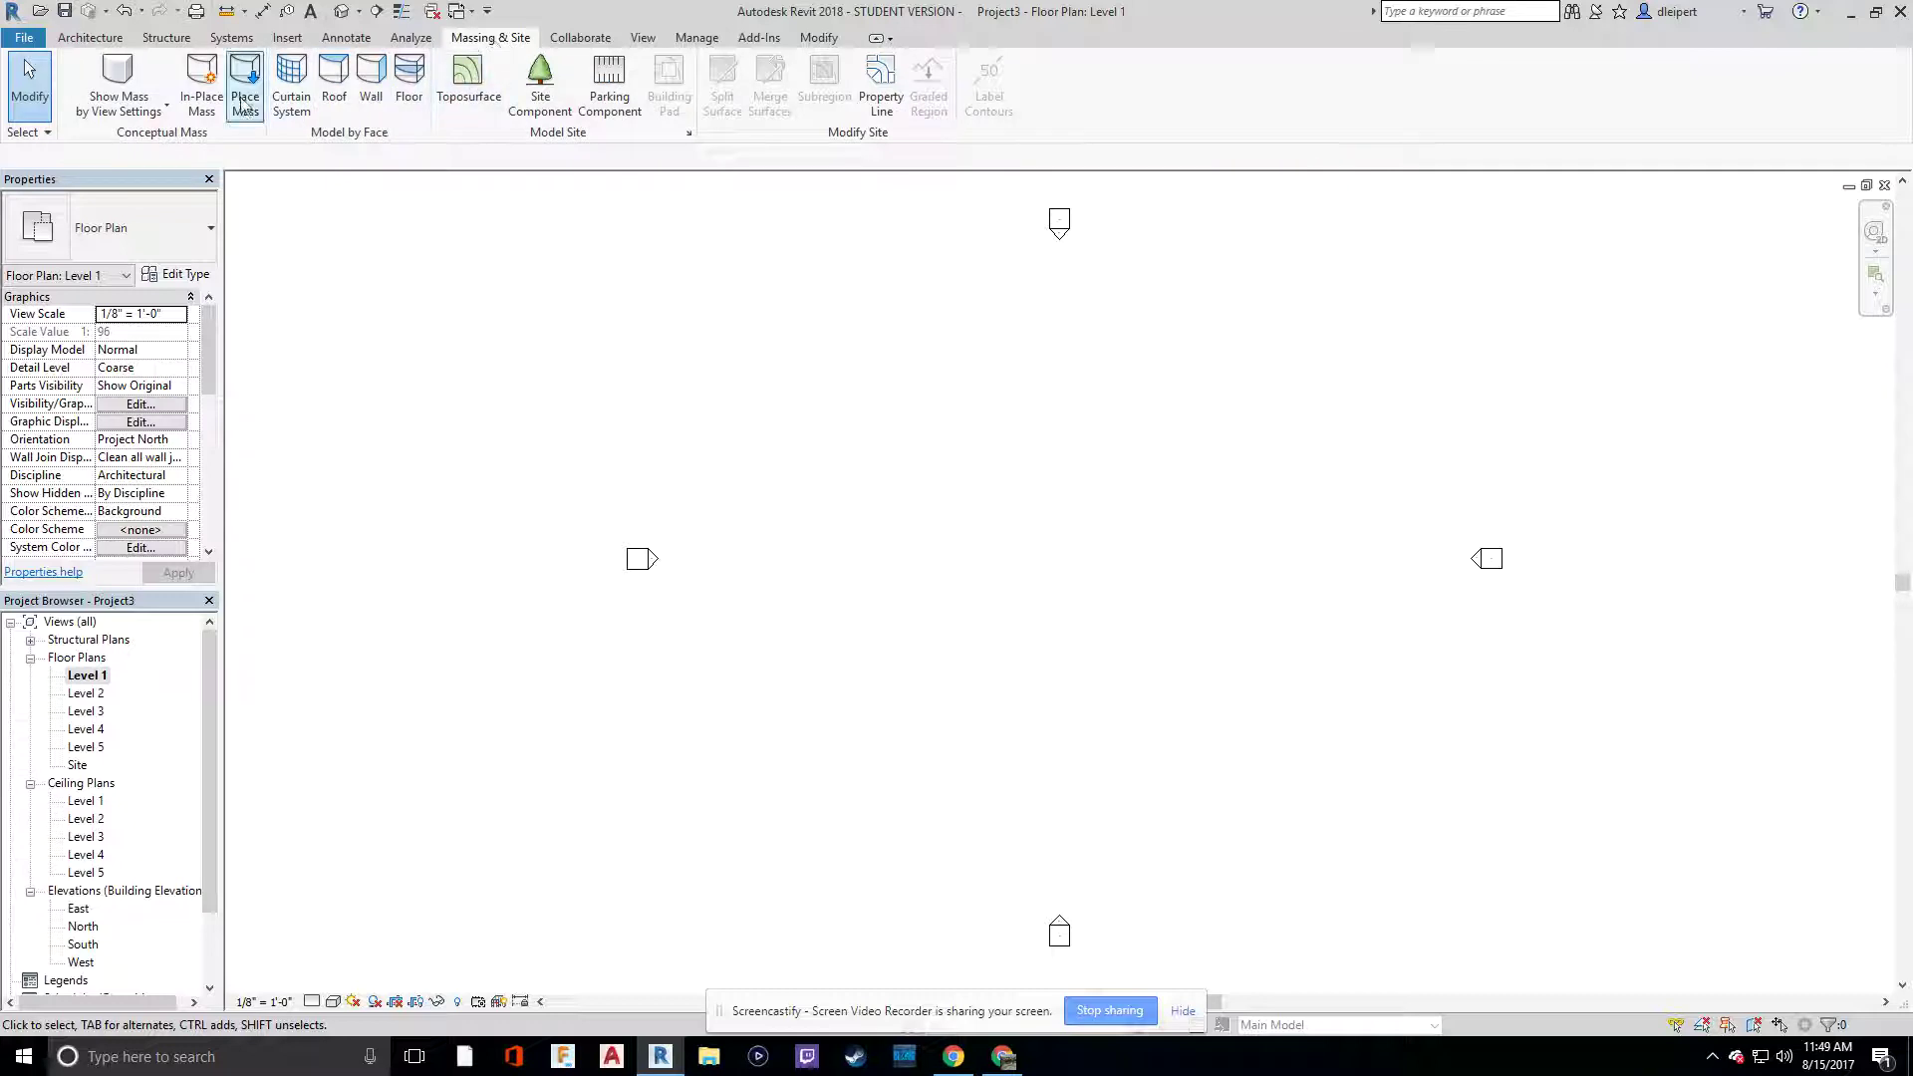
pyautogui.click(201, 87)
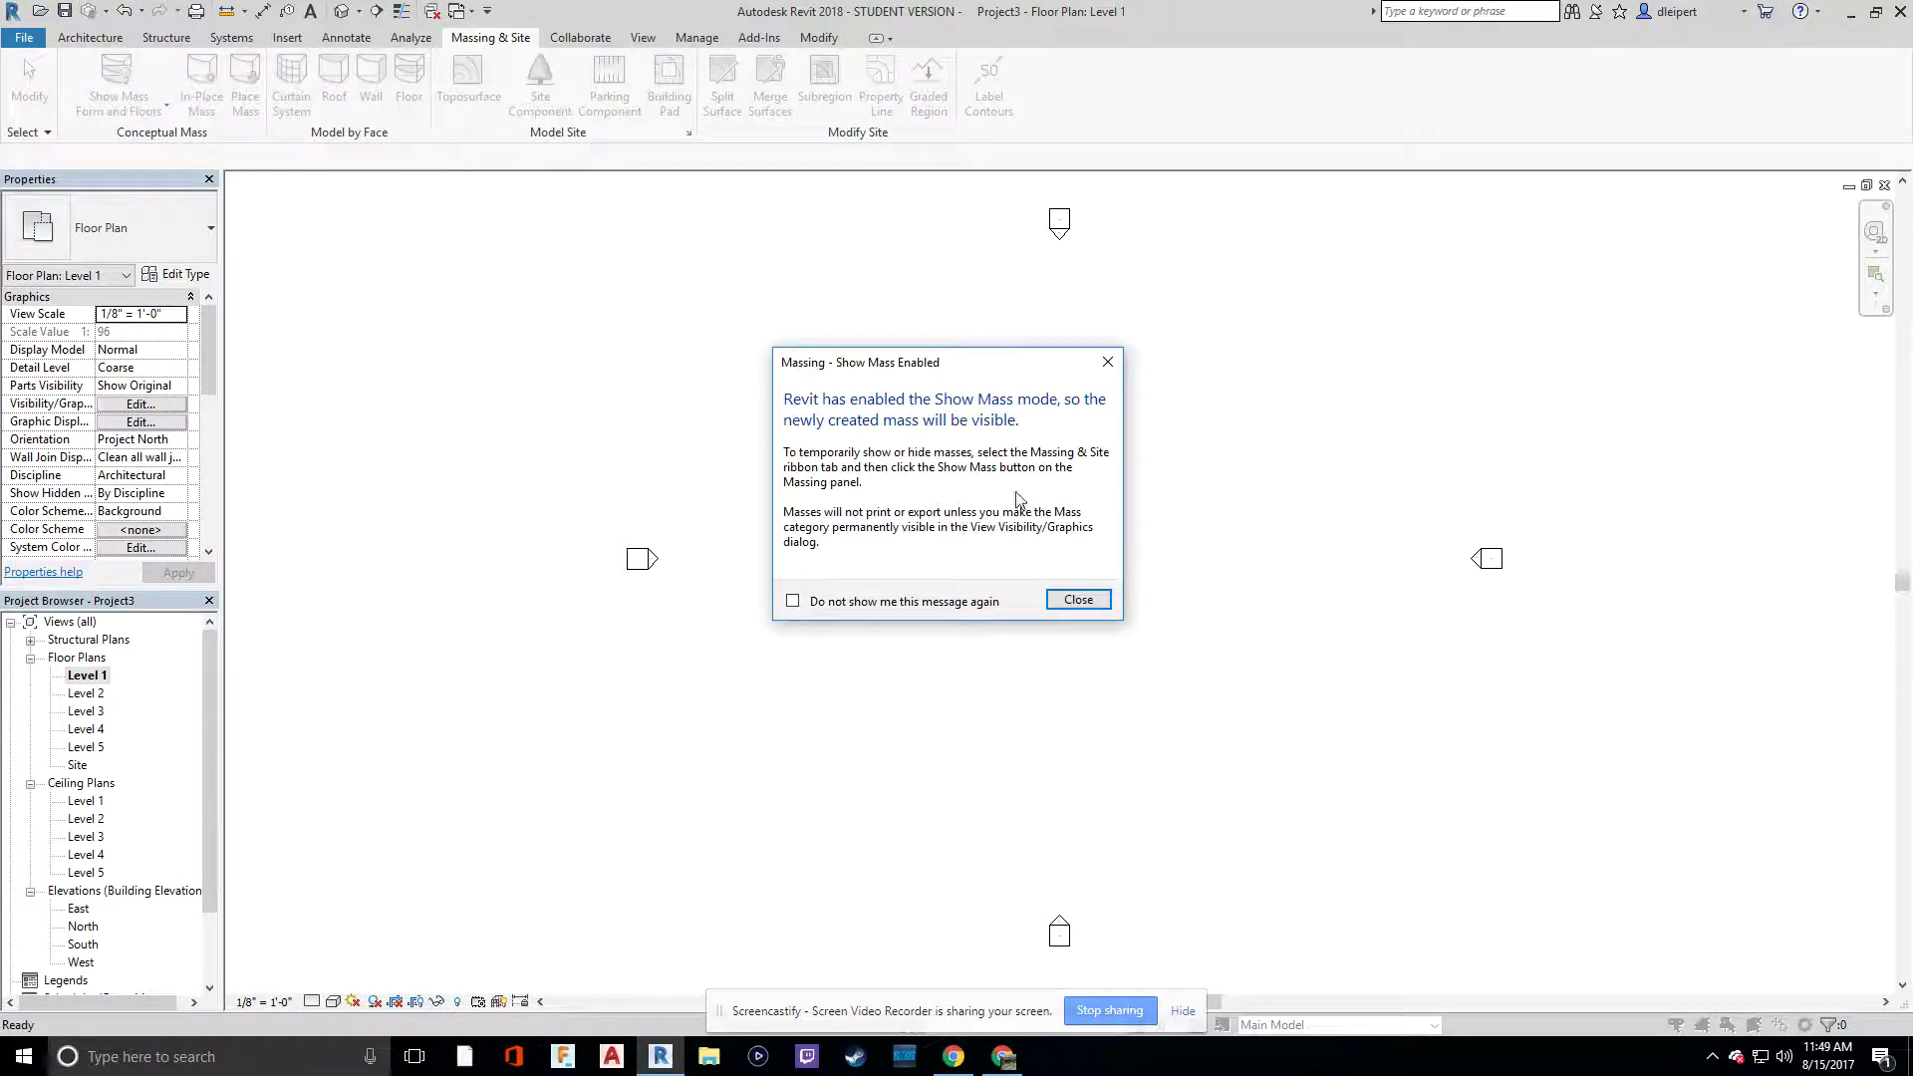
pyautogui.click(1082, 603)
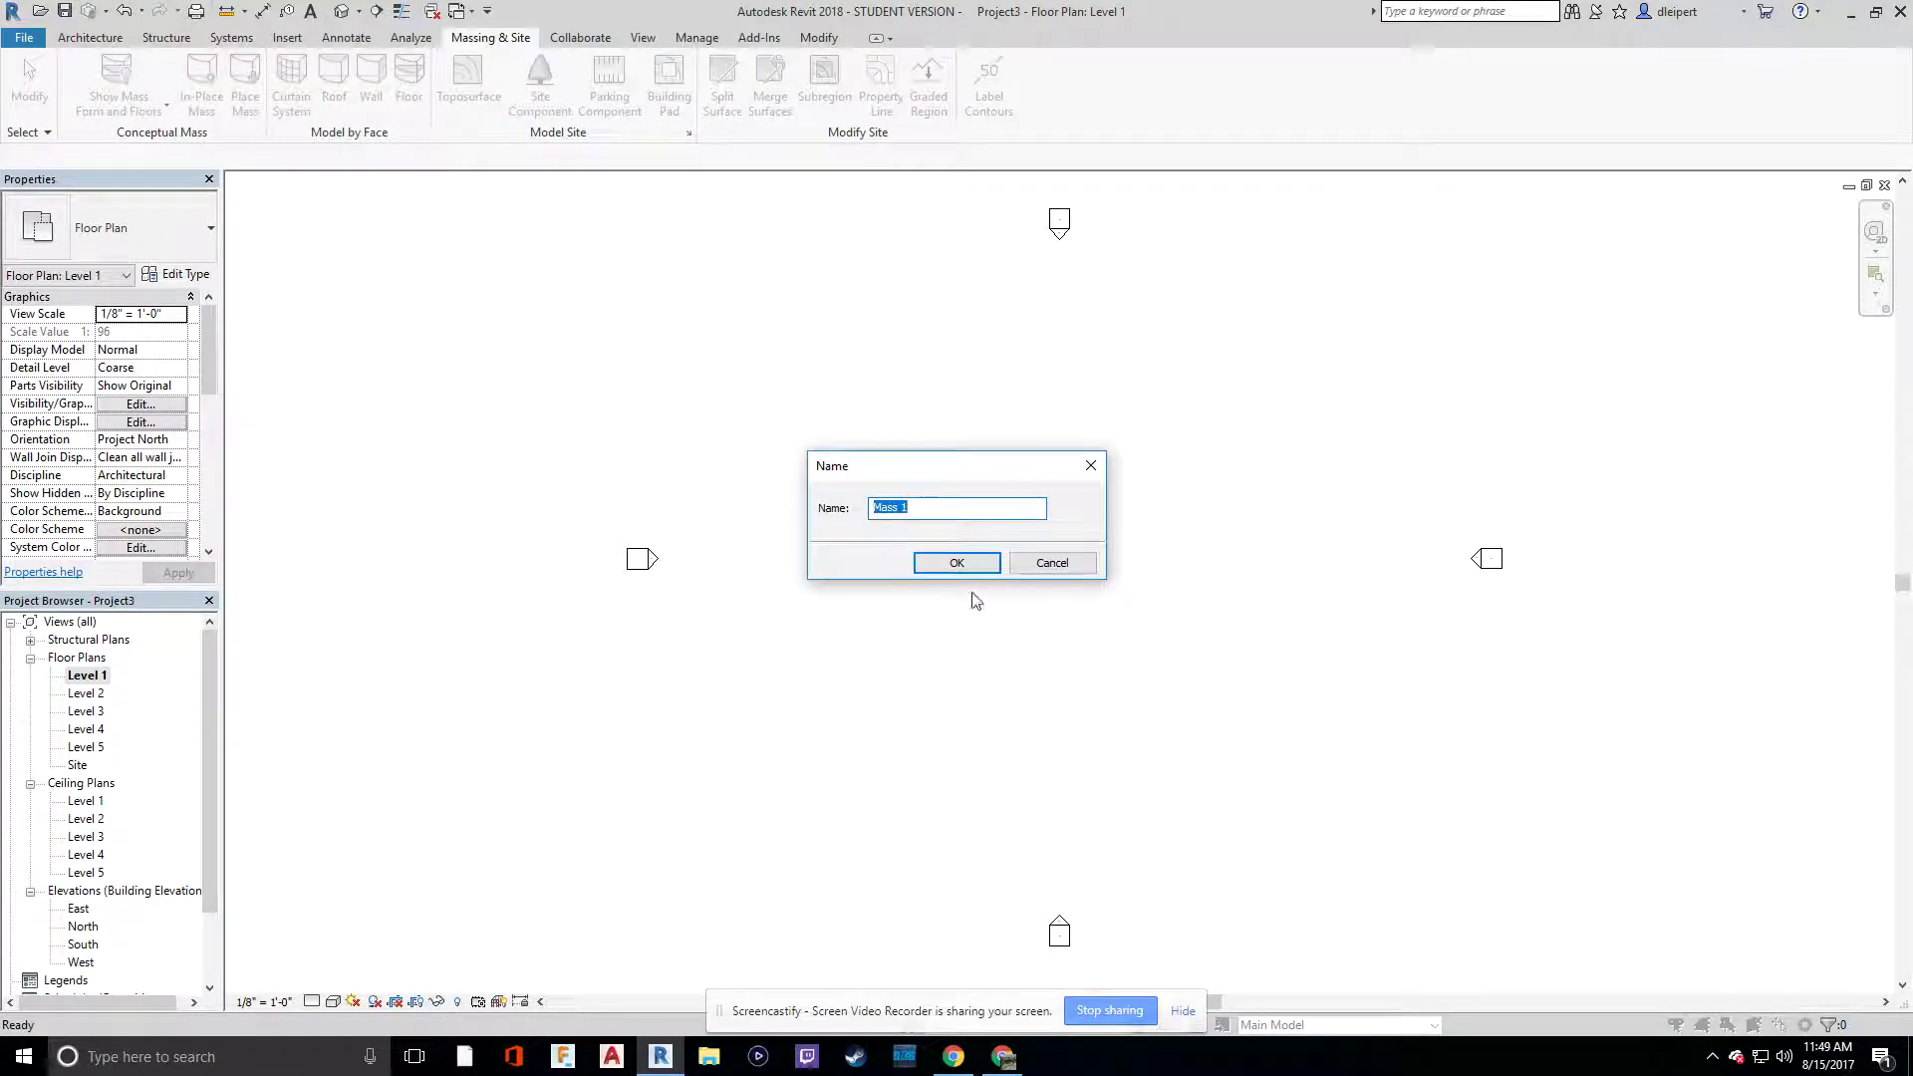
pyautogui.click(957, 564)
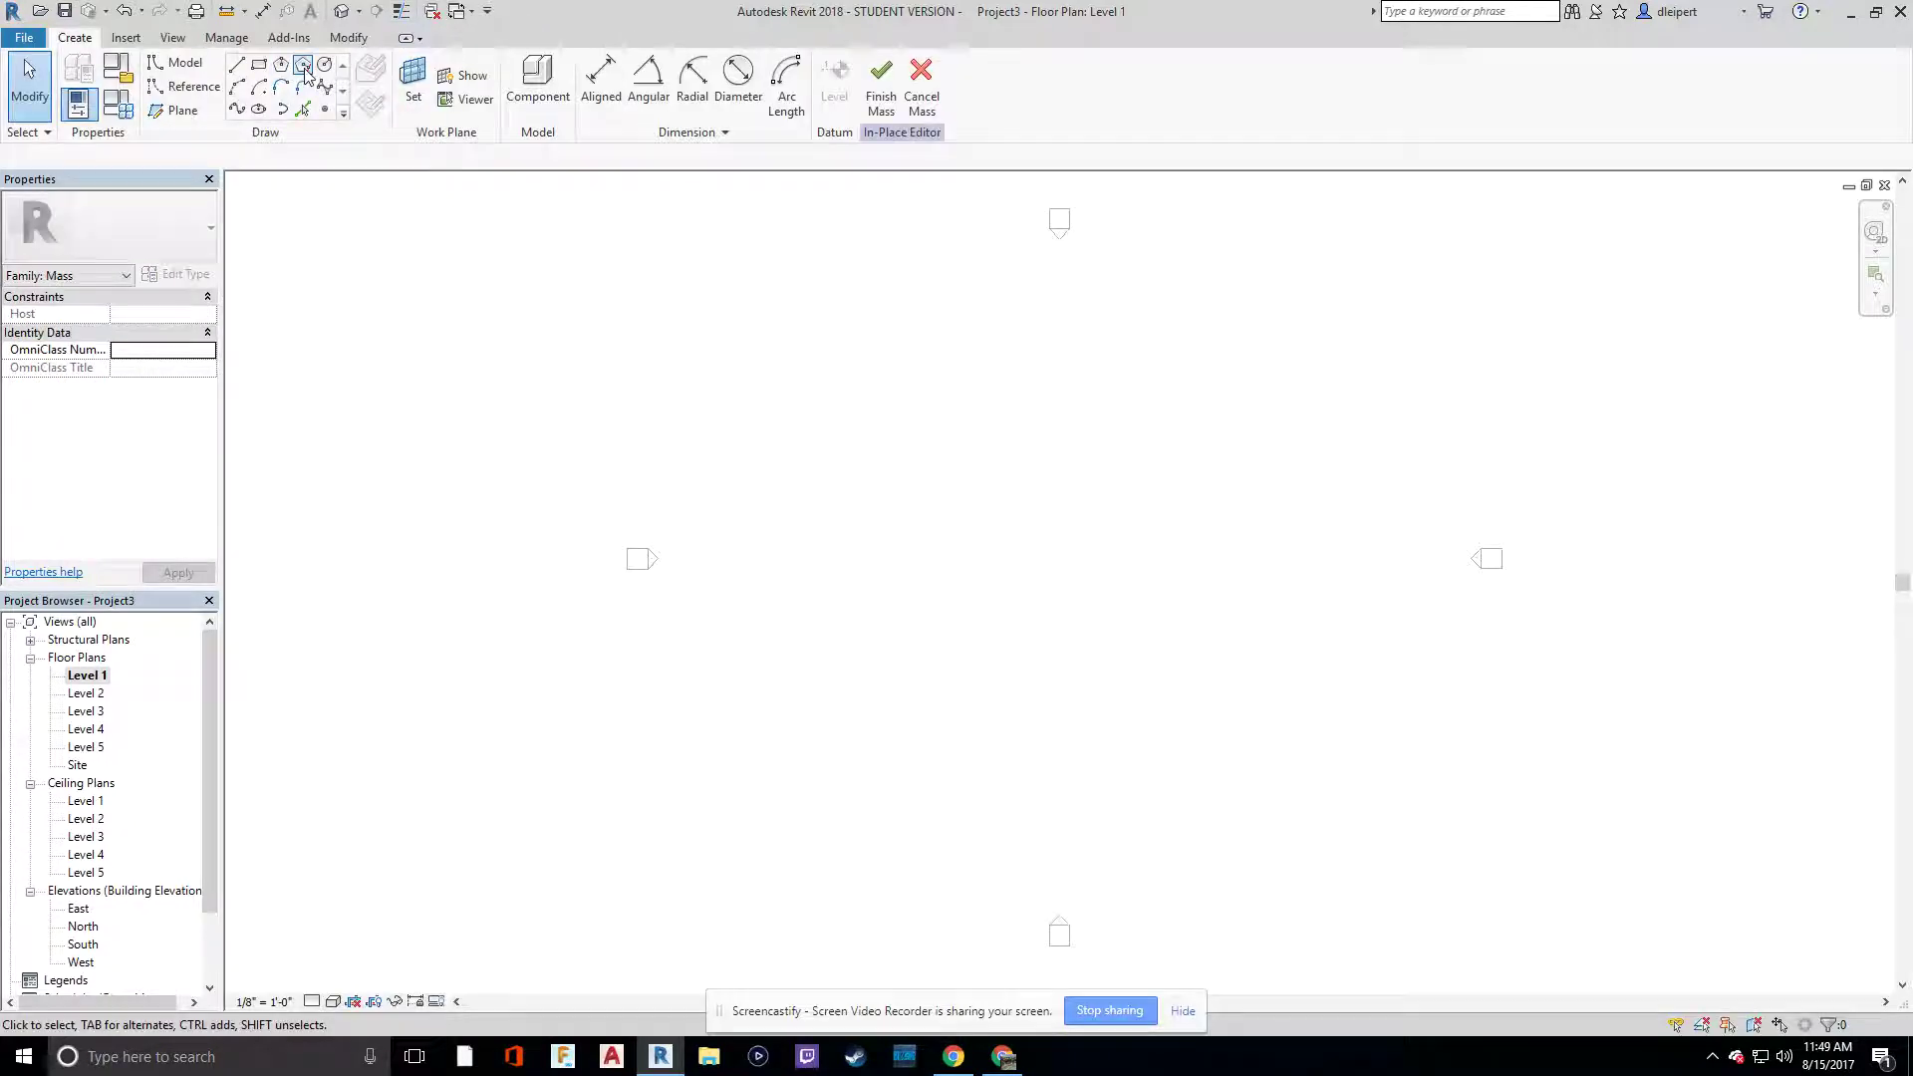
# Step: Sketch a hexagon centred in the Level 1 plan
pyautogui.click(304, 66)
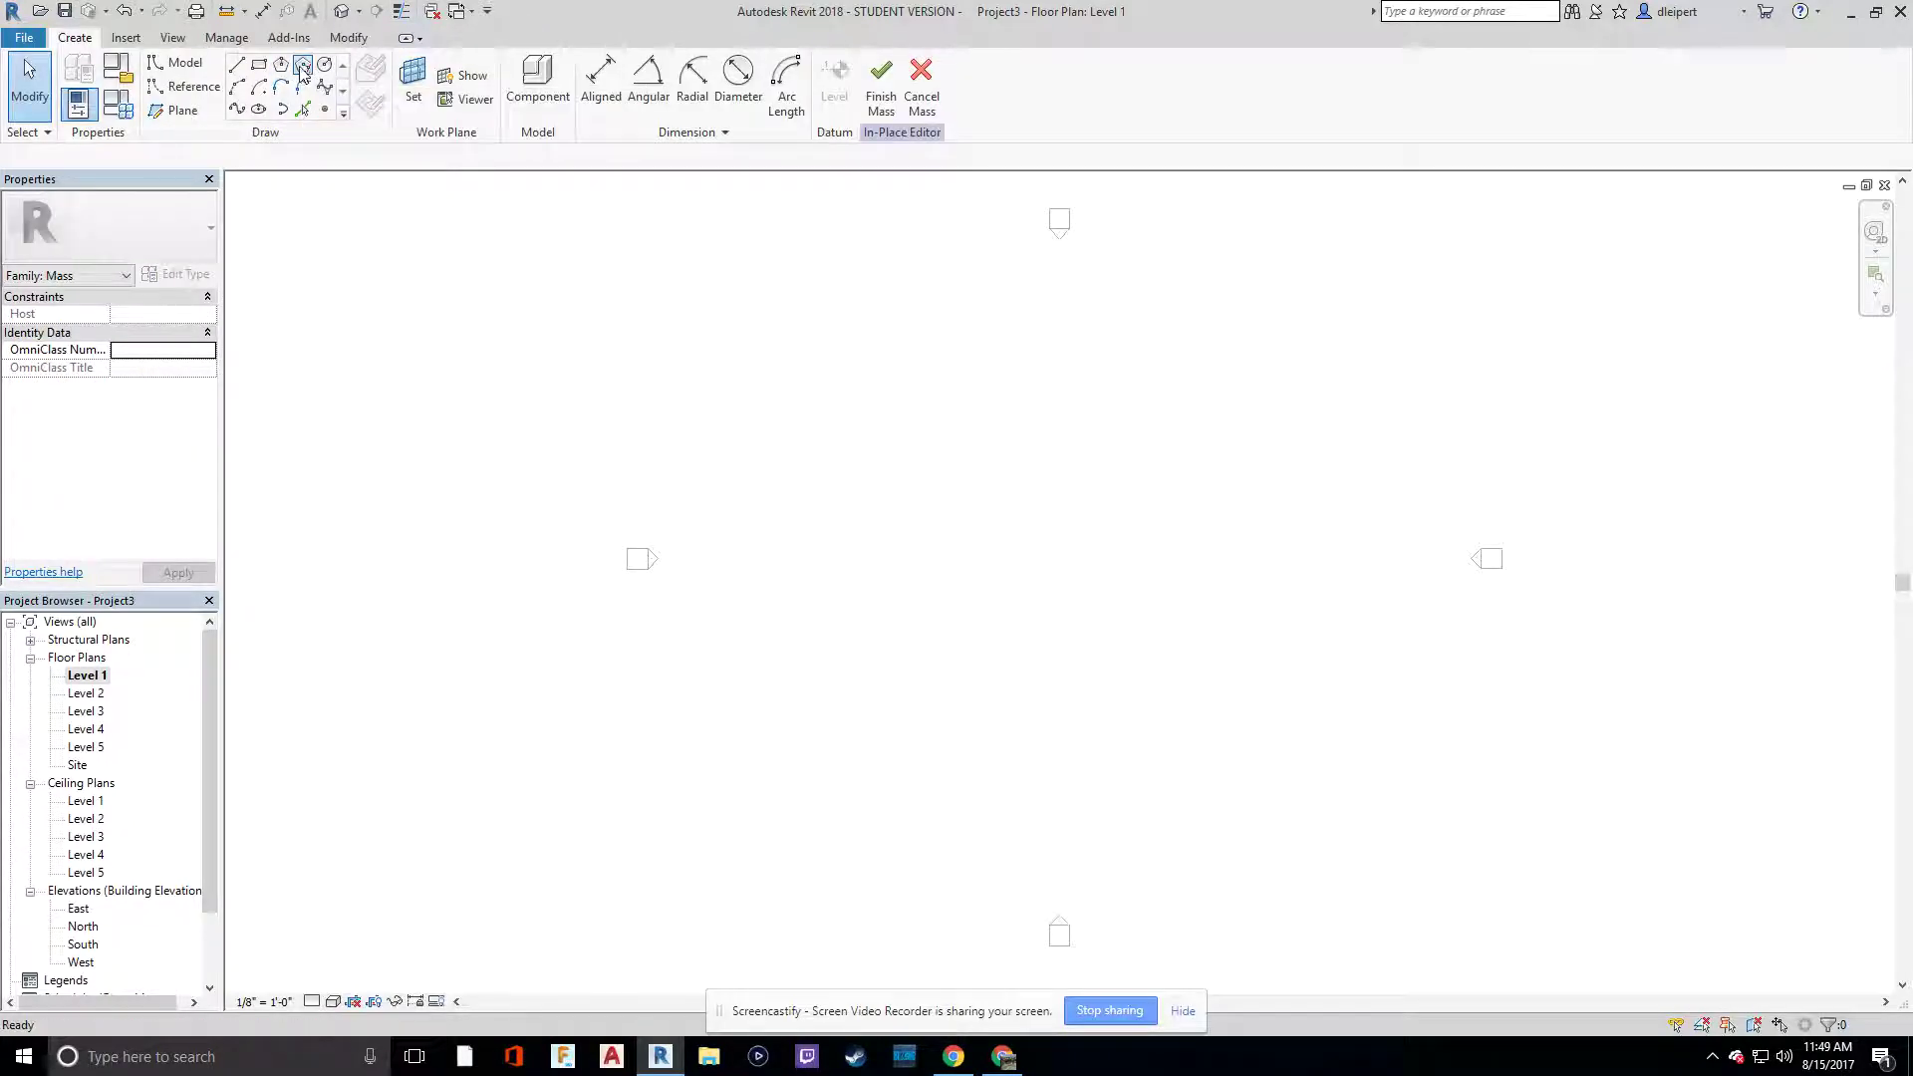
pyautogui.click(1003, 575)
pyautogui.click(1210, 526)
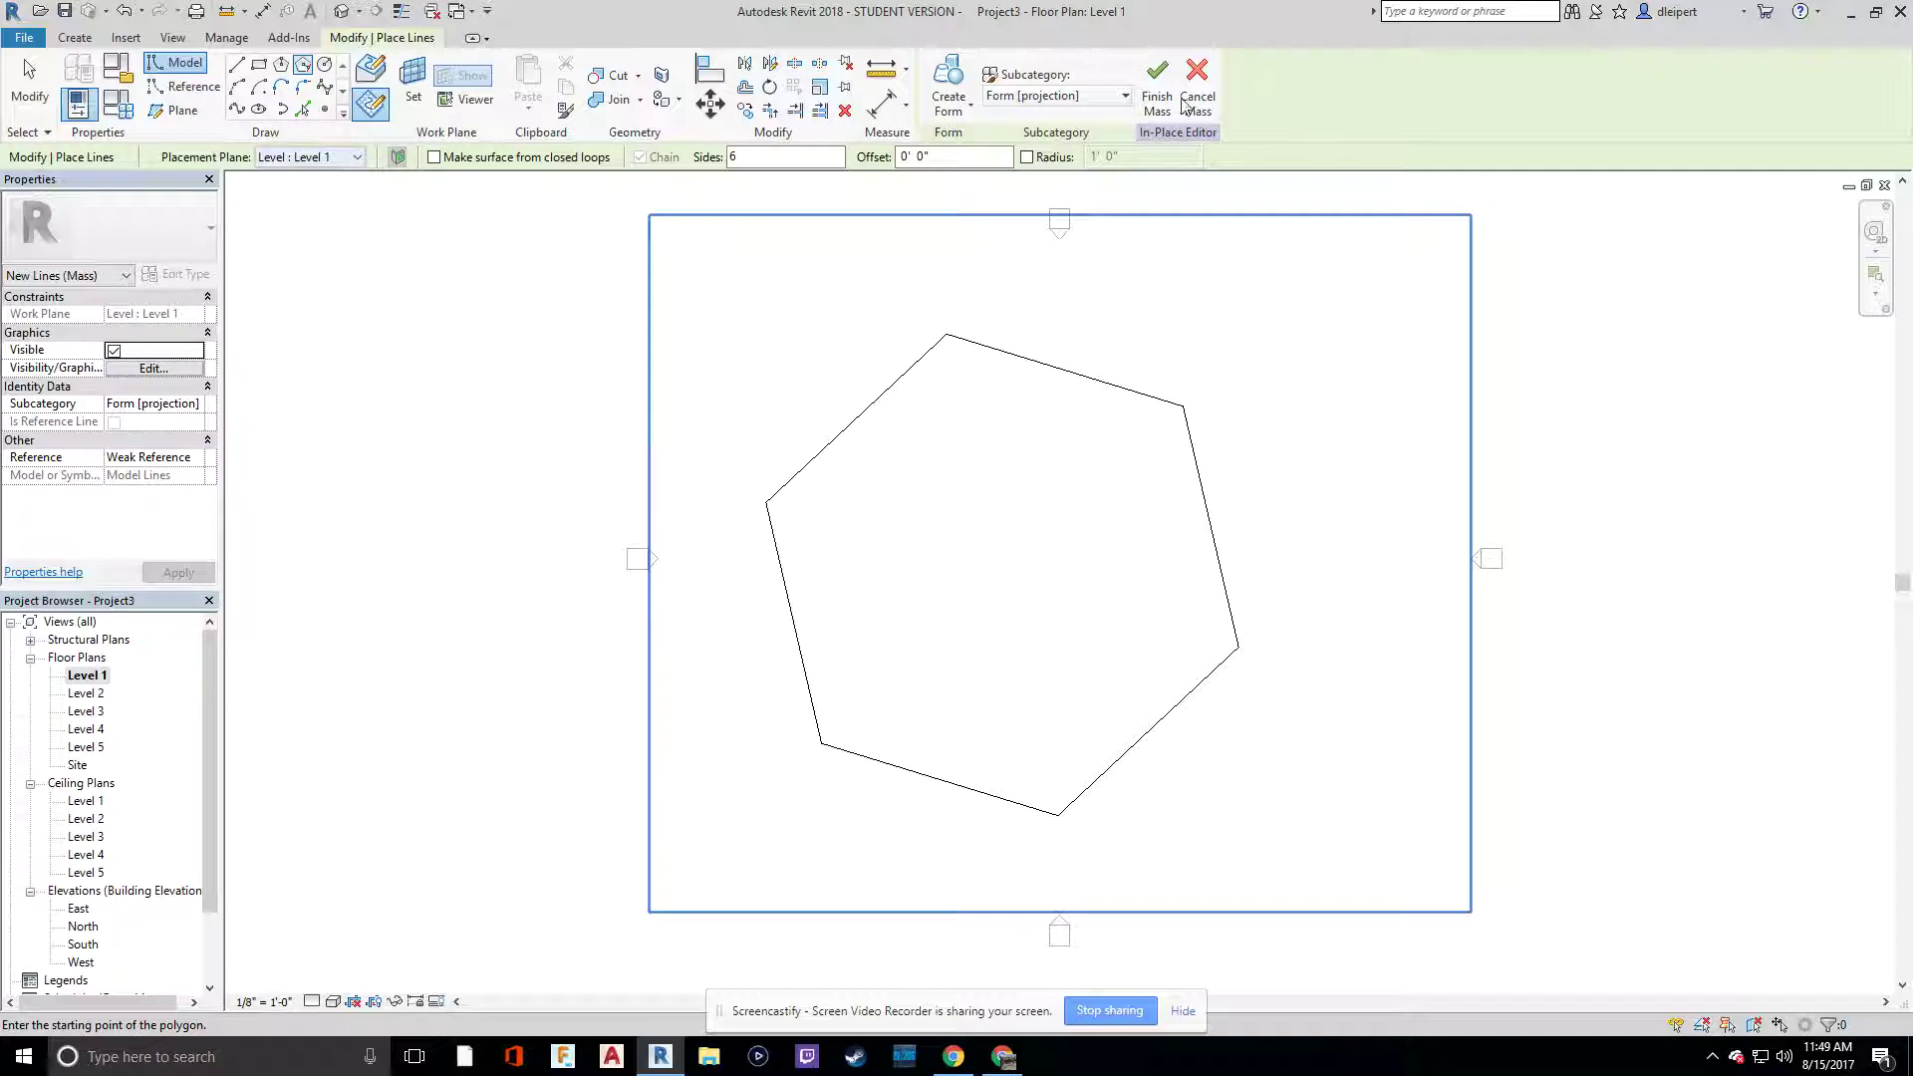
pyautogui.press('Escape')
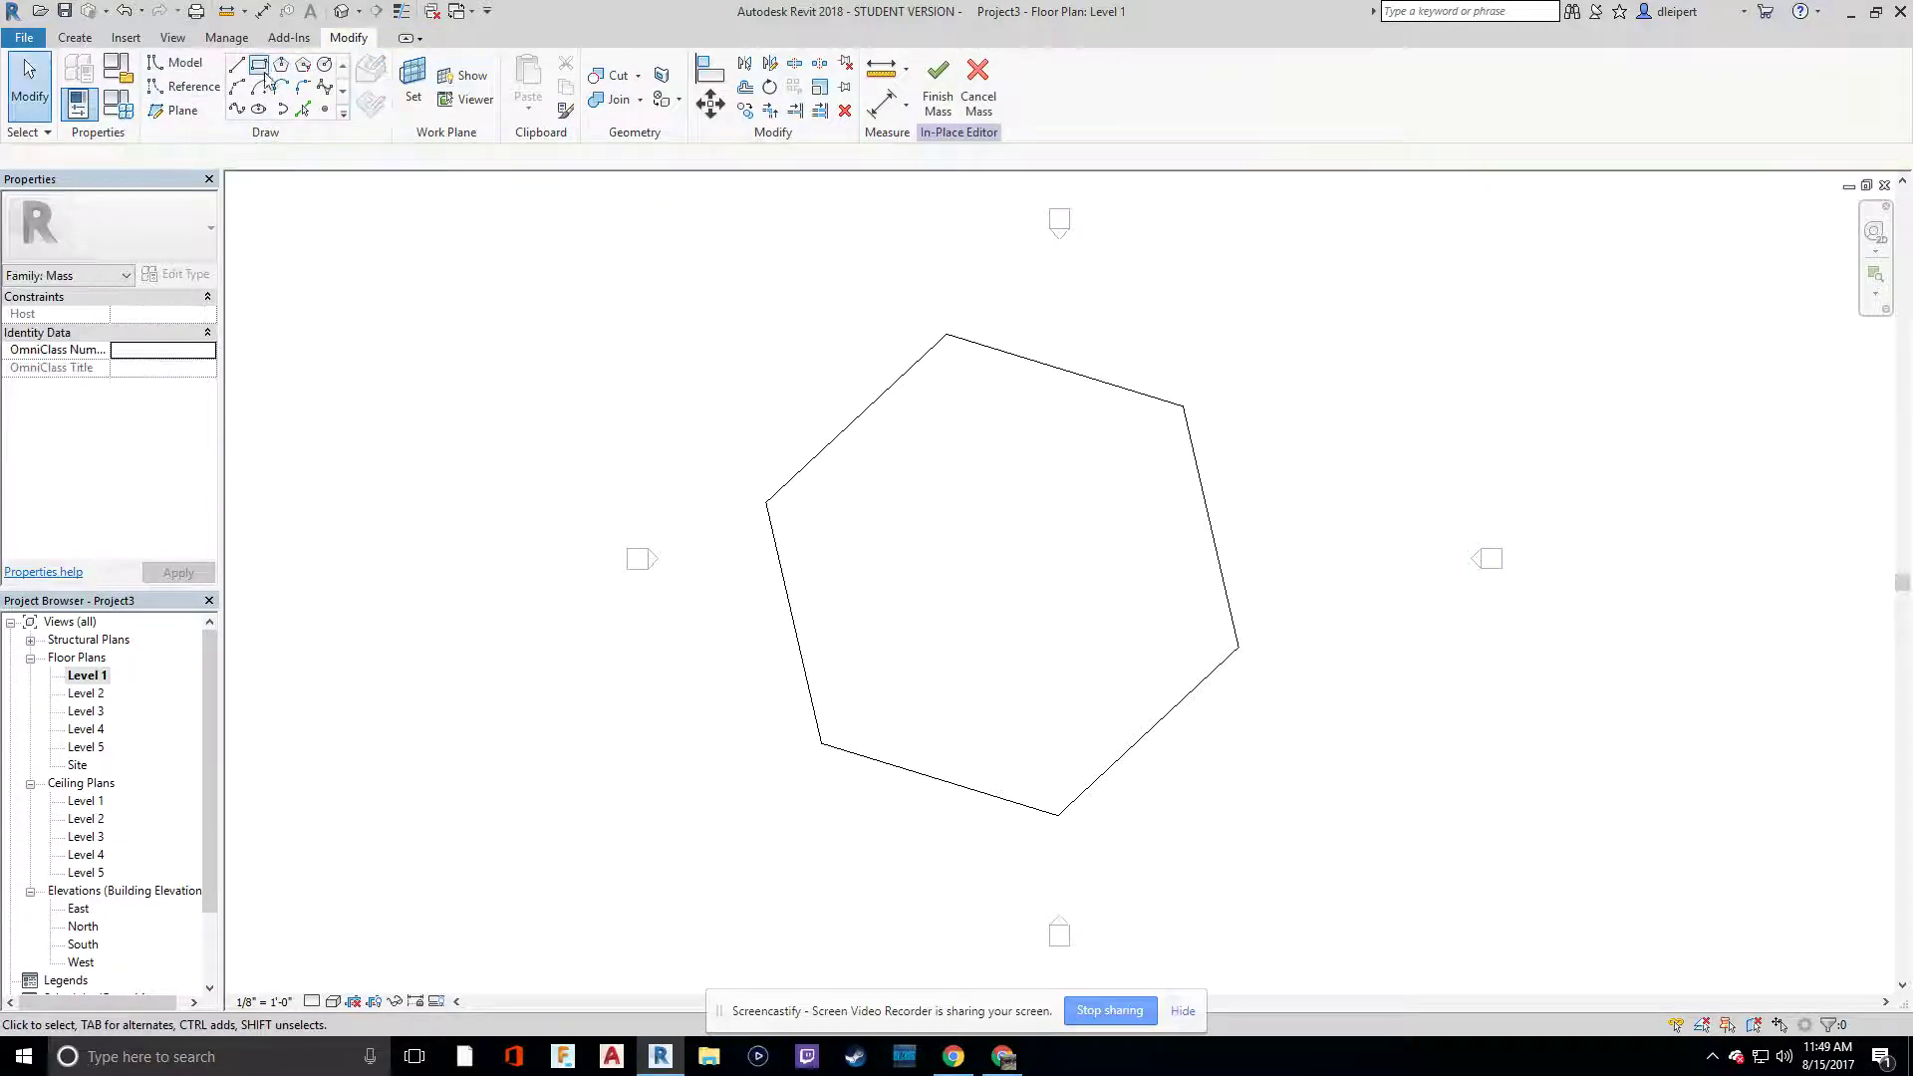
# Step: Draw a circle inside the hexagon and host it on Level 5
pyautogui.click(323, 66)
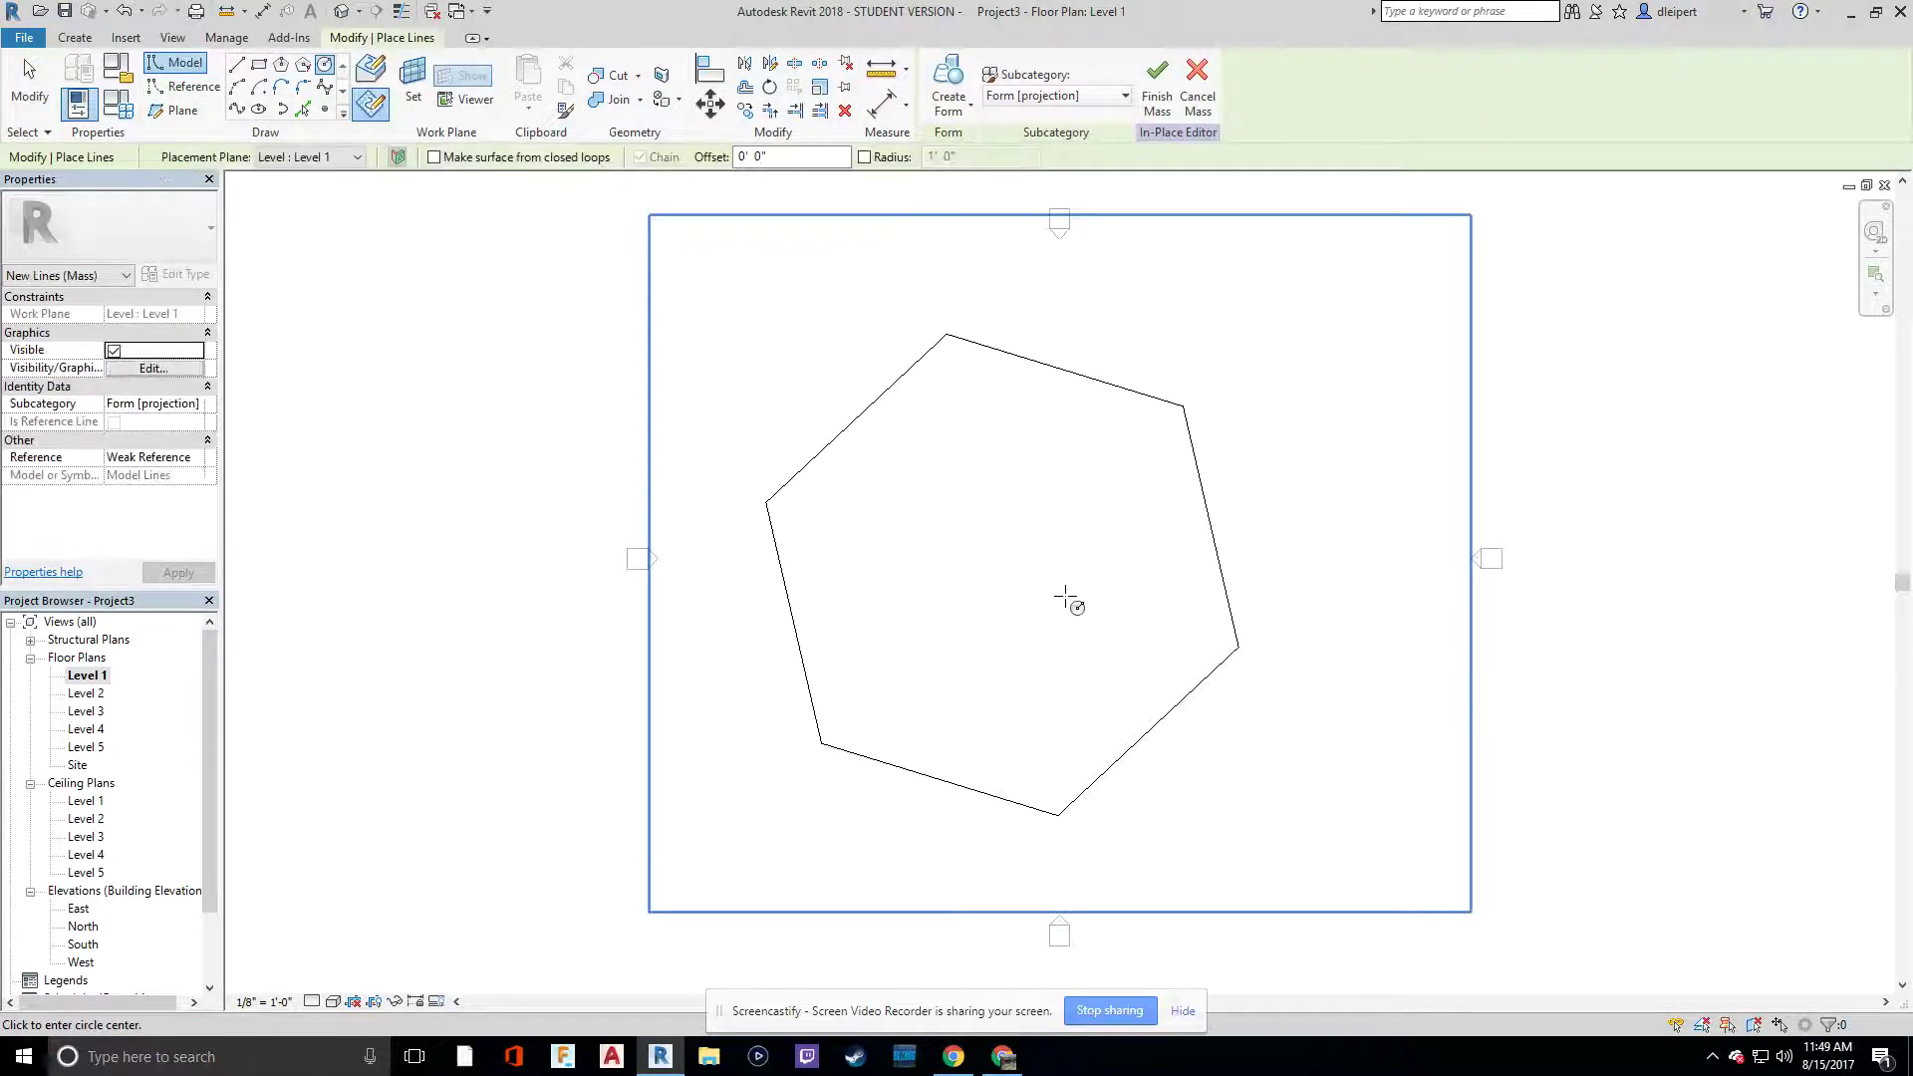
pyautogui.click(904, 648)
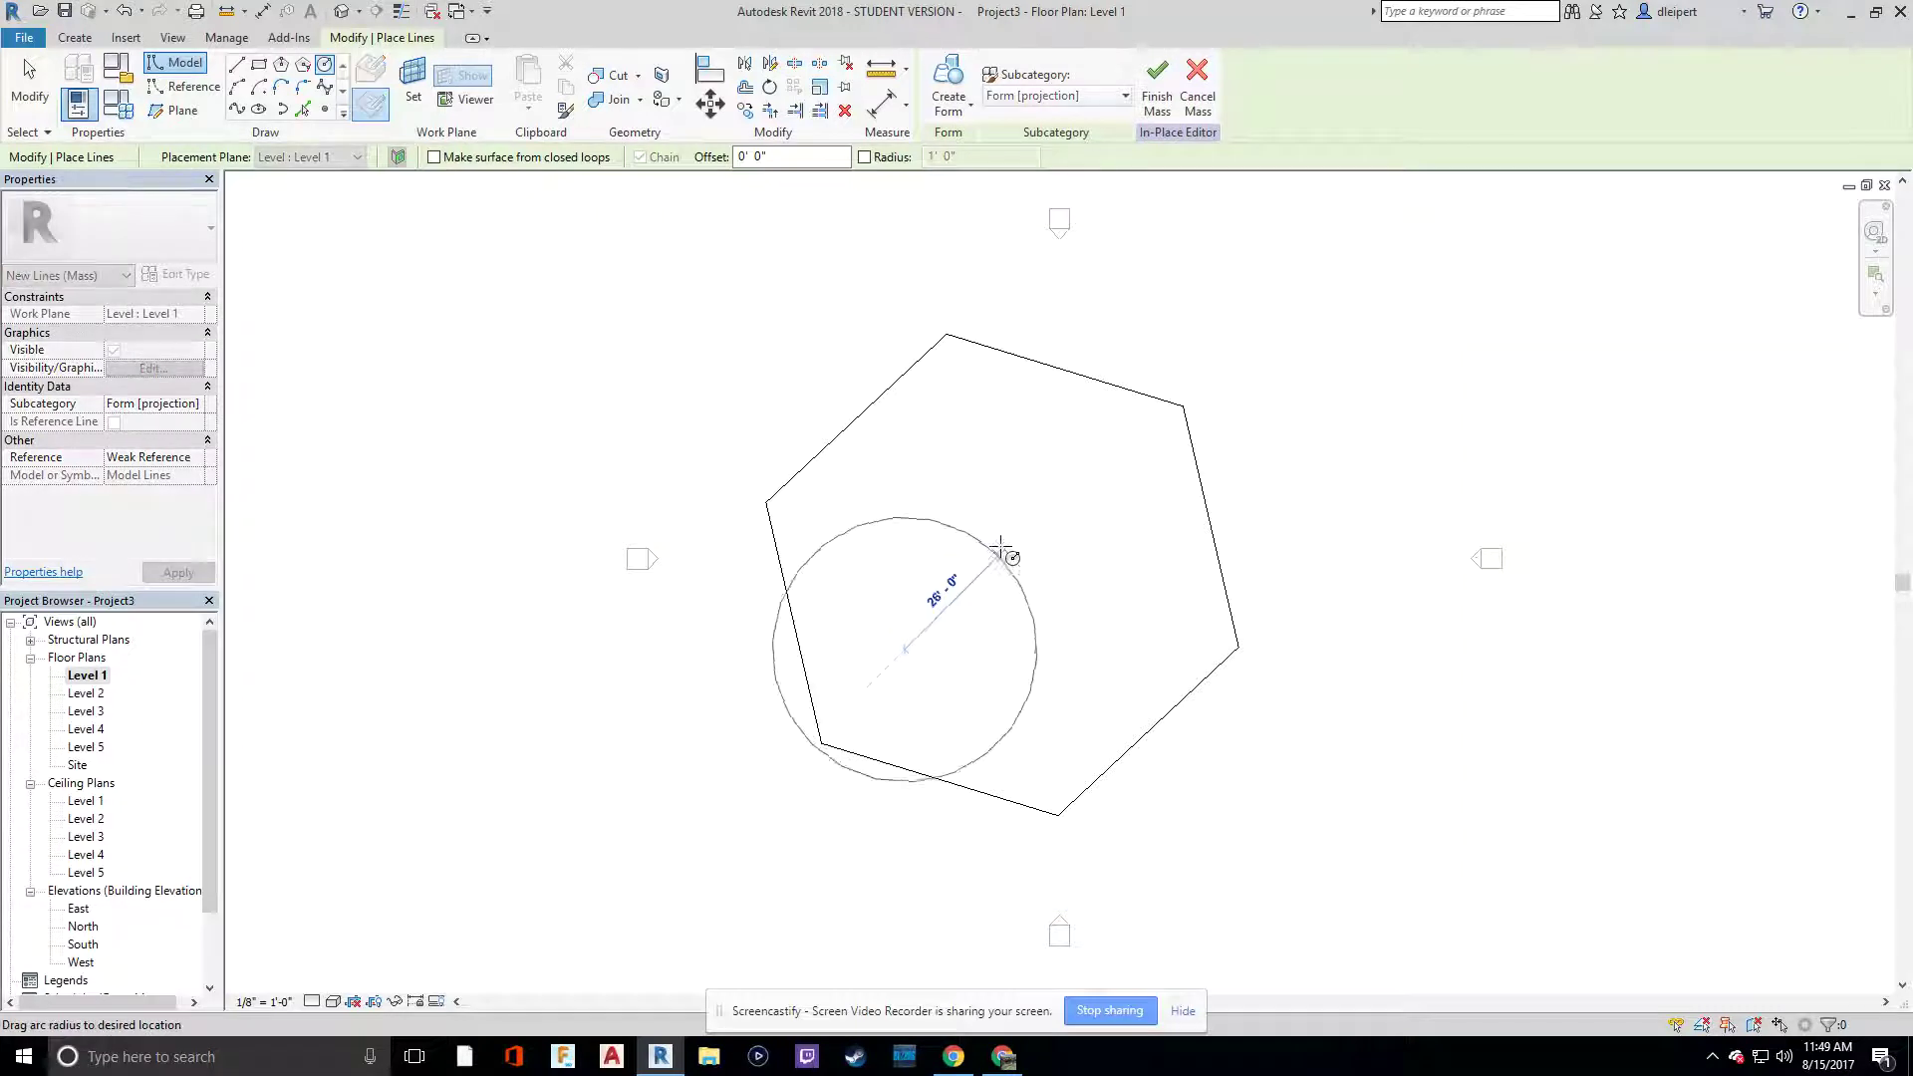
pyautogui.click(1023, 533)
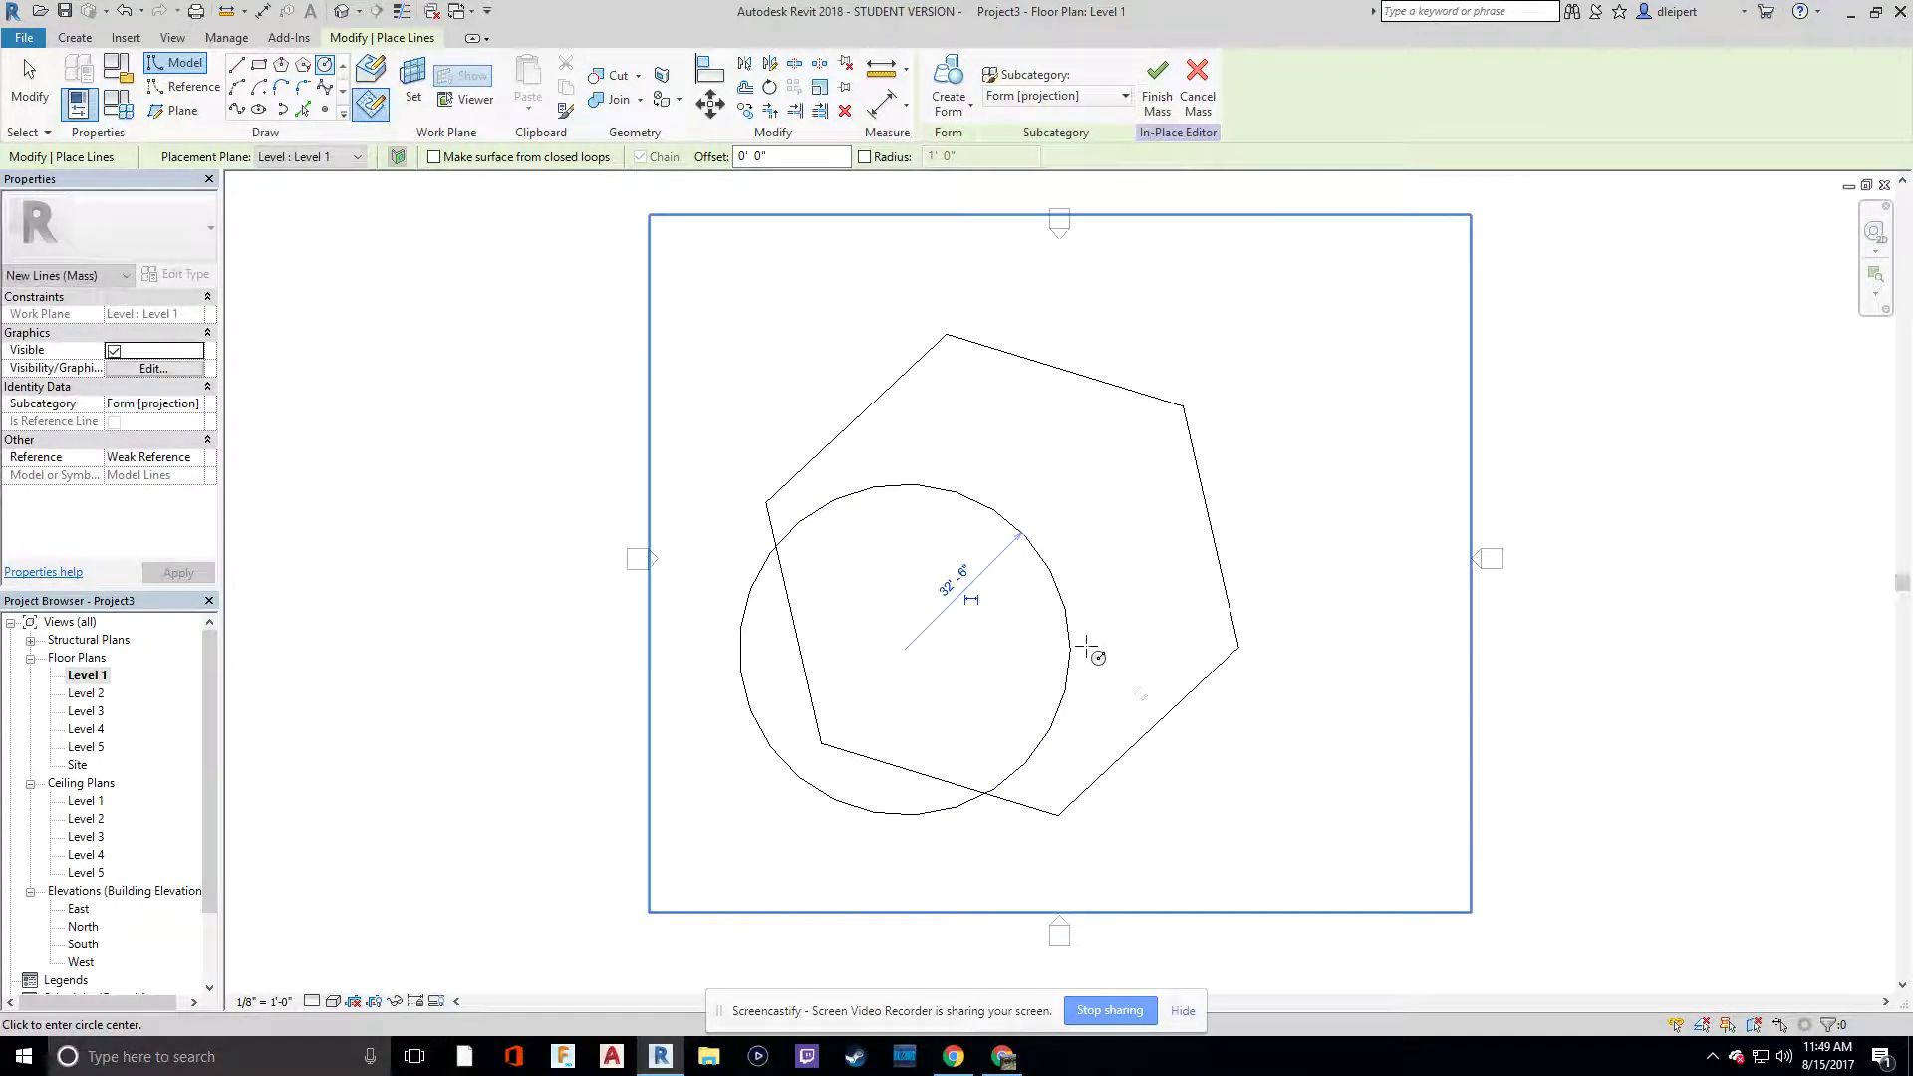
pyautogui.press('Escape')
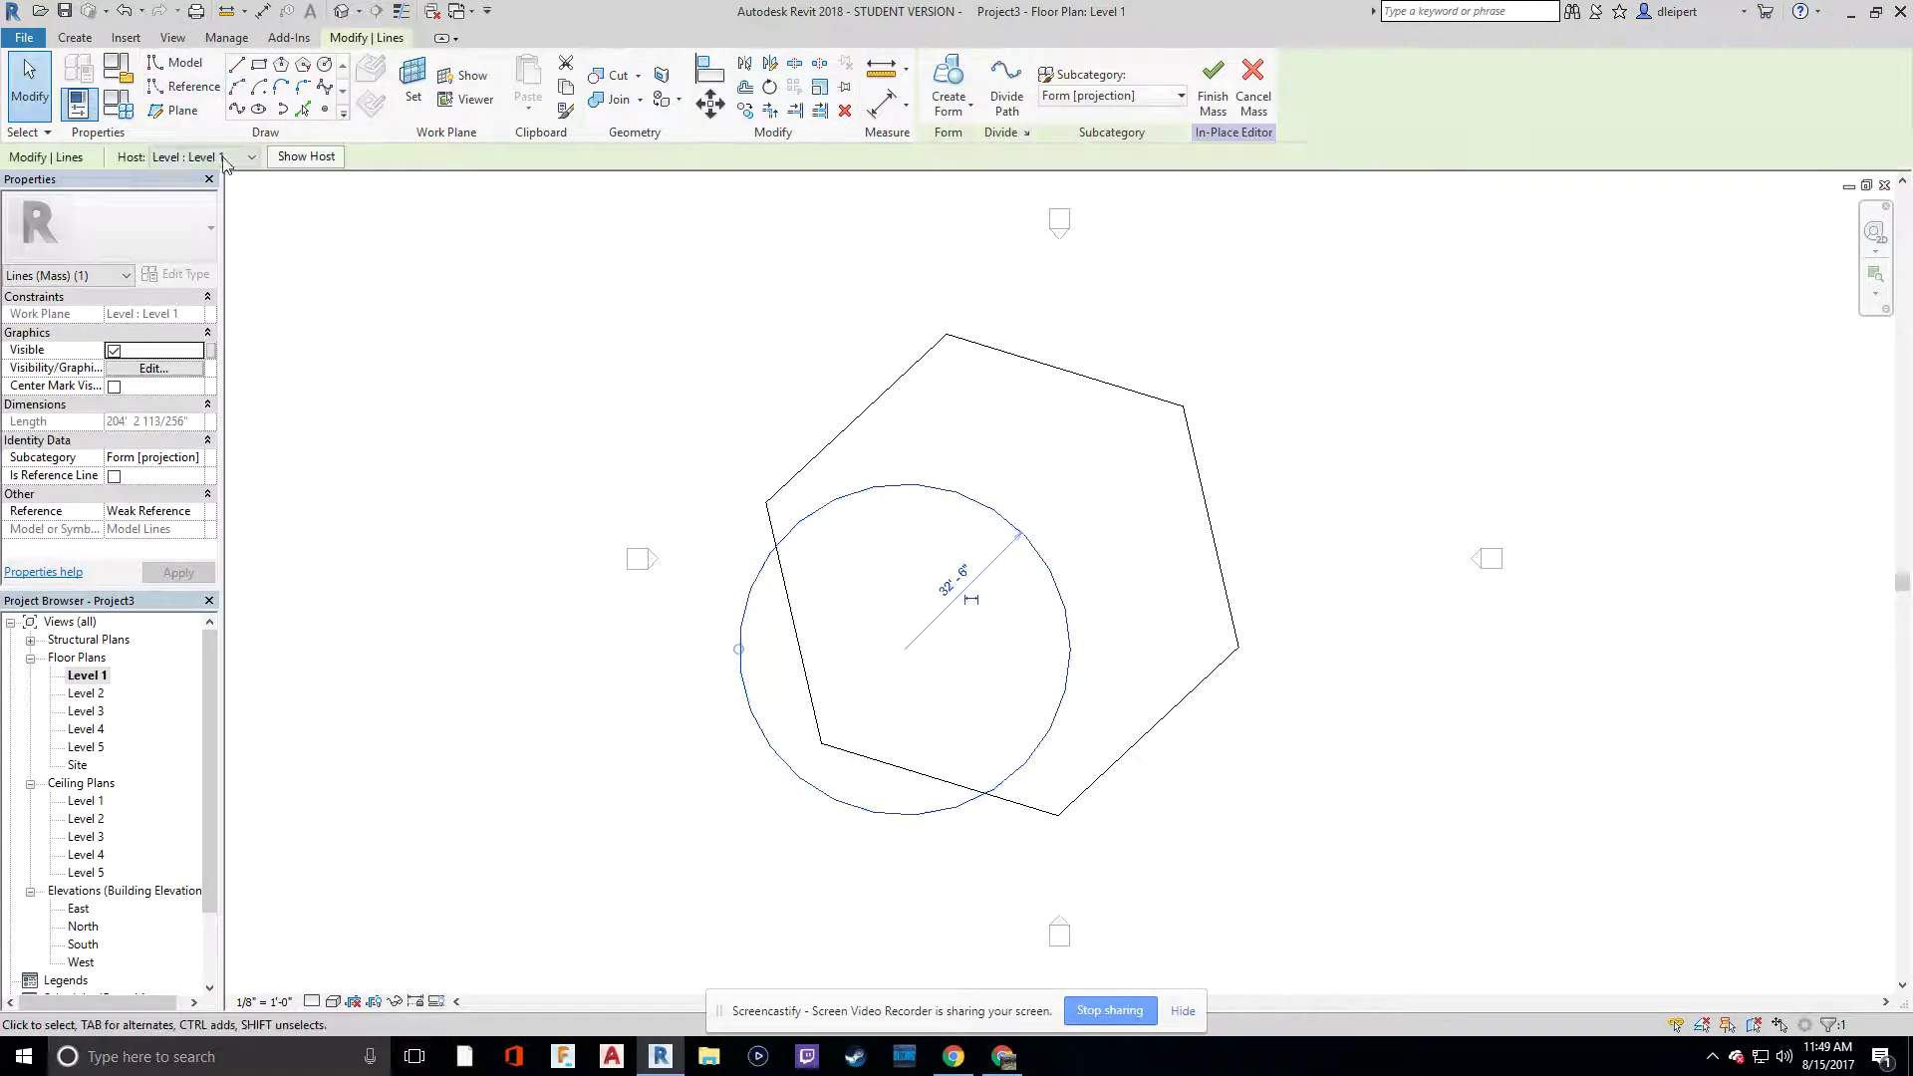
pyautogui.click(225, 159)
pyautogui.click(195, 239)
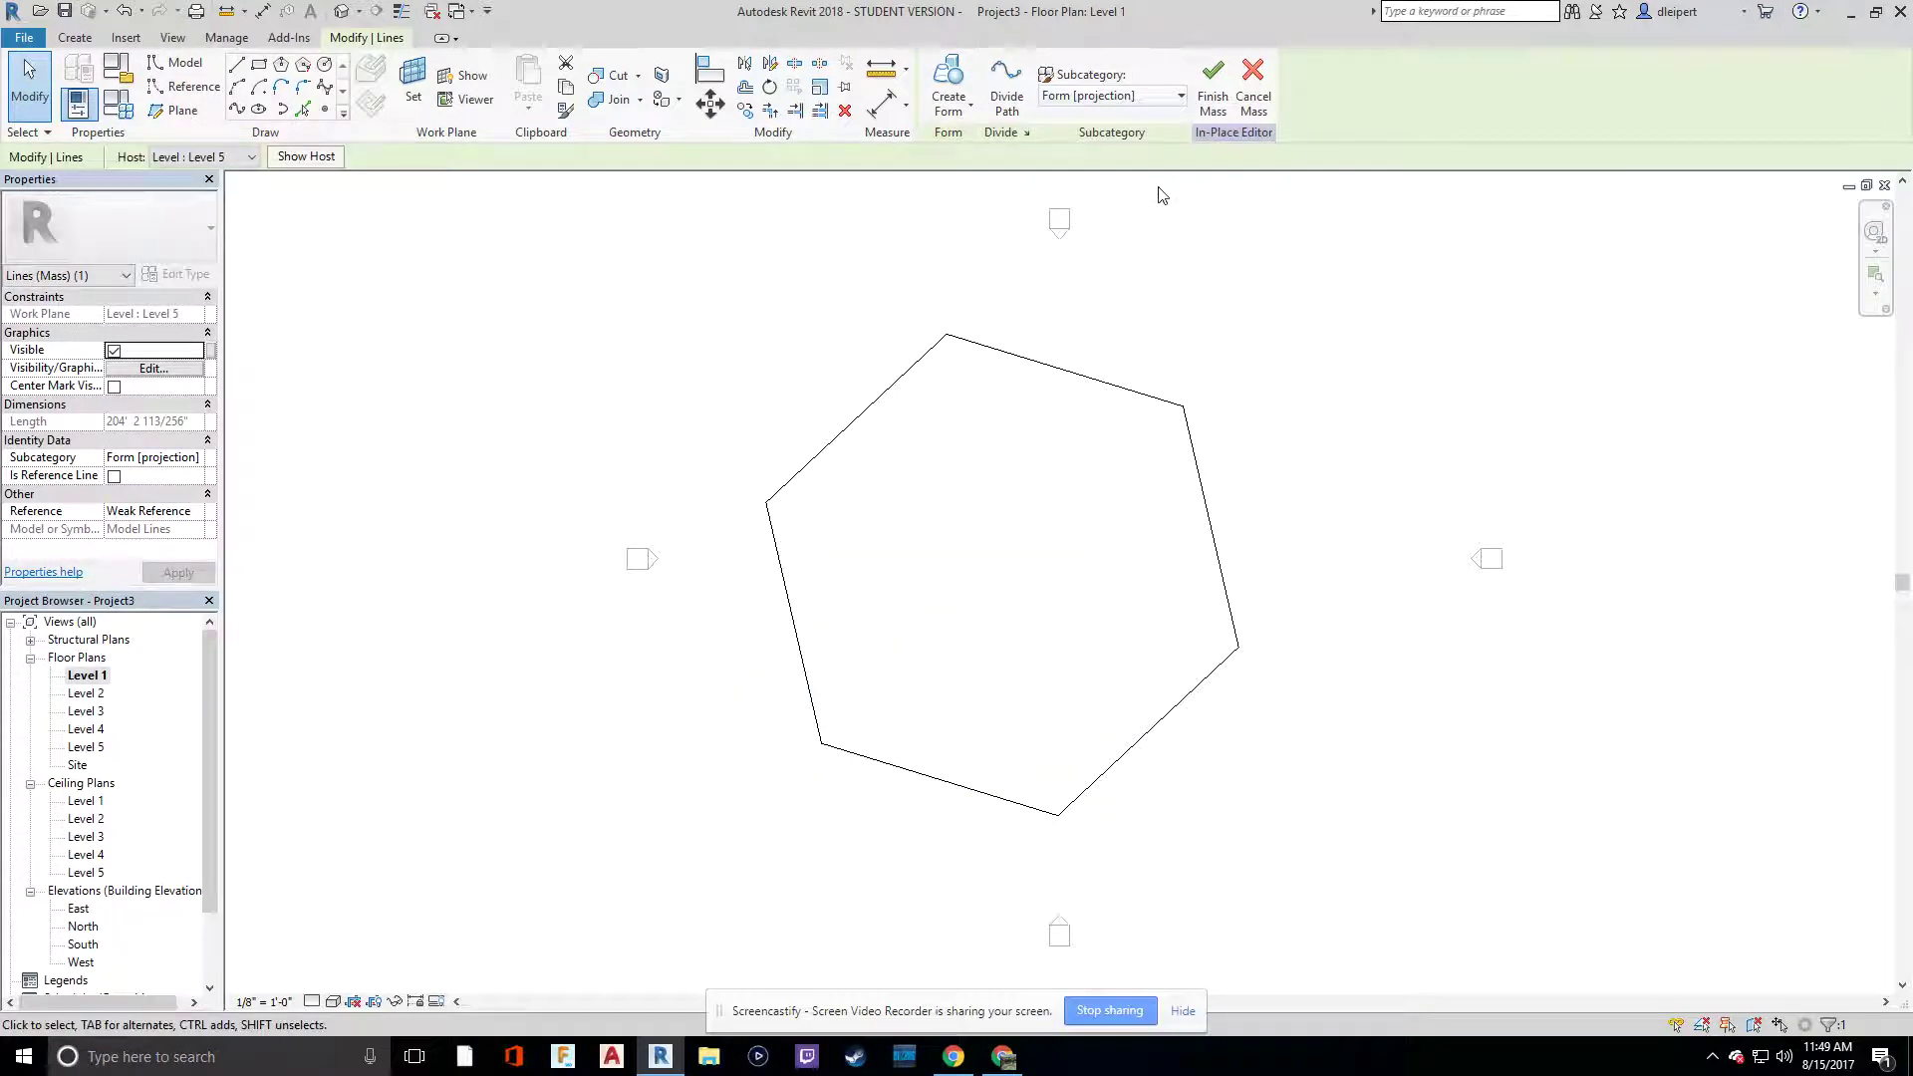
pyautogui.click(1113, 297)
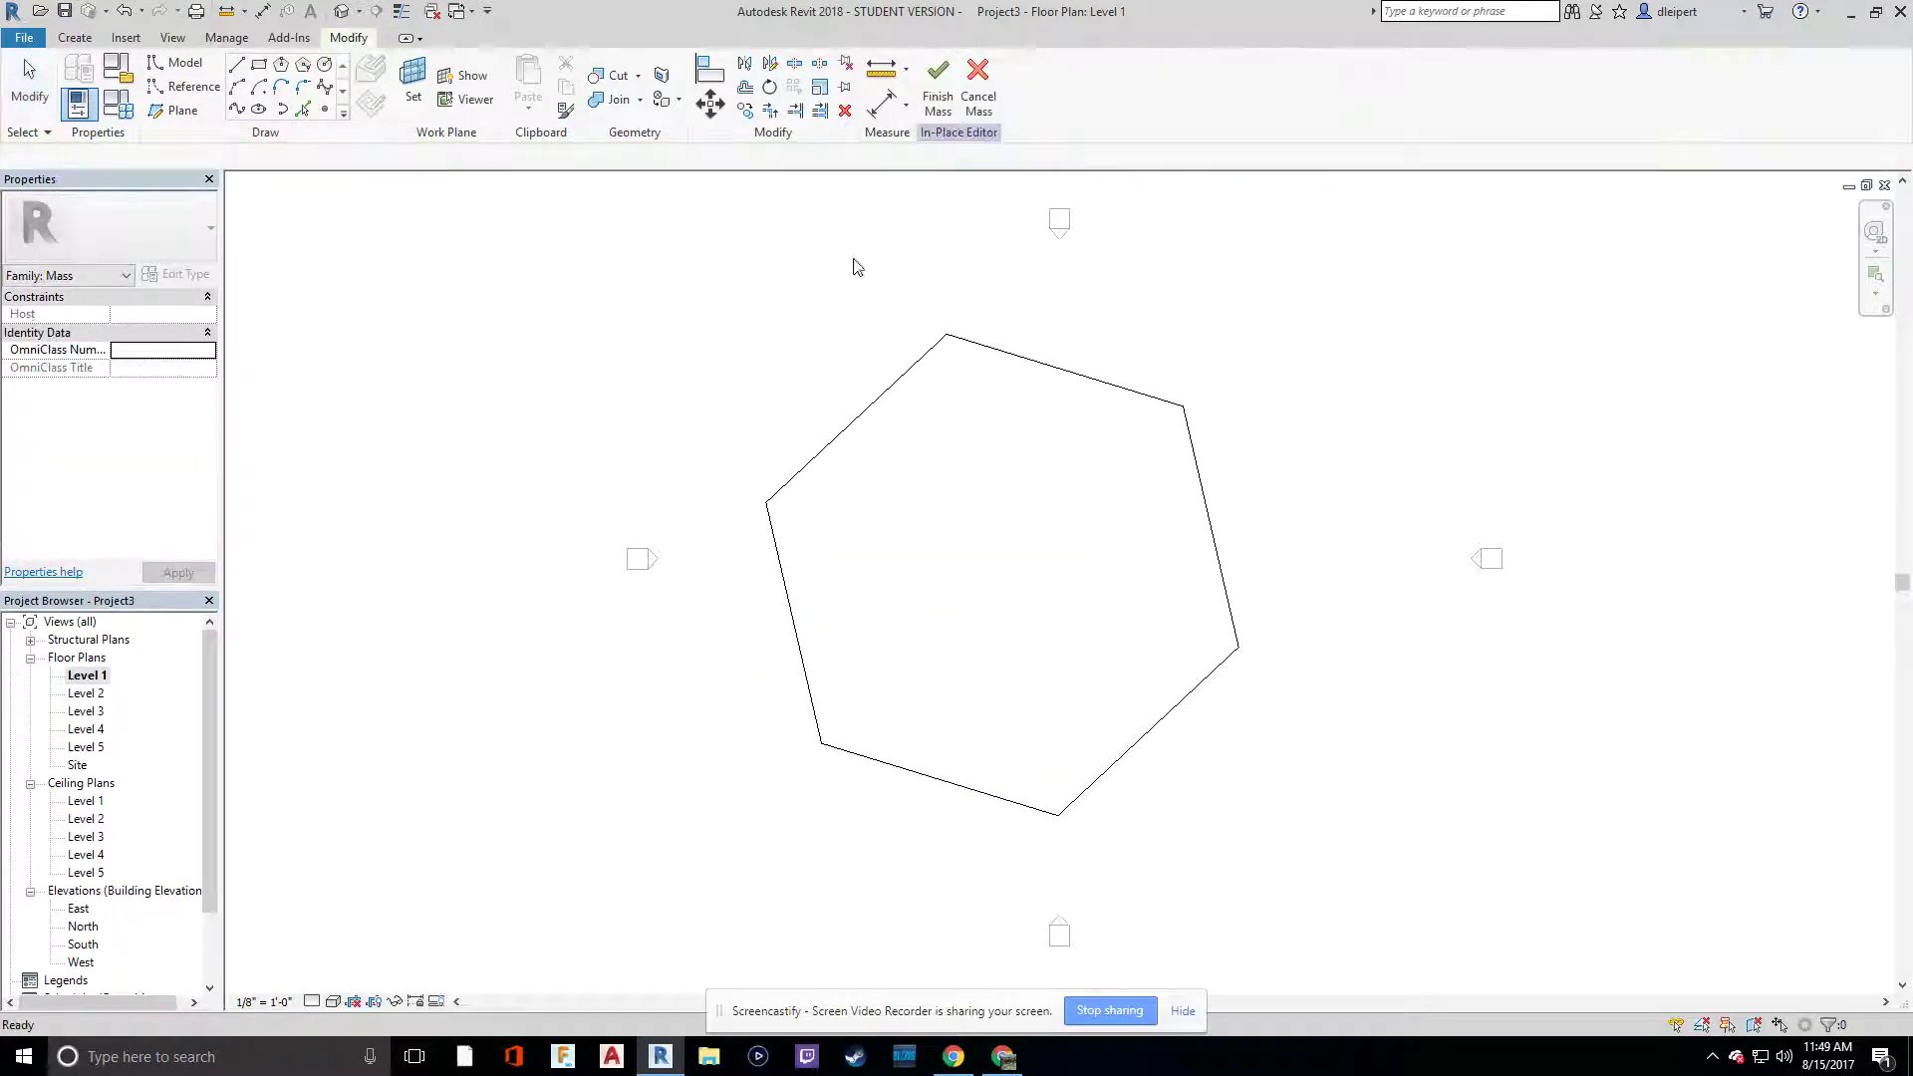
# Step: In the default 3D view, select both the hexagon and circle profiles
pyautogui.click(341, 12)
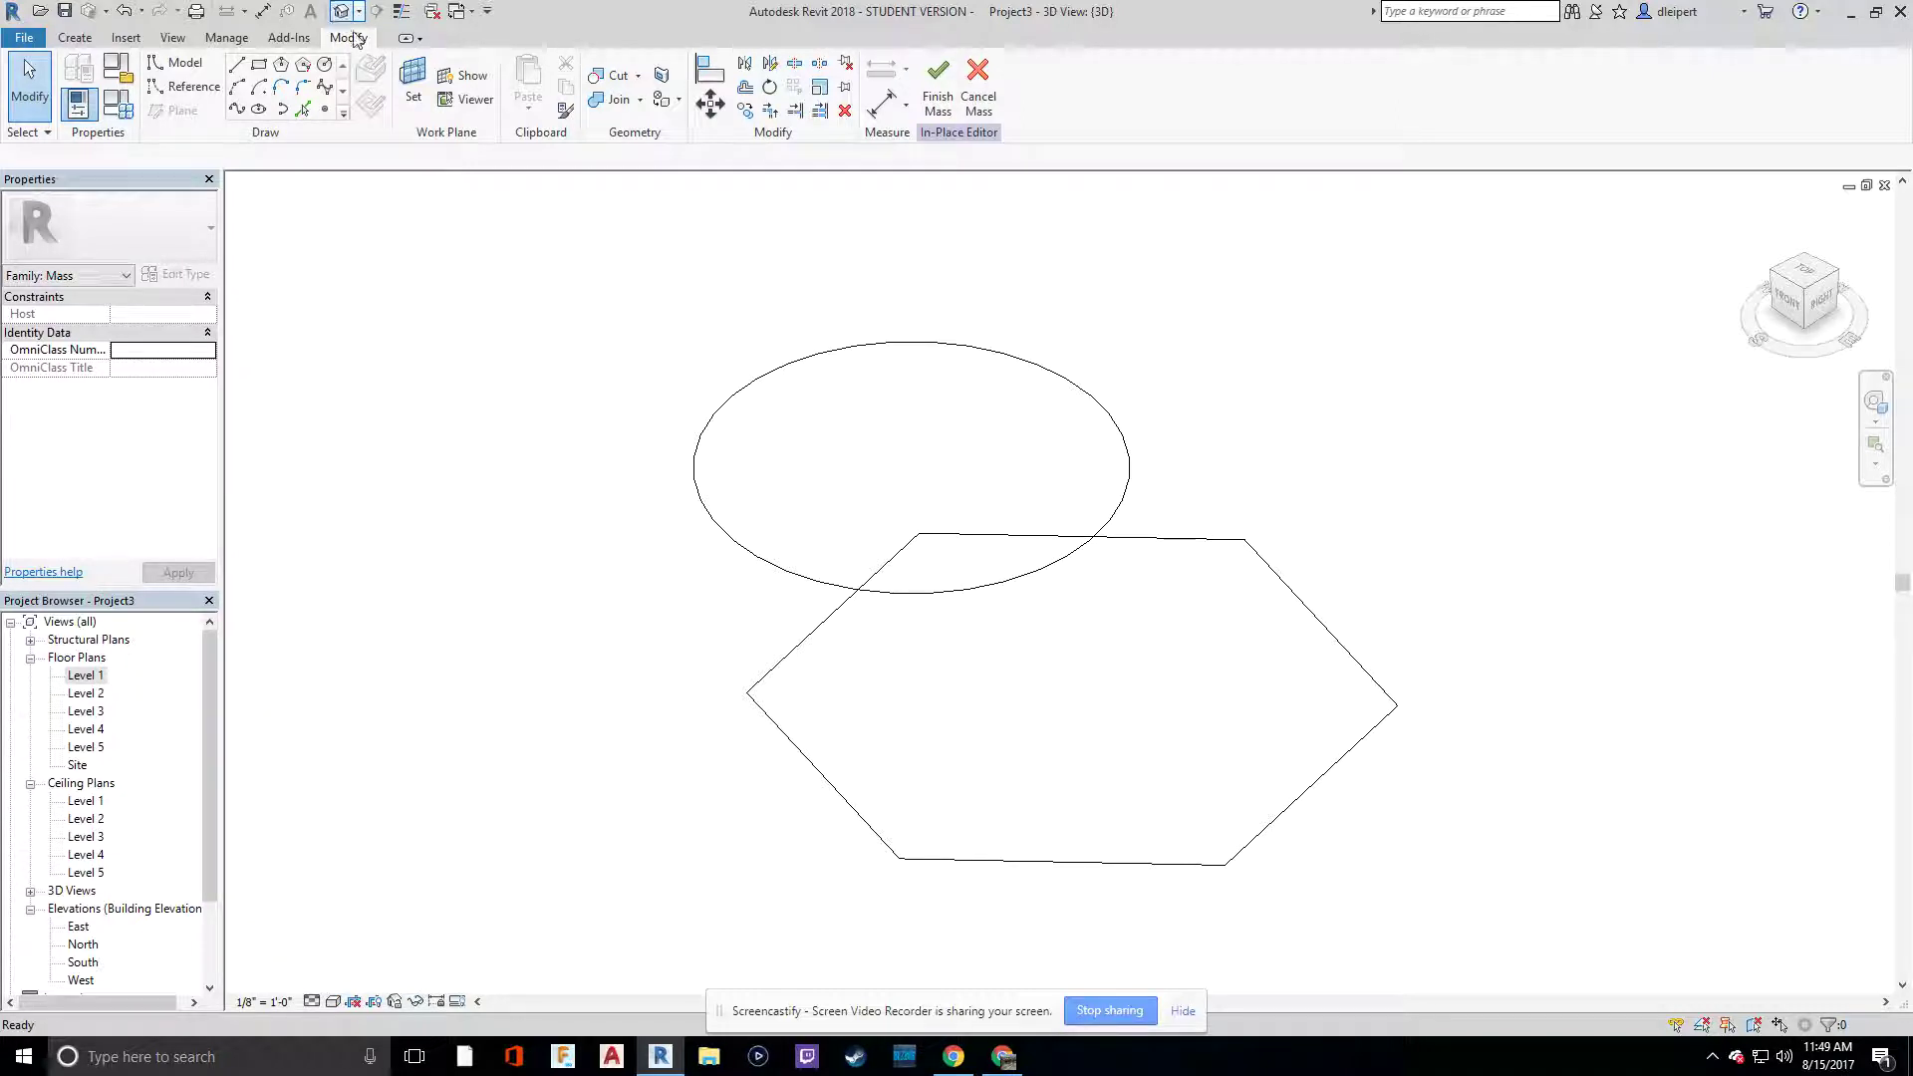
pyautogui.keyDown('shift'); pyautogui.moveTo(639, 612); pyautogui.dragTo(601, 418, button='middle'); pyautogui.keyUp('shift')
pyautogui.moveTo(510, 306); pyautogui.dragTo(1471, 858)
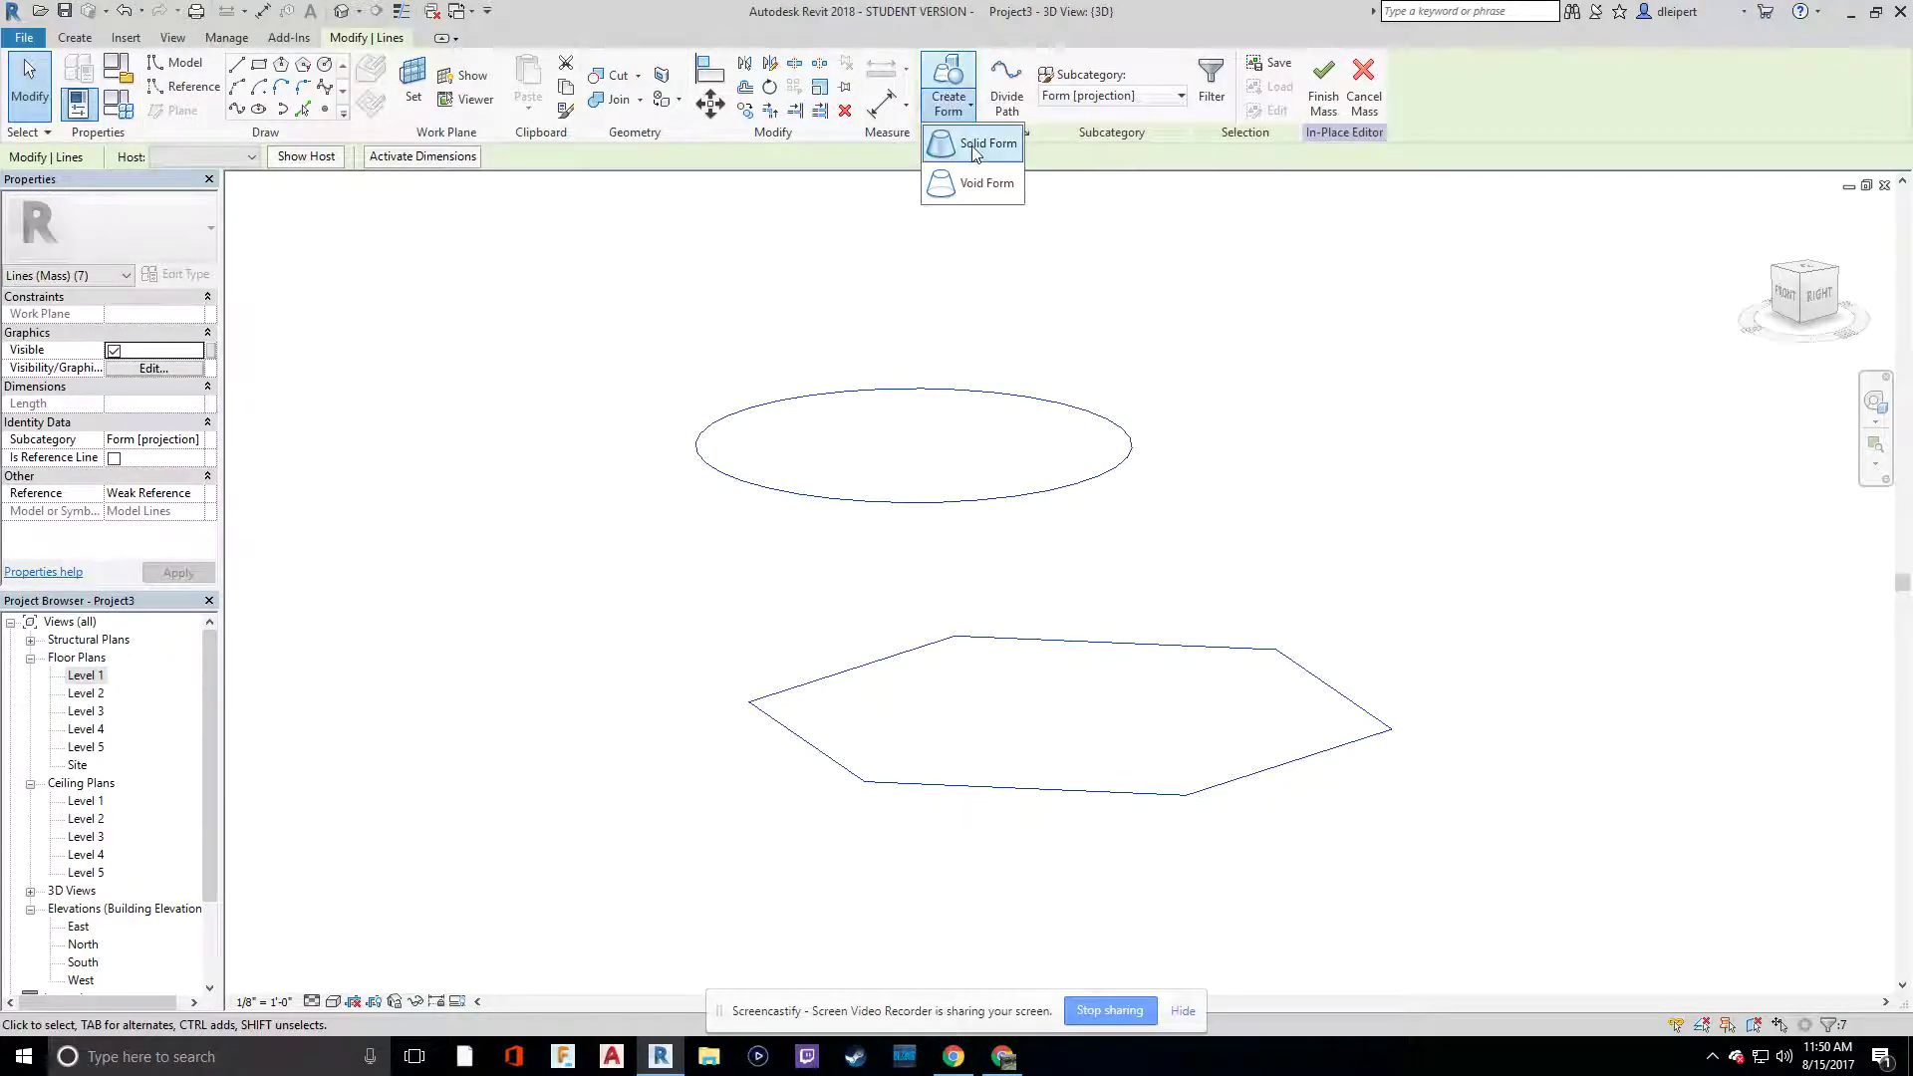
# Step: Loft the hexagon into the circle as a solid form, shade it Realistic, and finish Mass 1
pyautogui.click(973, 147)
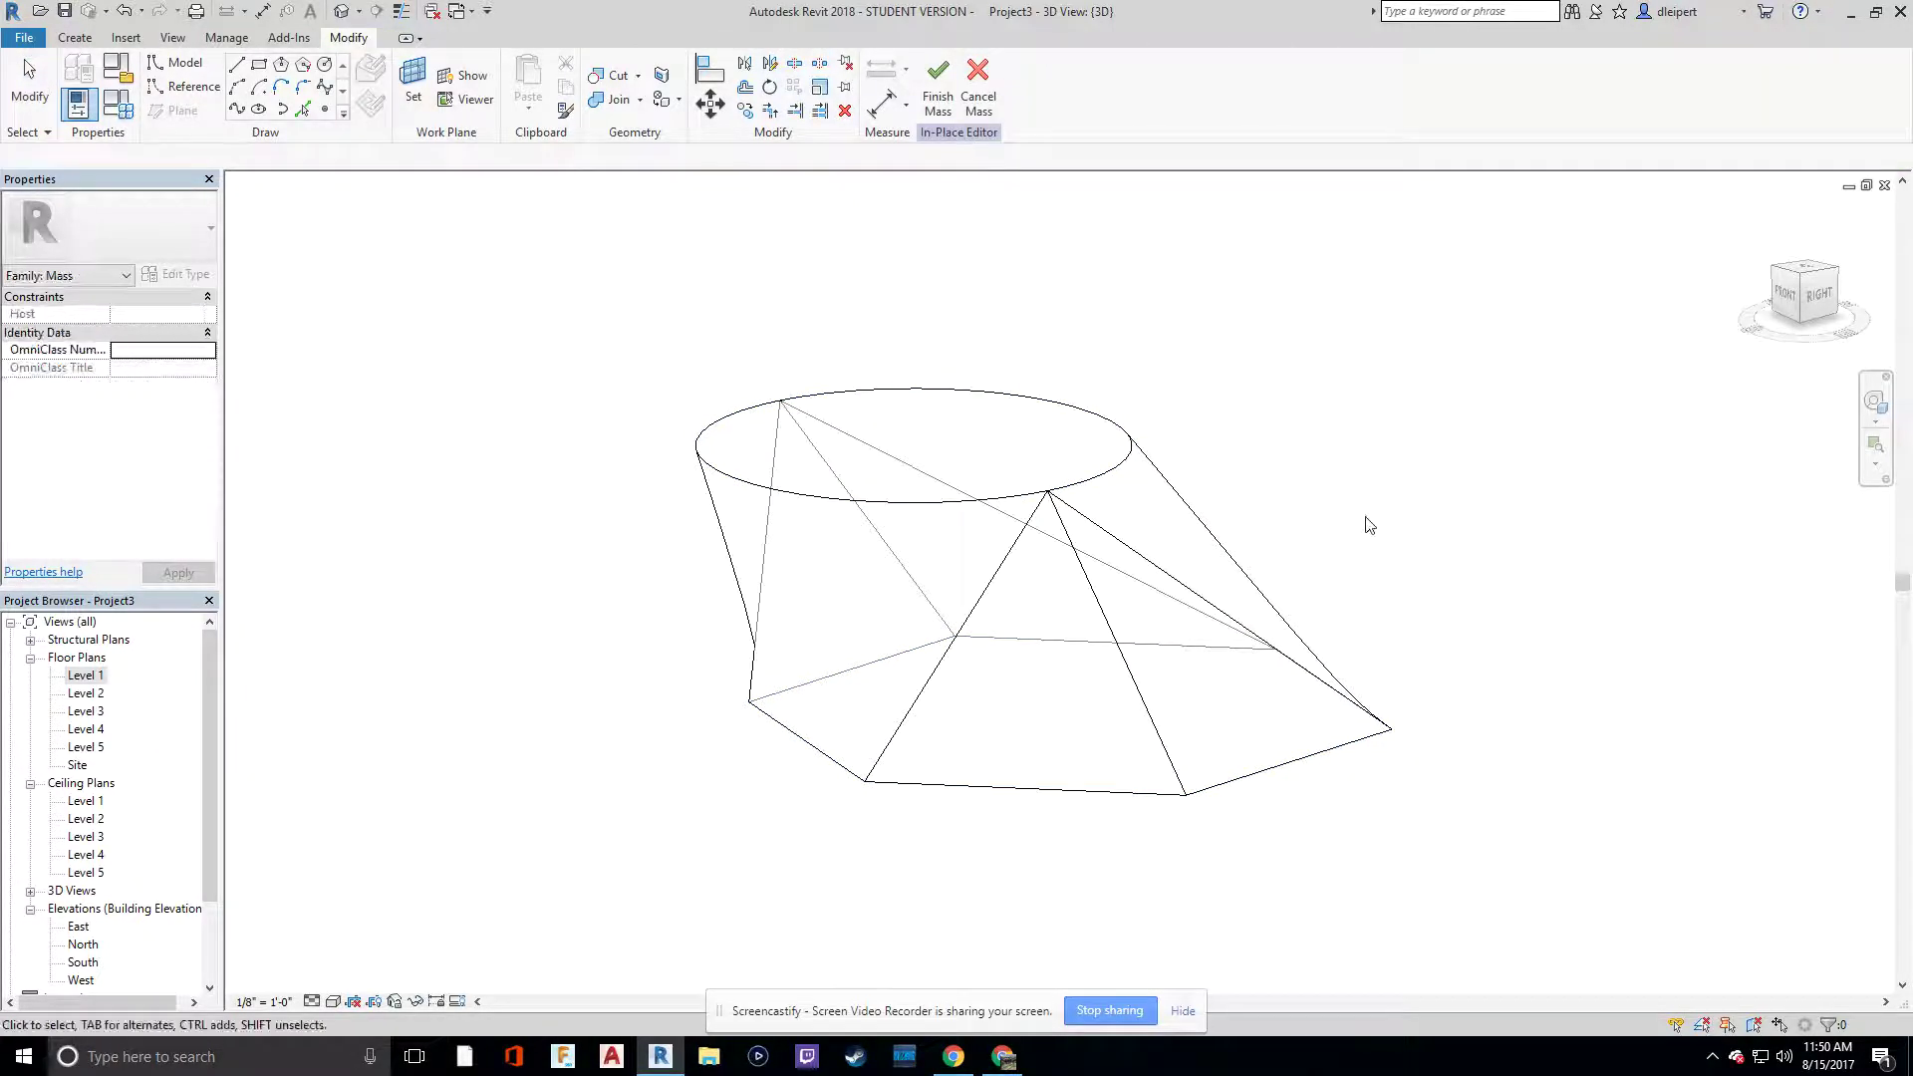
pyautogui.click(312, 1001)
pyautogui.click(379, 961)
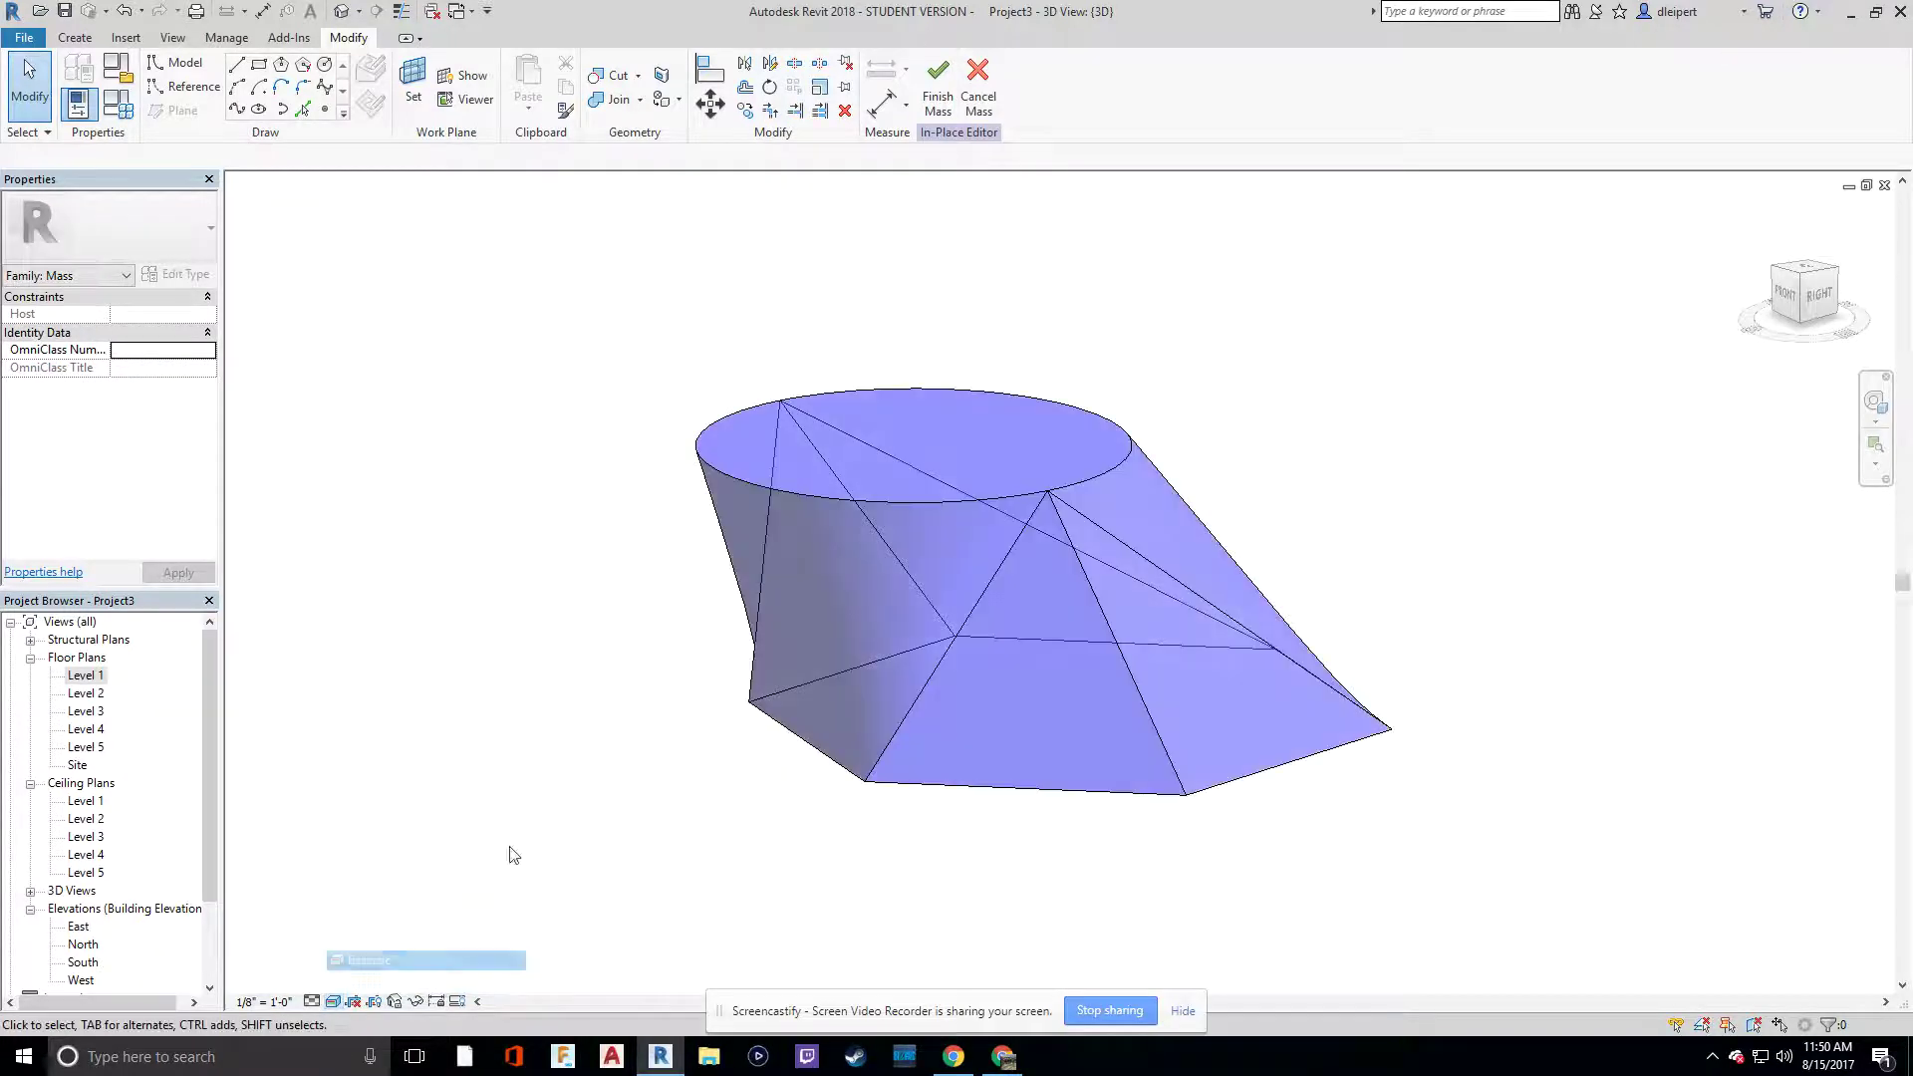
pyautogui.moveTo(680, 628)
pyautogui.keyDown('shift'); pyautogui.mouseDown(button='middle')
pyautogui.moveTo(609, 666)
pyautogui.moveTo(289, 743)
pyautogui.moveTo(478, 614)
pyautogui.moveTo(159, 563)
pyautogui.moveTo(708, 586)
pyautogui.moveTo(1192, 563)
pyautogui.moveTo(1481, 432)
pyautogui.moveTo(743, 651)
pyautogui.moveTo(726, 584)
pyautogui.moveTo(698, 662)
pyautogui.moveTo(755, 797)
pyautogui.moveTo(756, 772)
pyautogui.mouseUp(button='middle'); pyautogui.keyUp('shift')
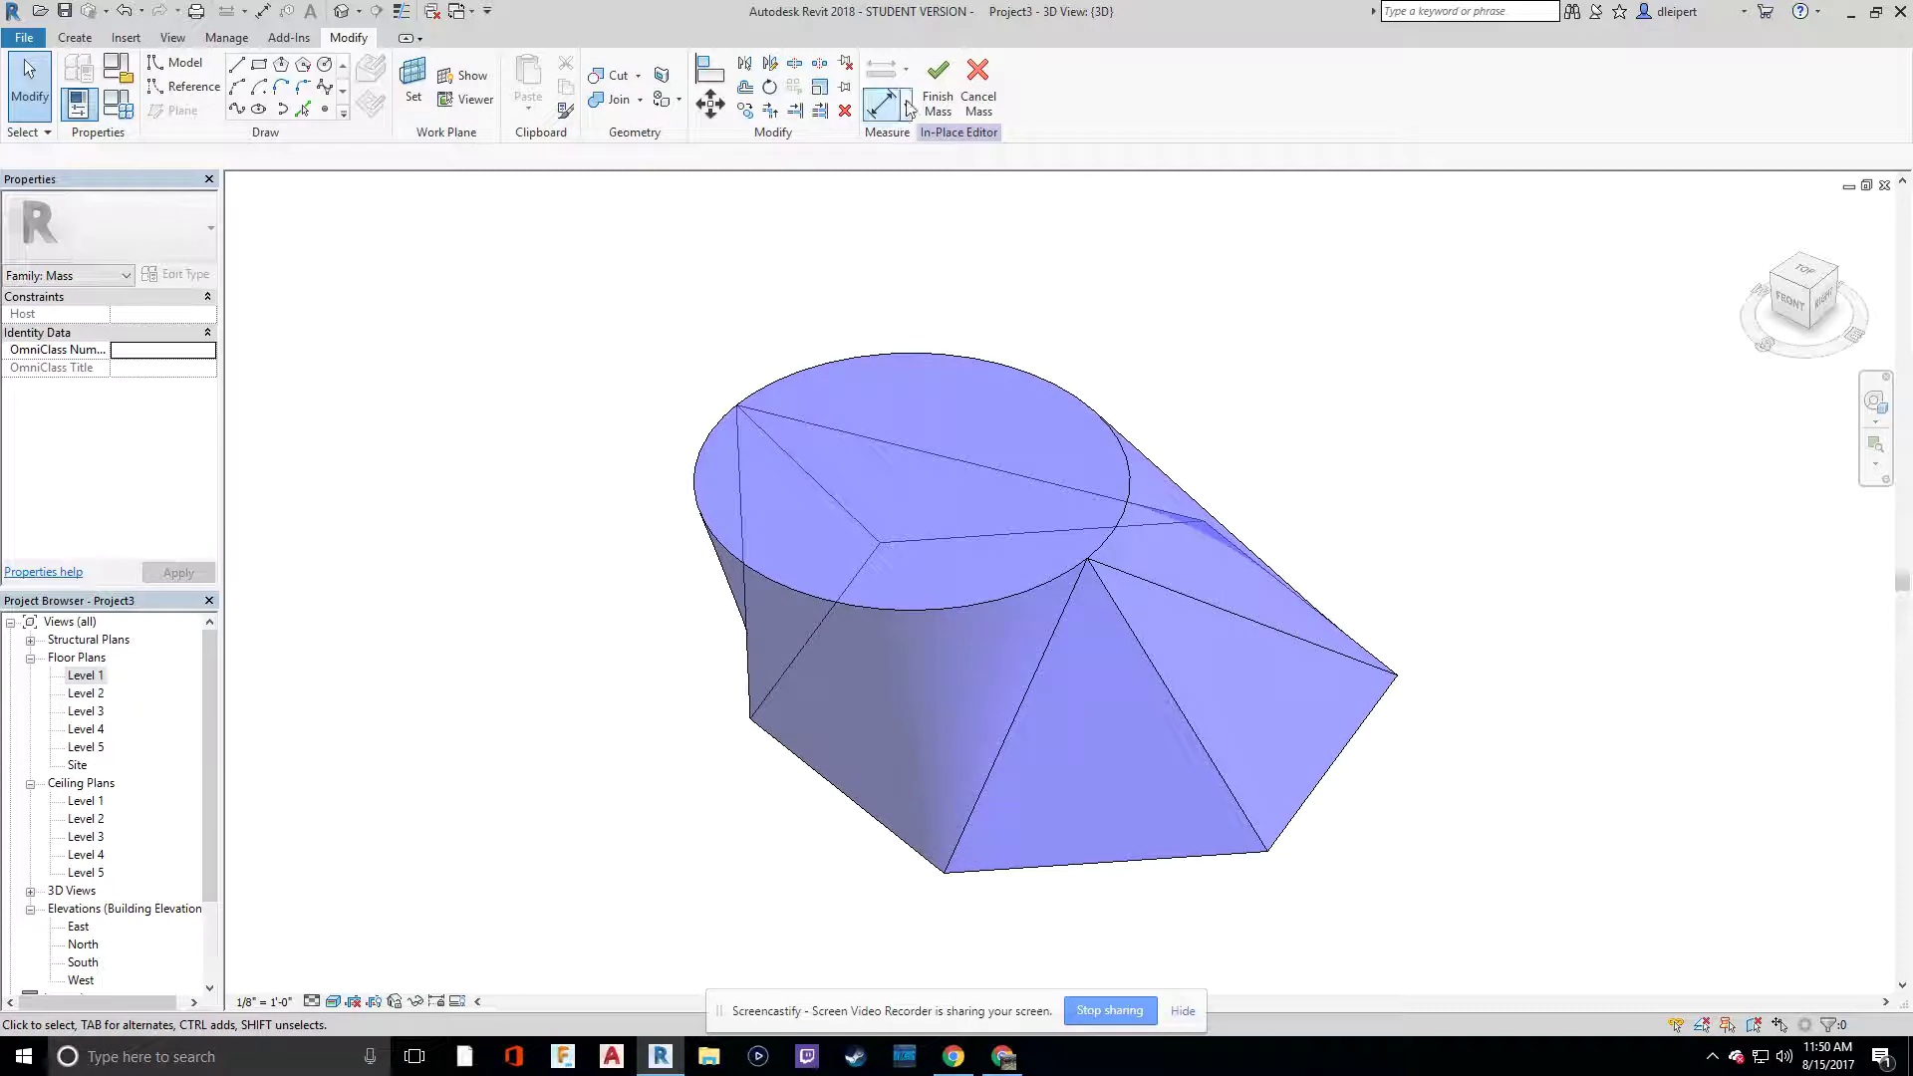
pyautogui.click(935, 92)
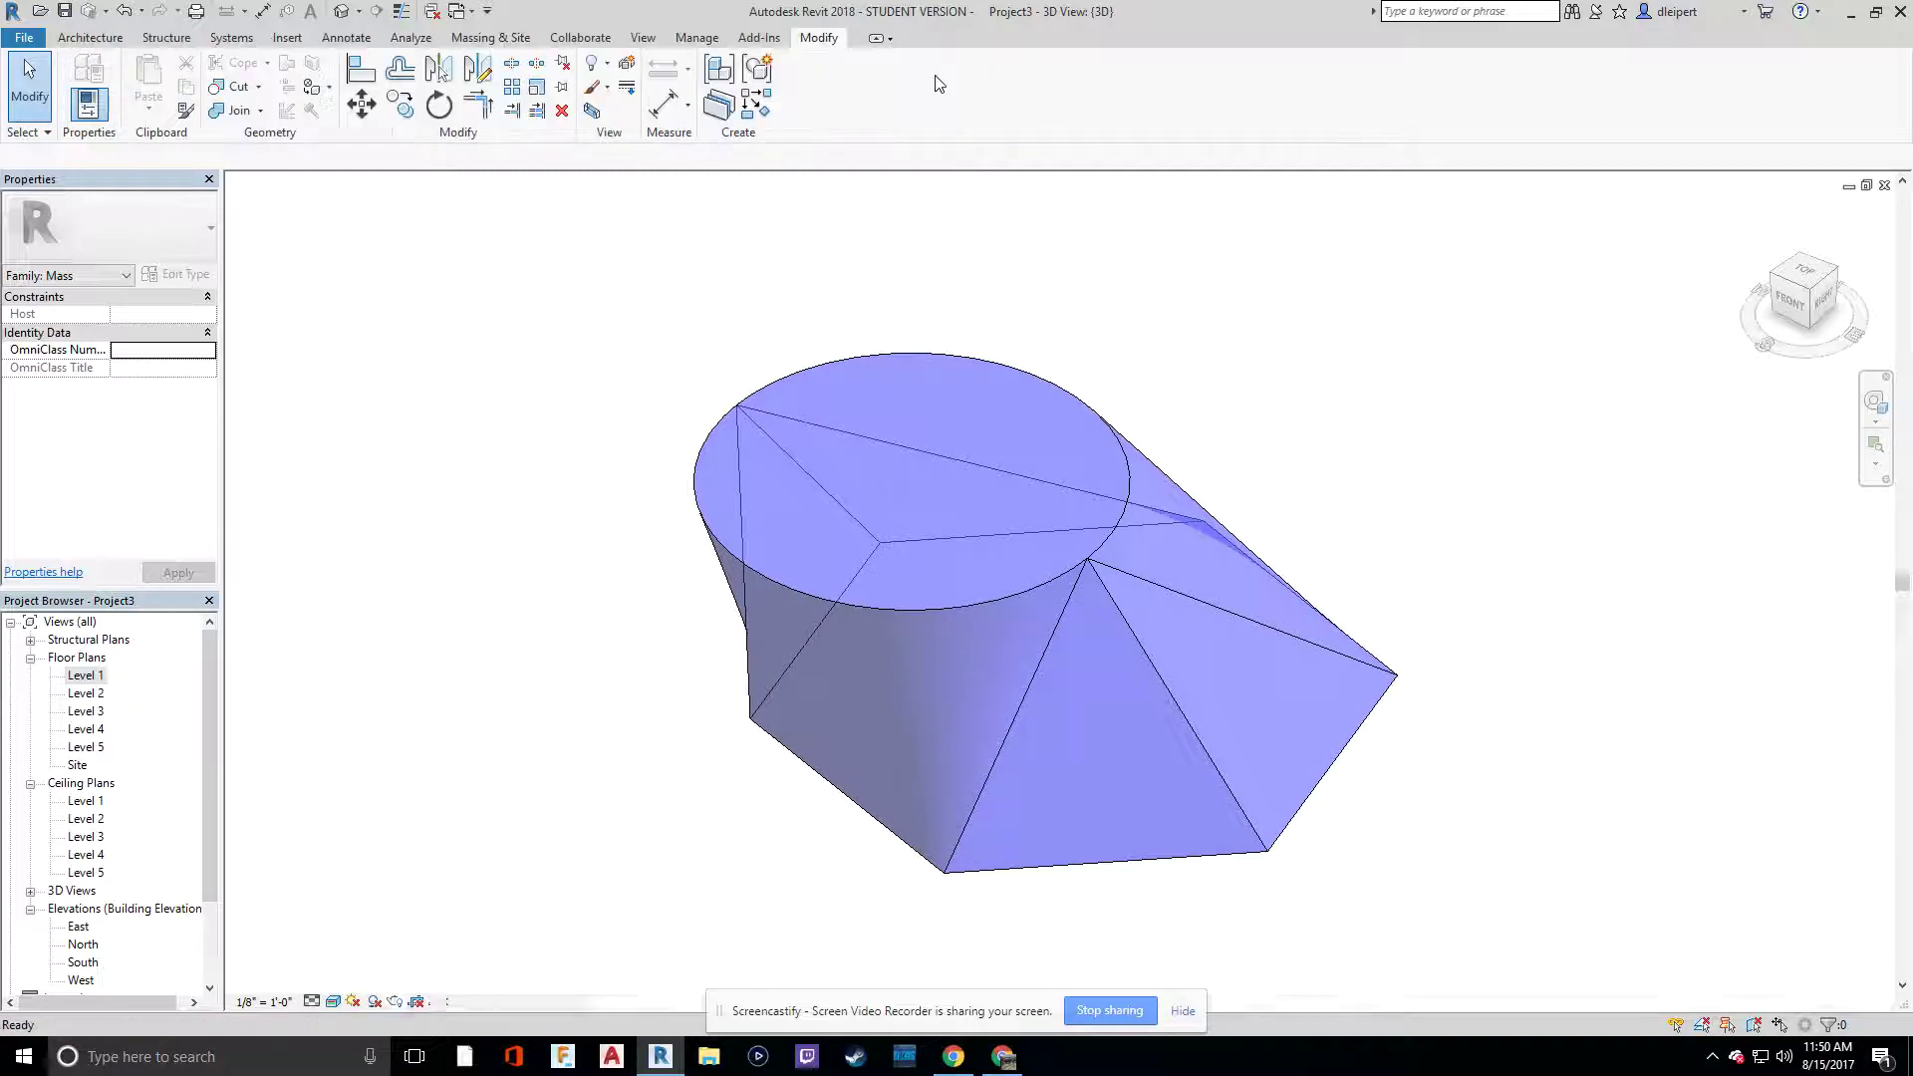
pyautogui.doubleClick(1134, 448)
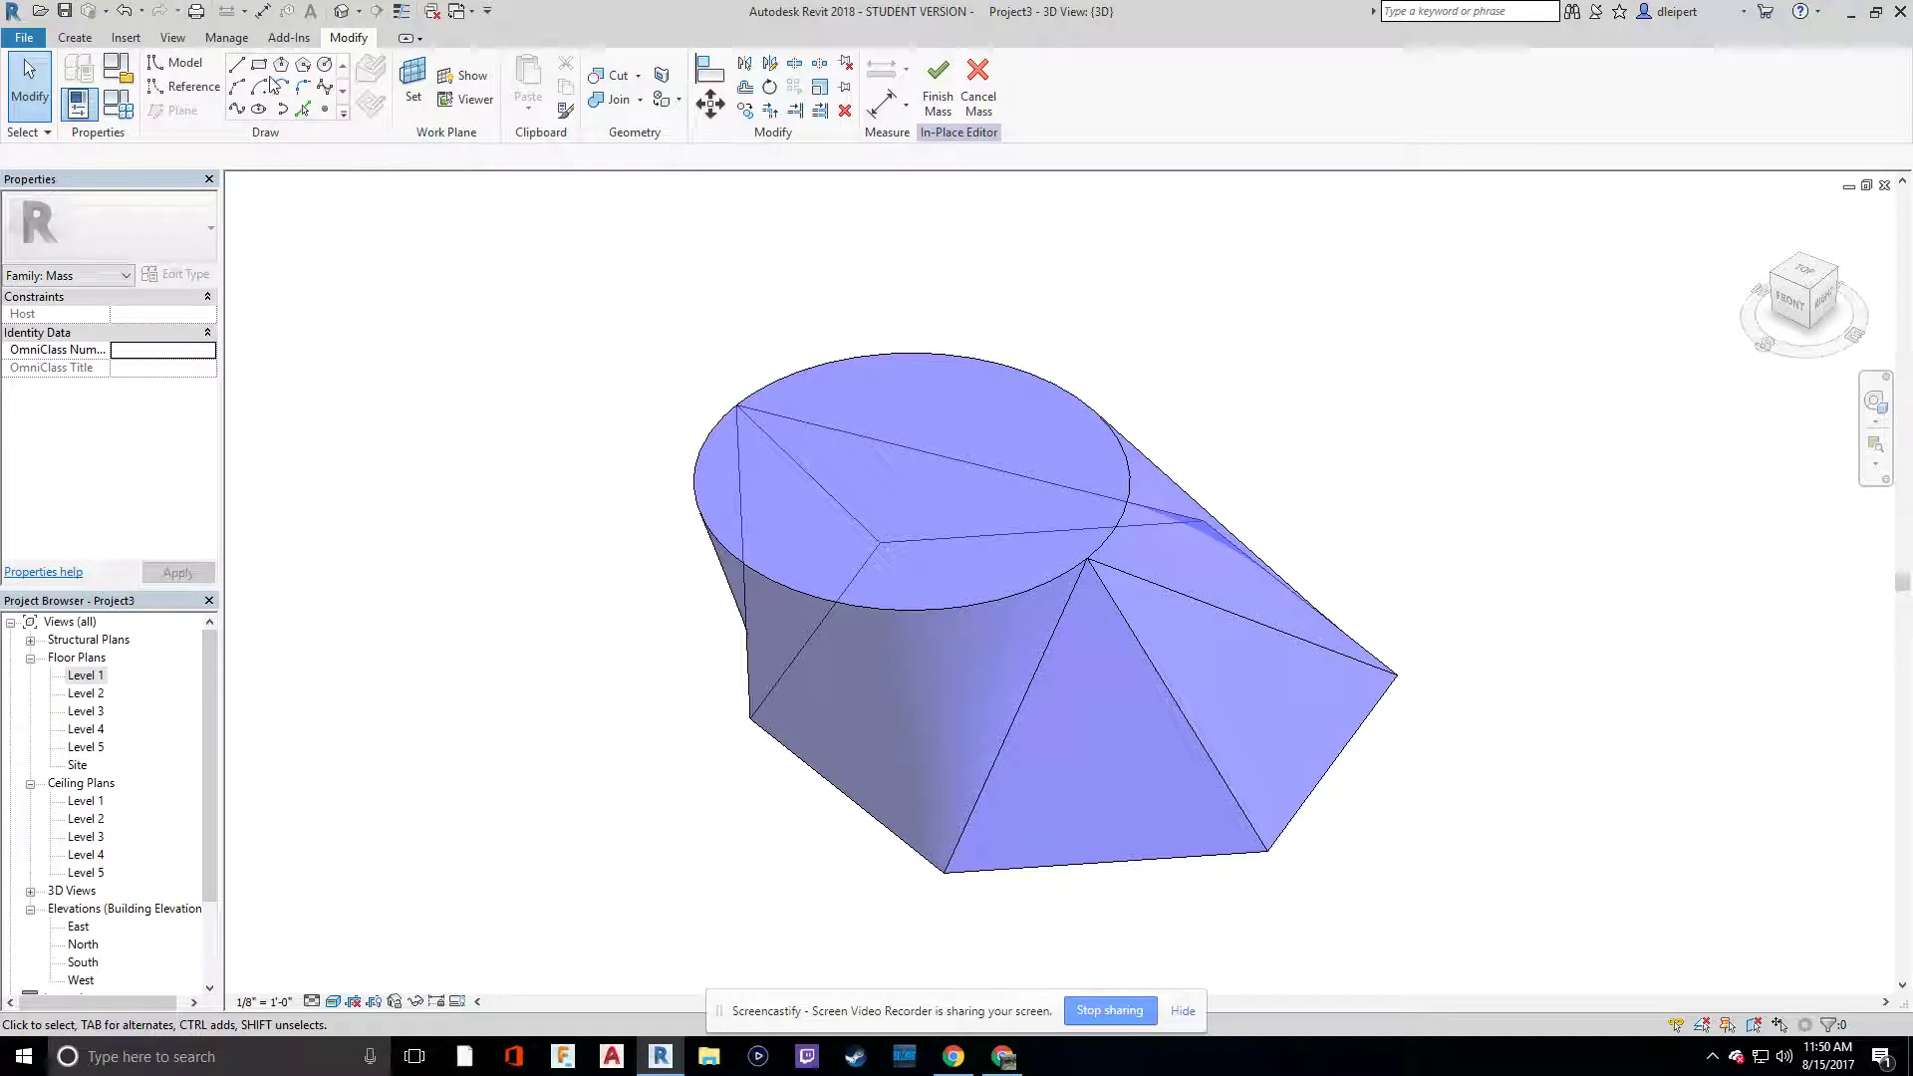
# Step: Choose the Circle tool and set the placement plane to Level 5 in 3D
pyautogui.doubleClick(75, 678)
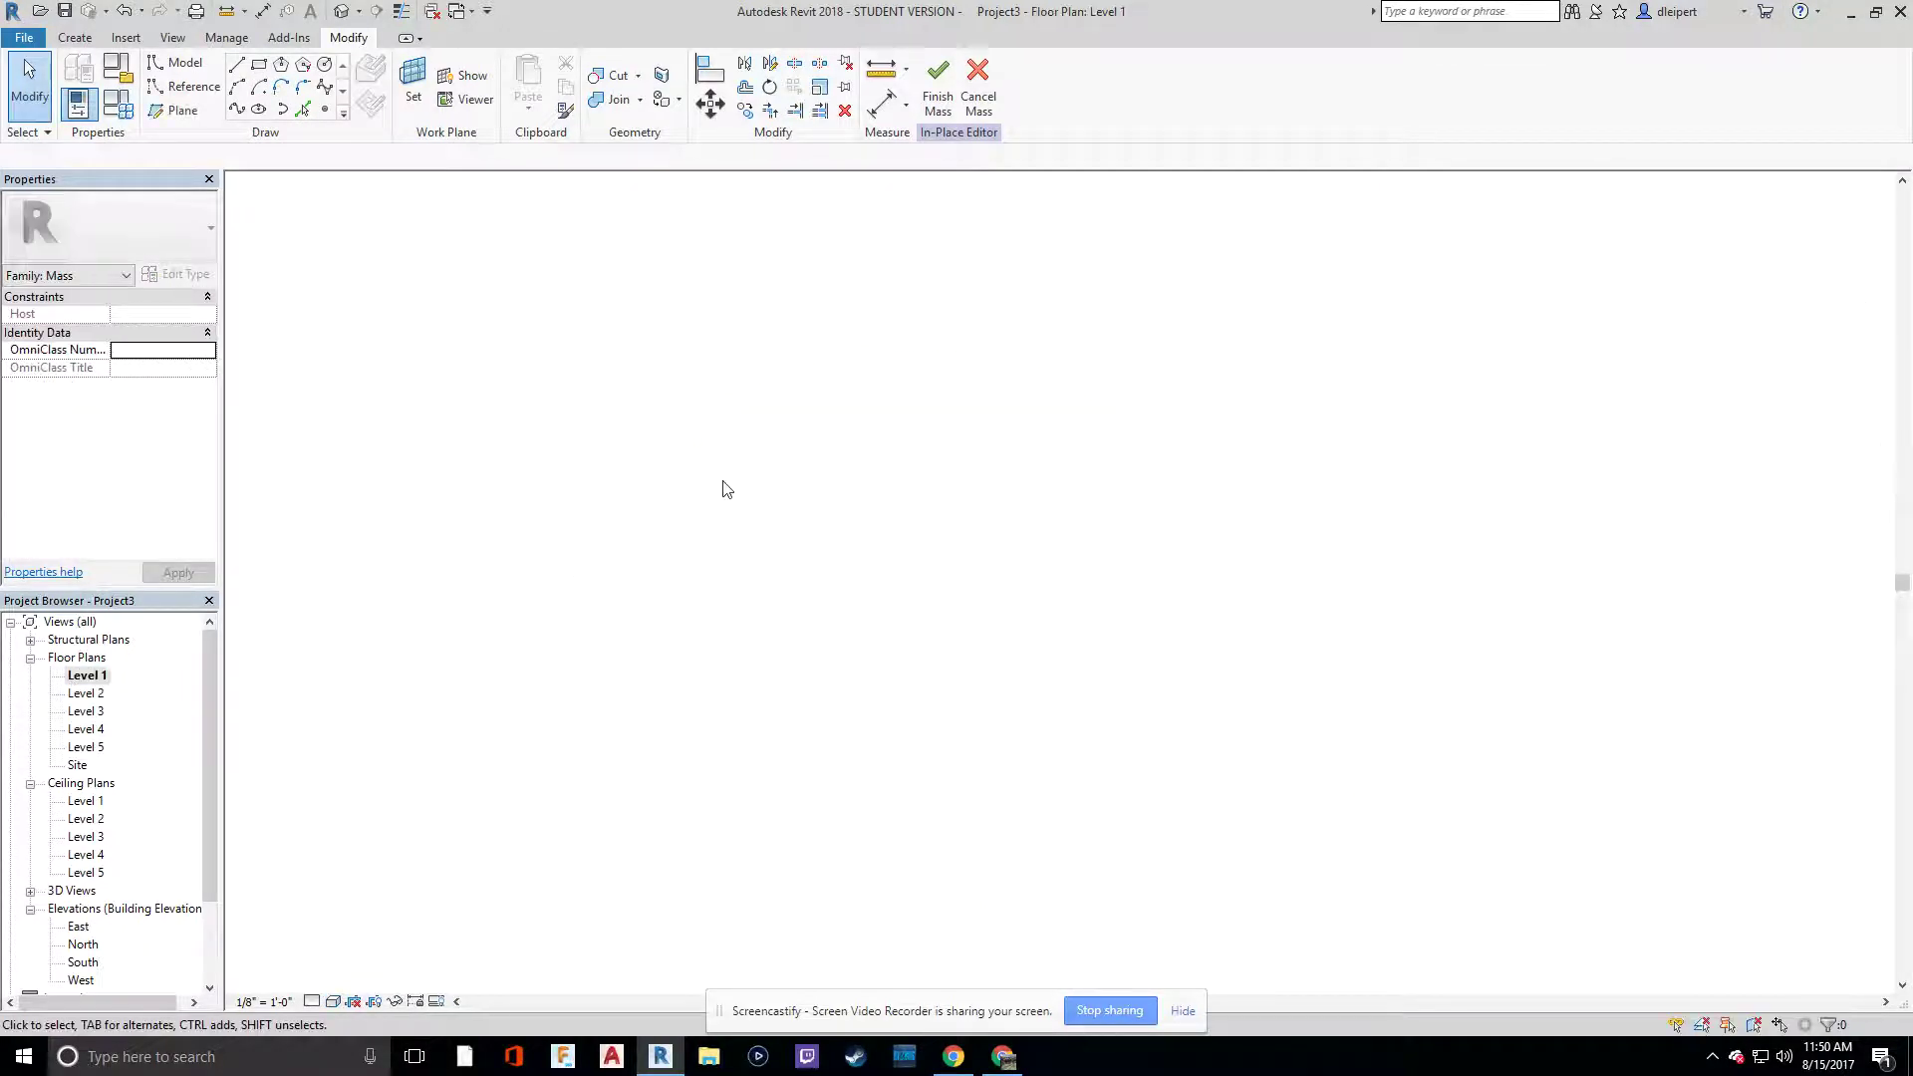
pyautogui.click(259, 67)
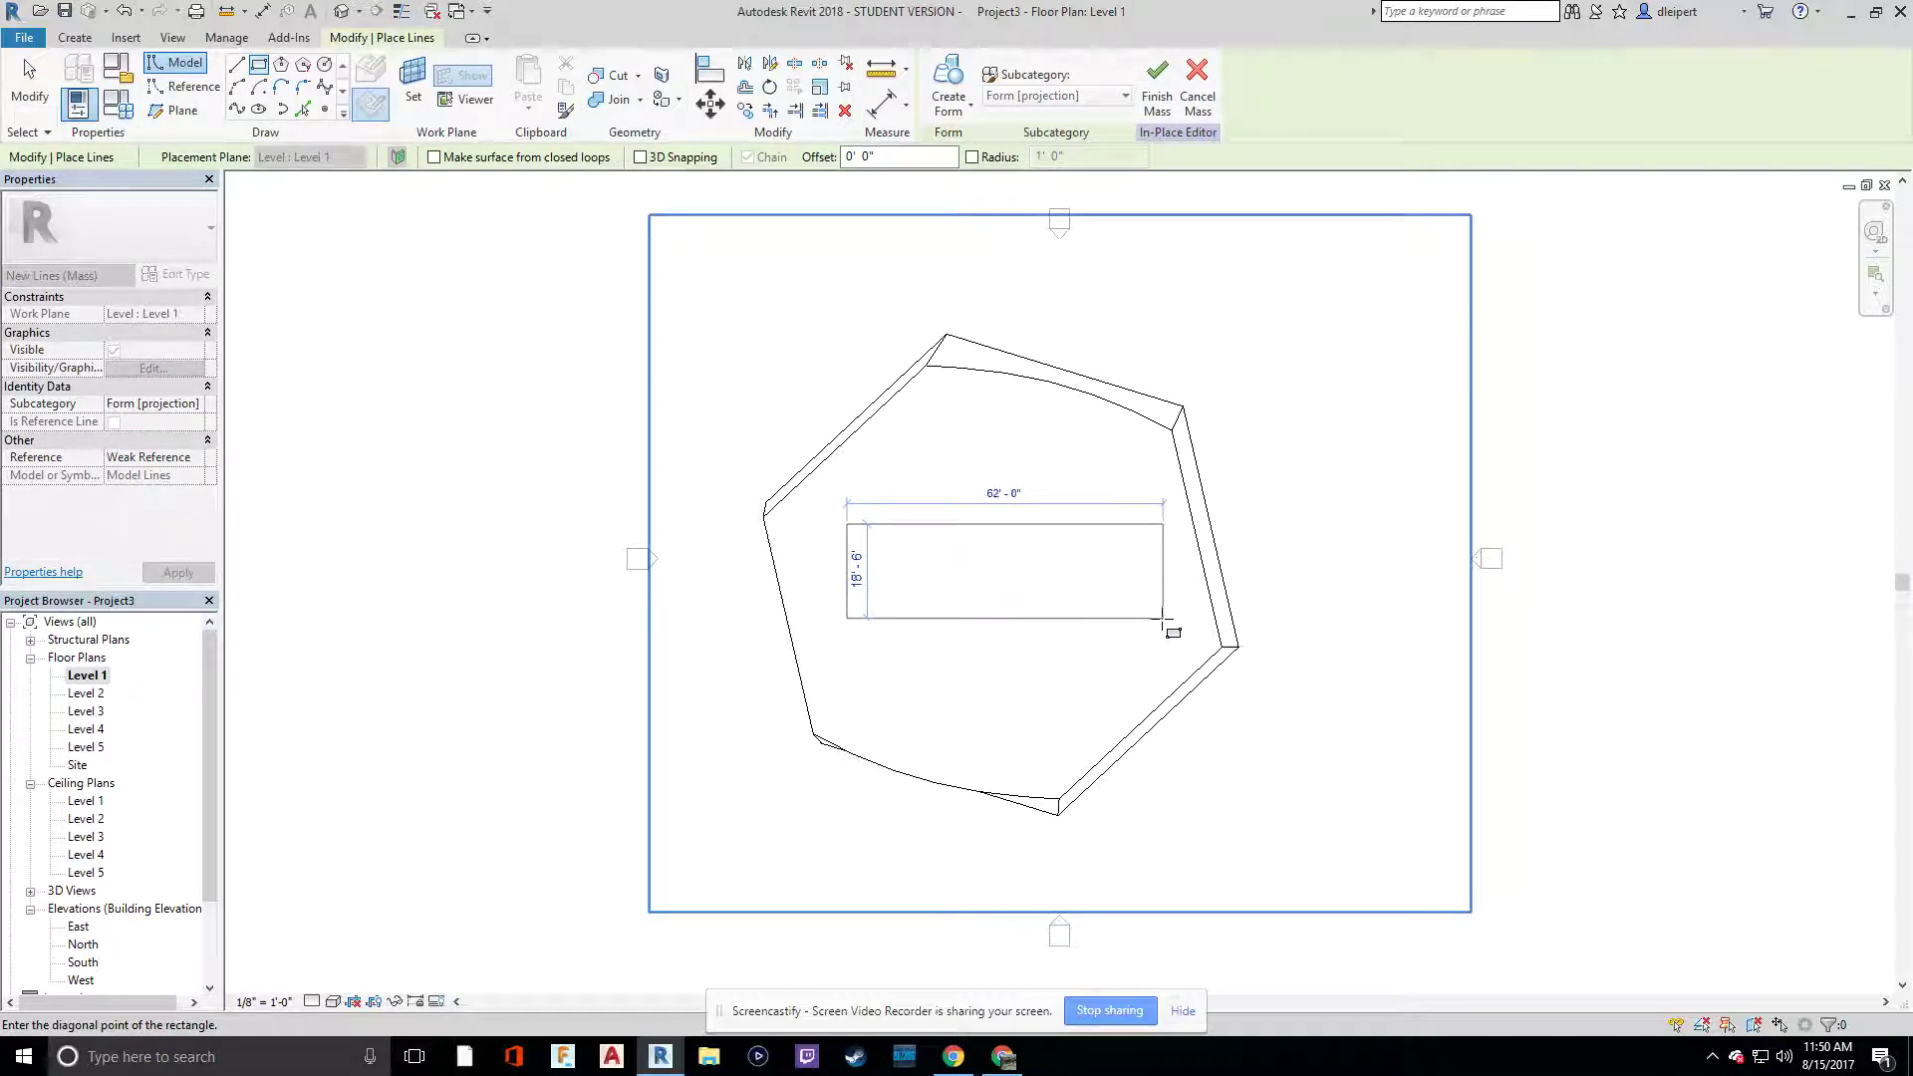
pyautogui.press('Escape')
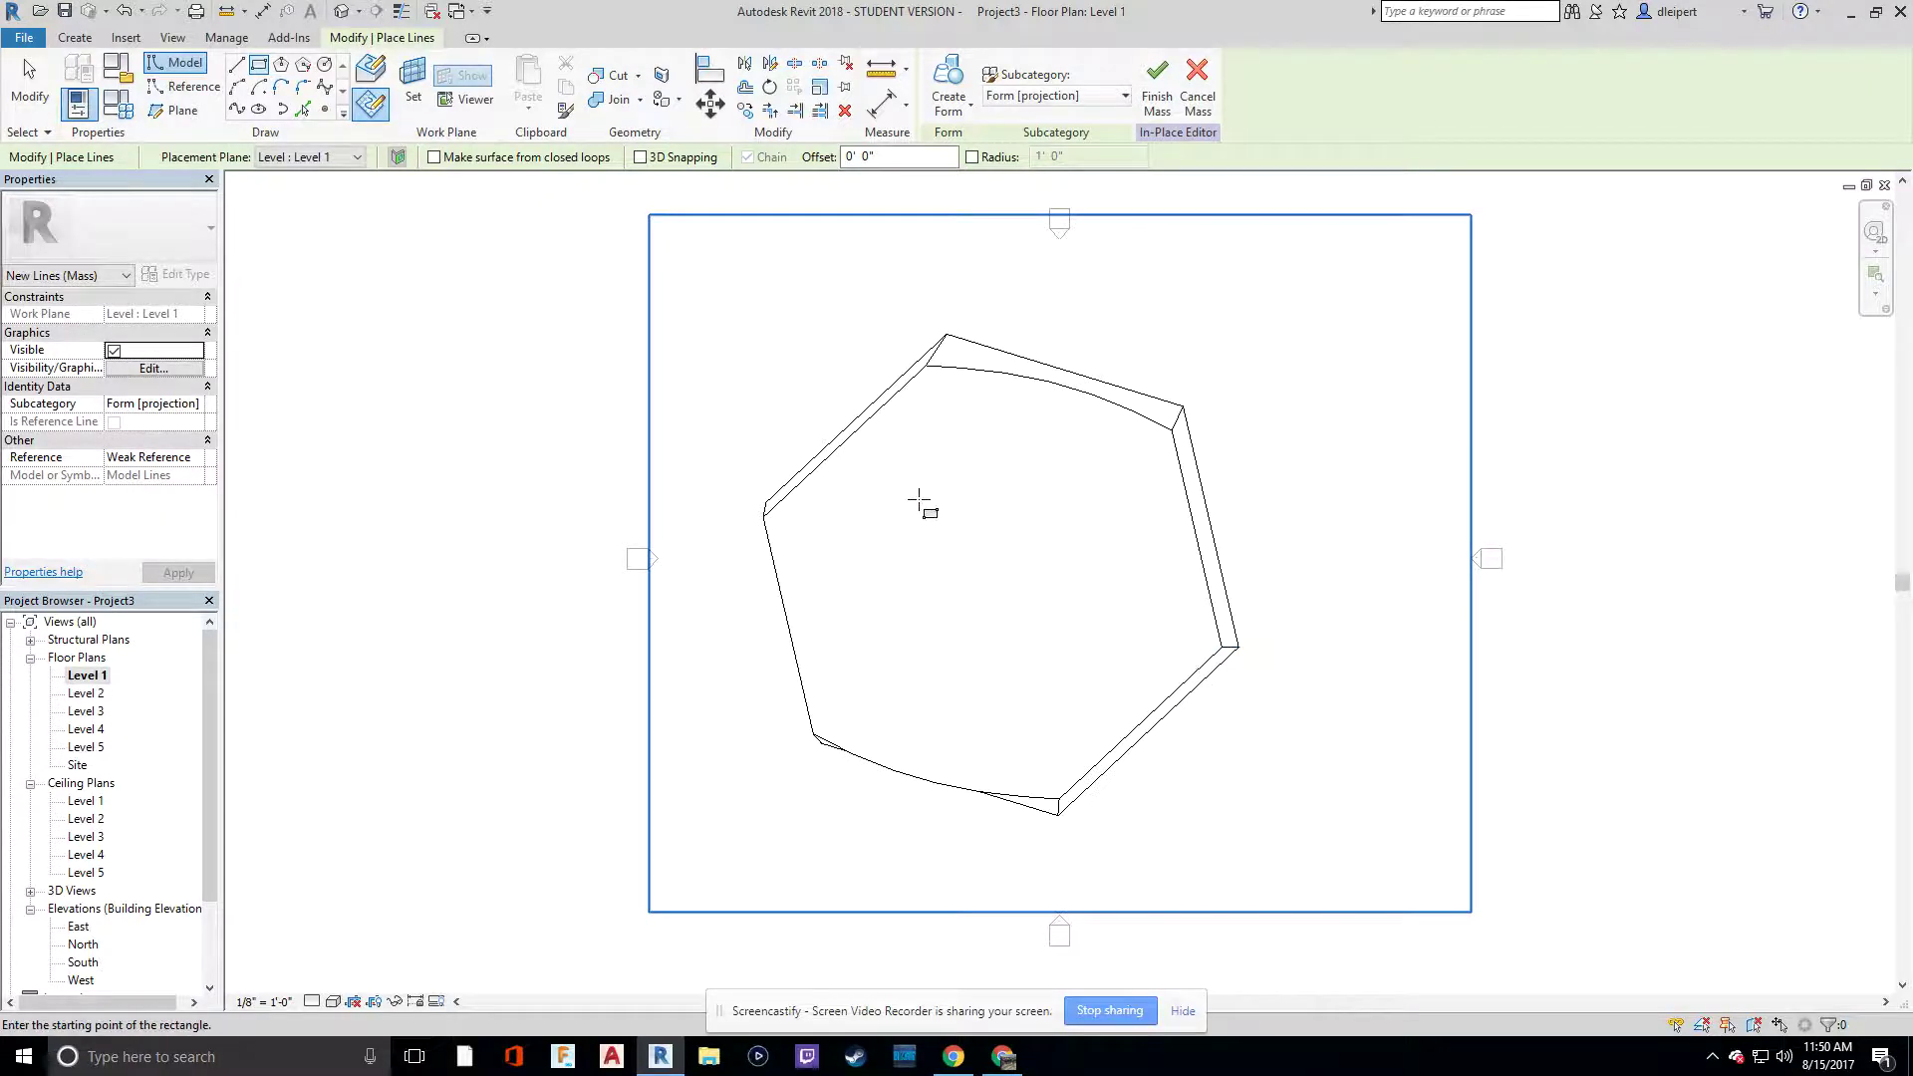
pyautogui.click(325, 67)
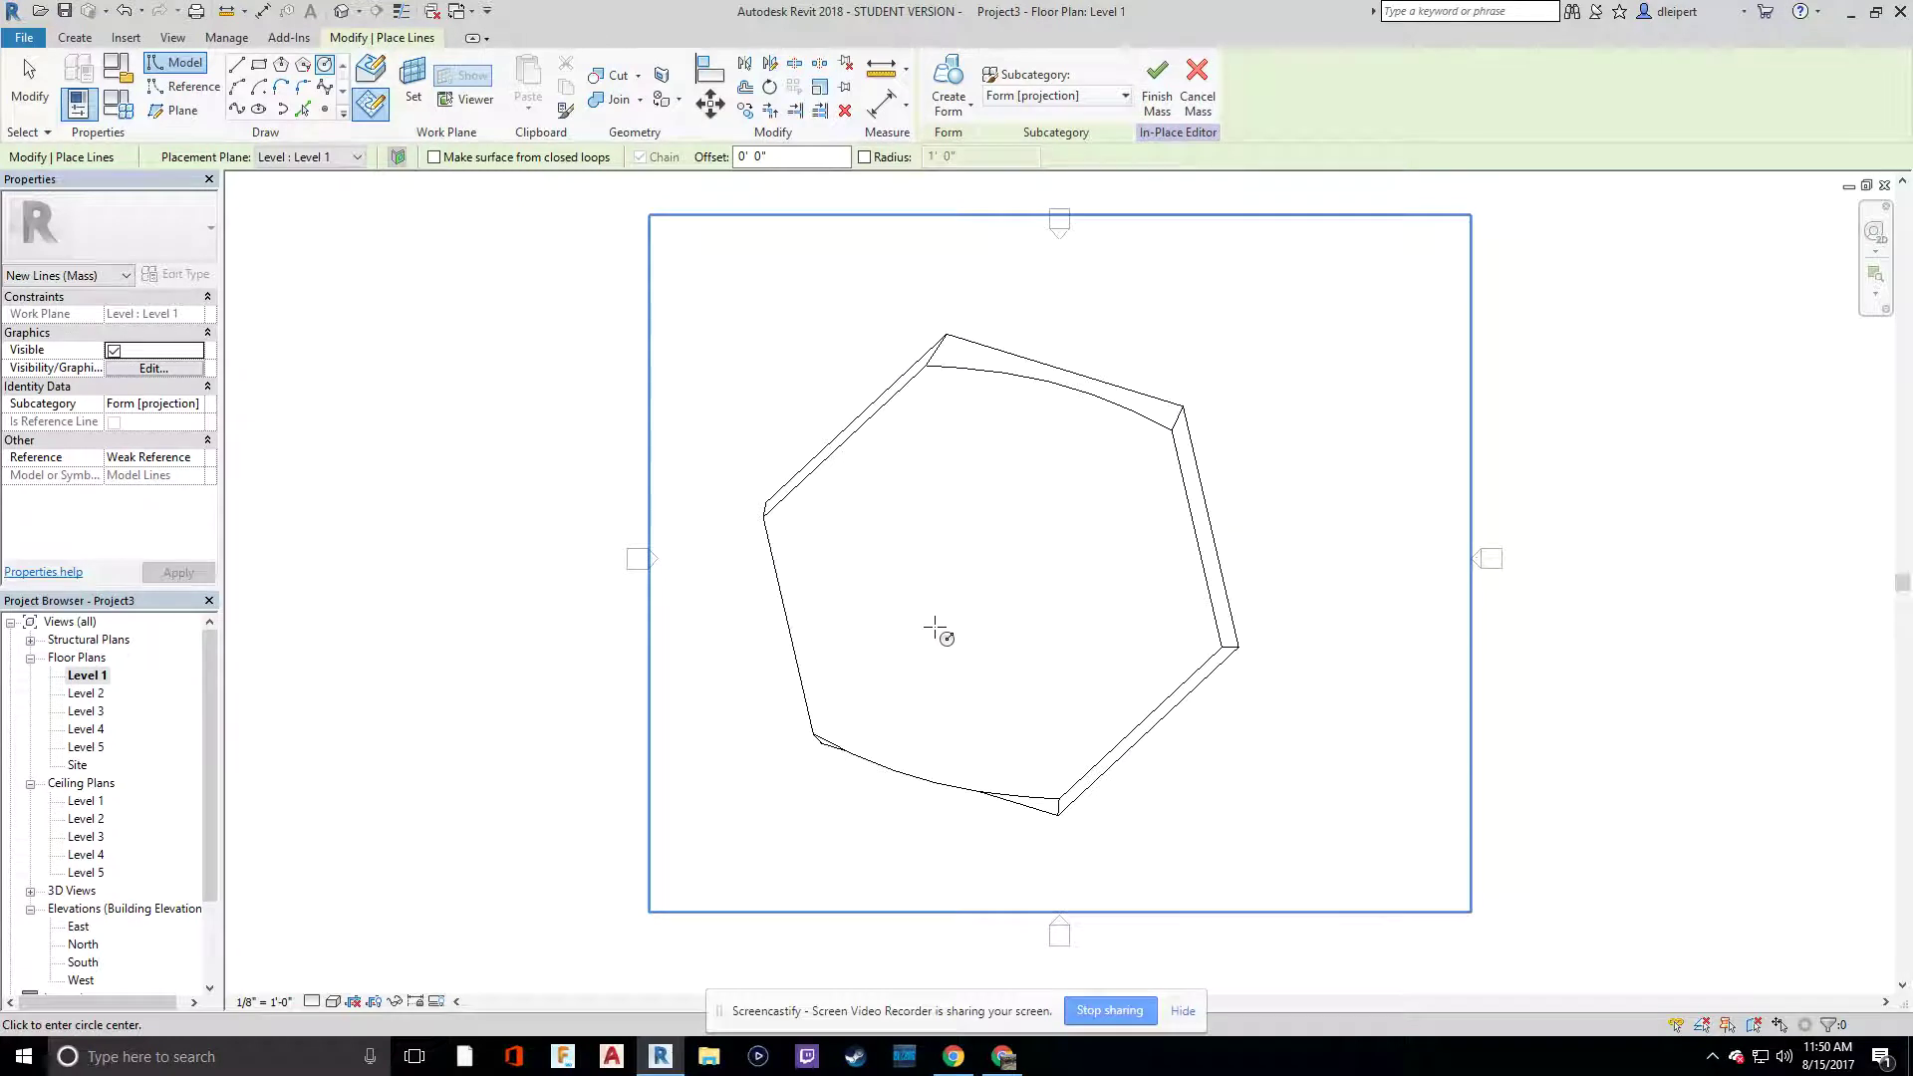
pyautogui.click(348, 11)
pyautogui.keyDown('shift'); pyautogui.moveTo(976, 709); pyautogui.dragTo(946, 891, button='middle'); pyautogui.keyUp('shift')
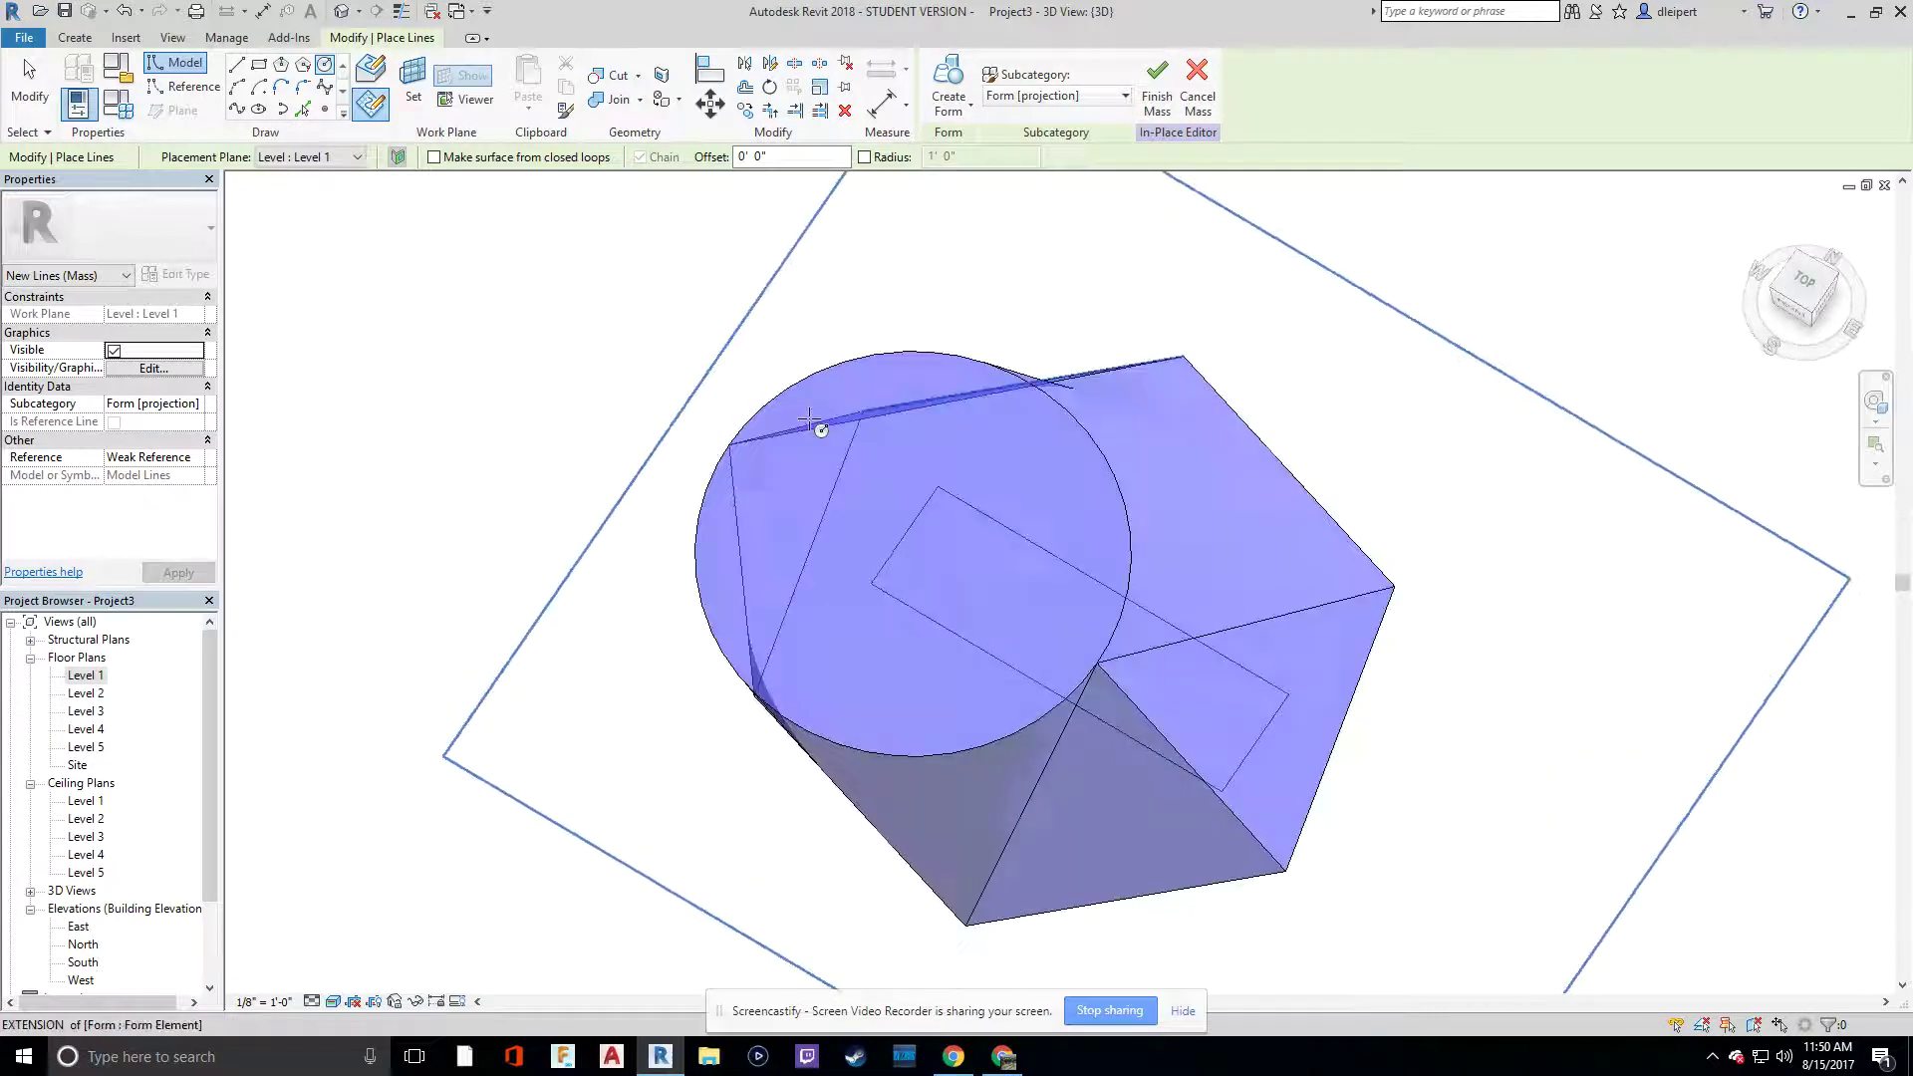
pyautogui.click(357, 156)
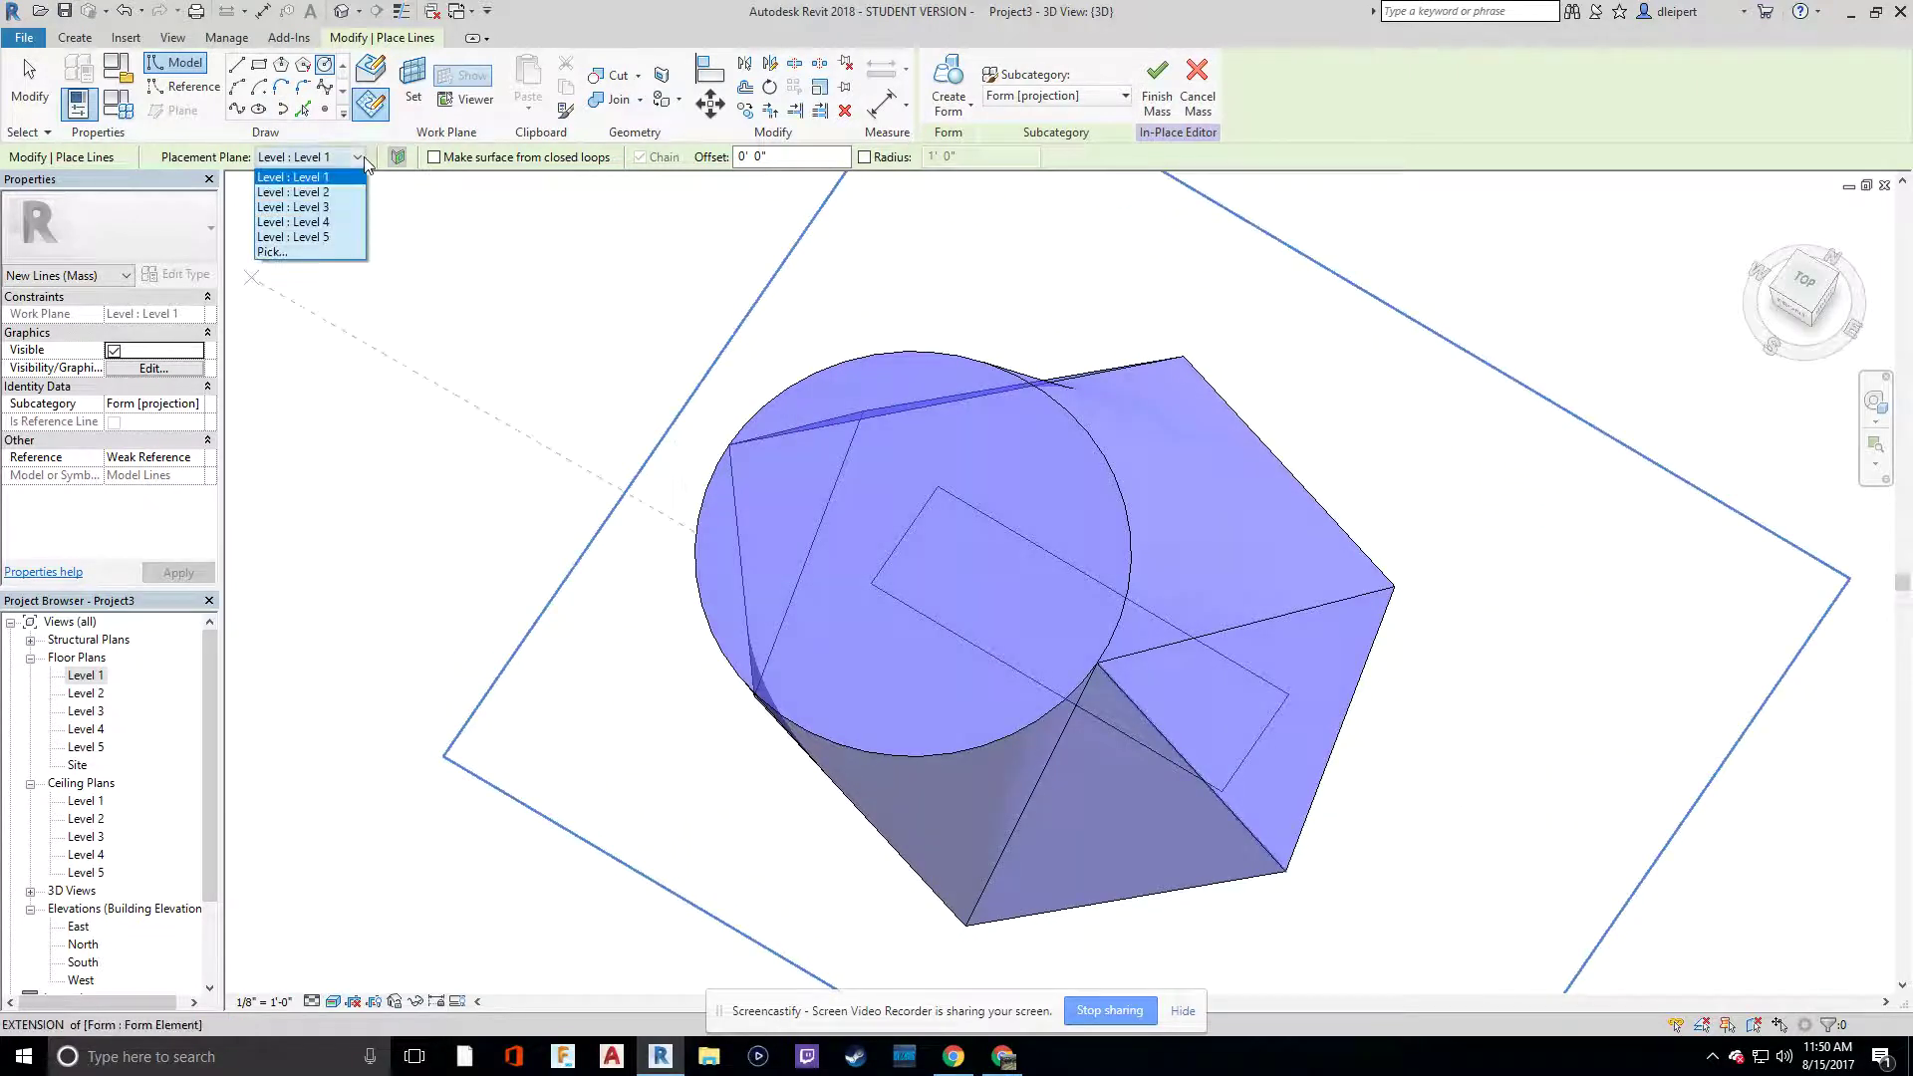
pyautogui.click(326, 243)
# Step: From the TOP view, draw a 21'-0" radius circle centred over the mass top
pyautogui.keyDown('shift'); pyautogui.moveTo(939, 598); pyautogui.dragTo(1349, 538, button='middle'); pyautogui.keyUp('shift')
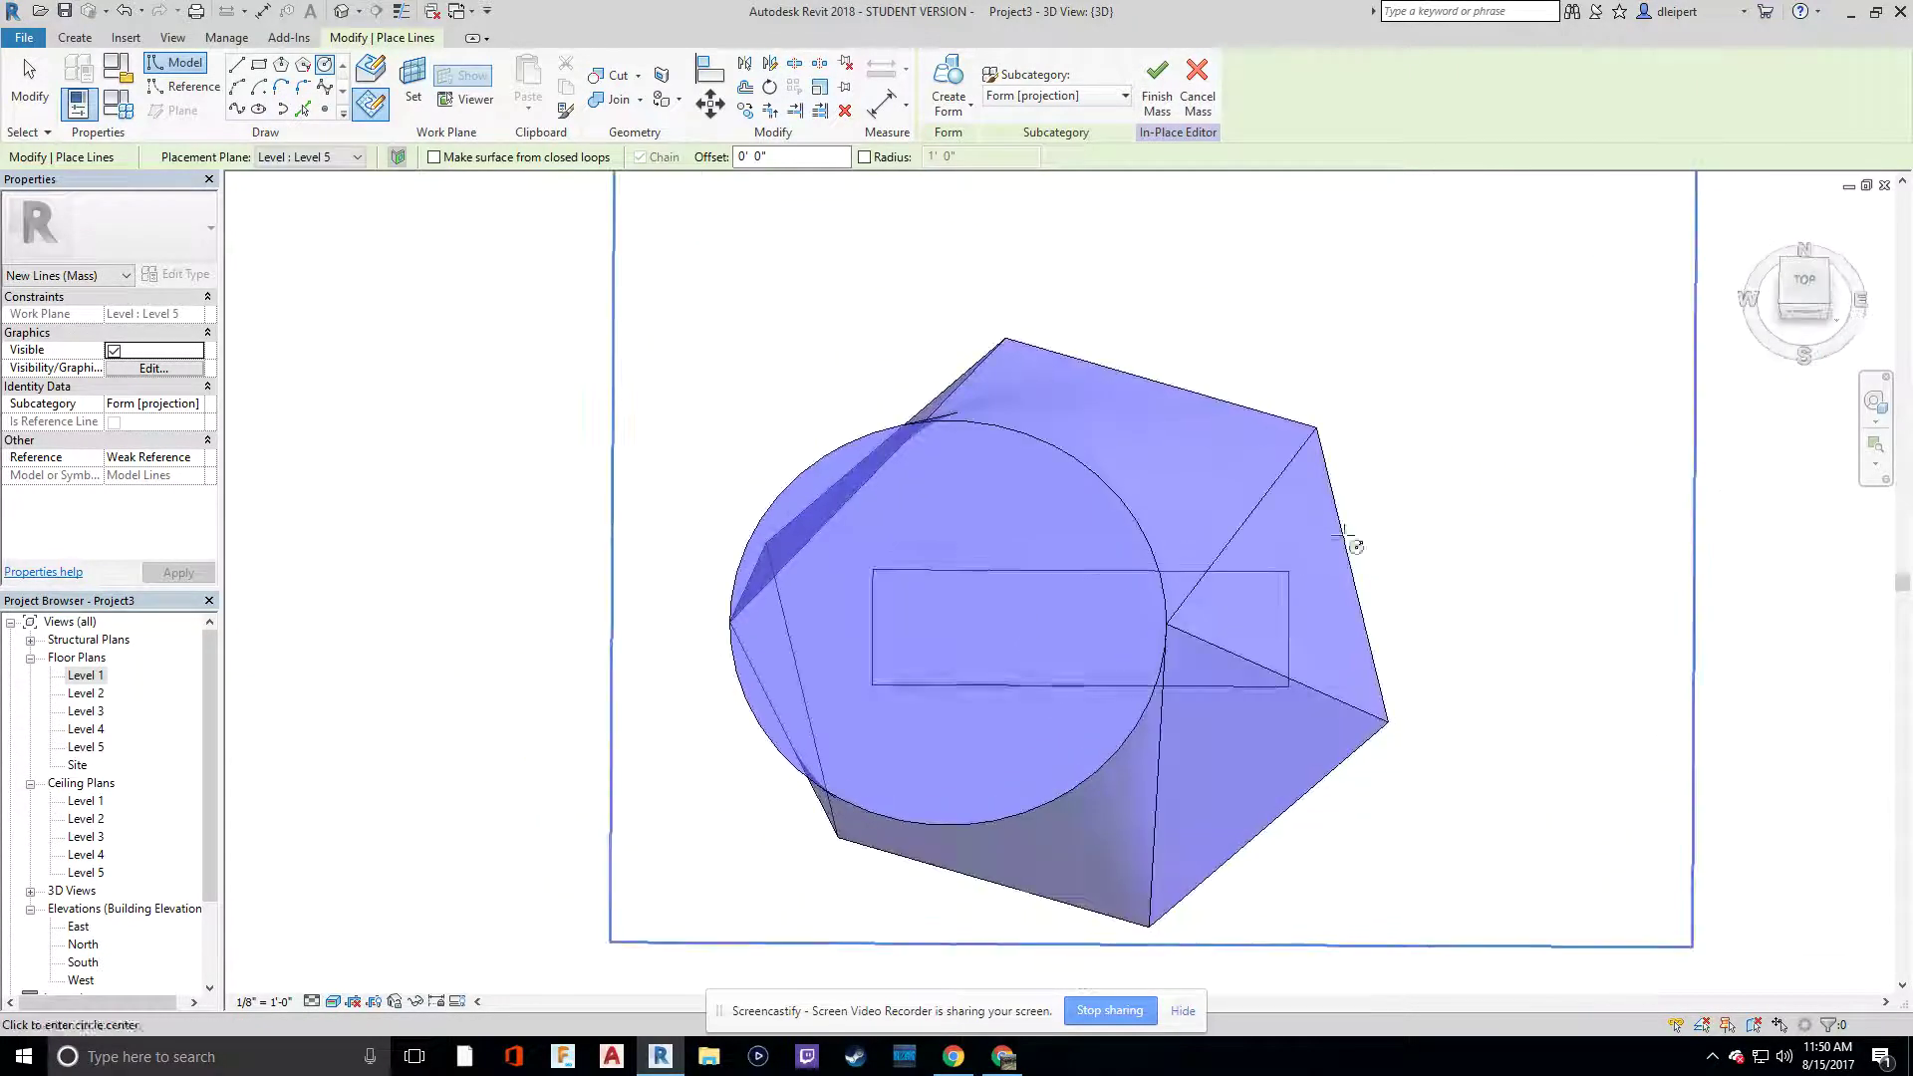
pyautogui.click(1805, 284)
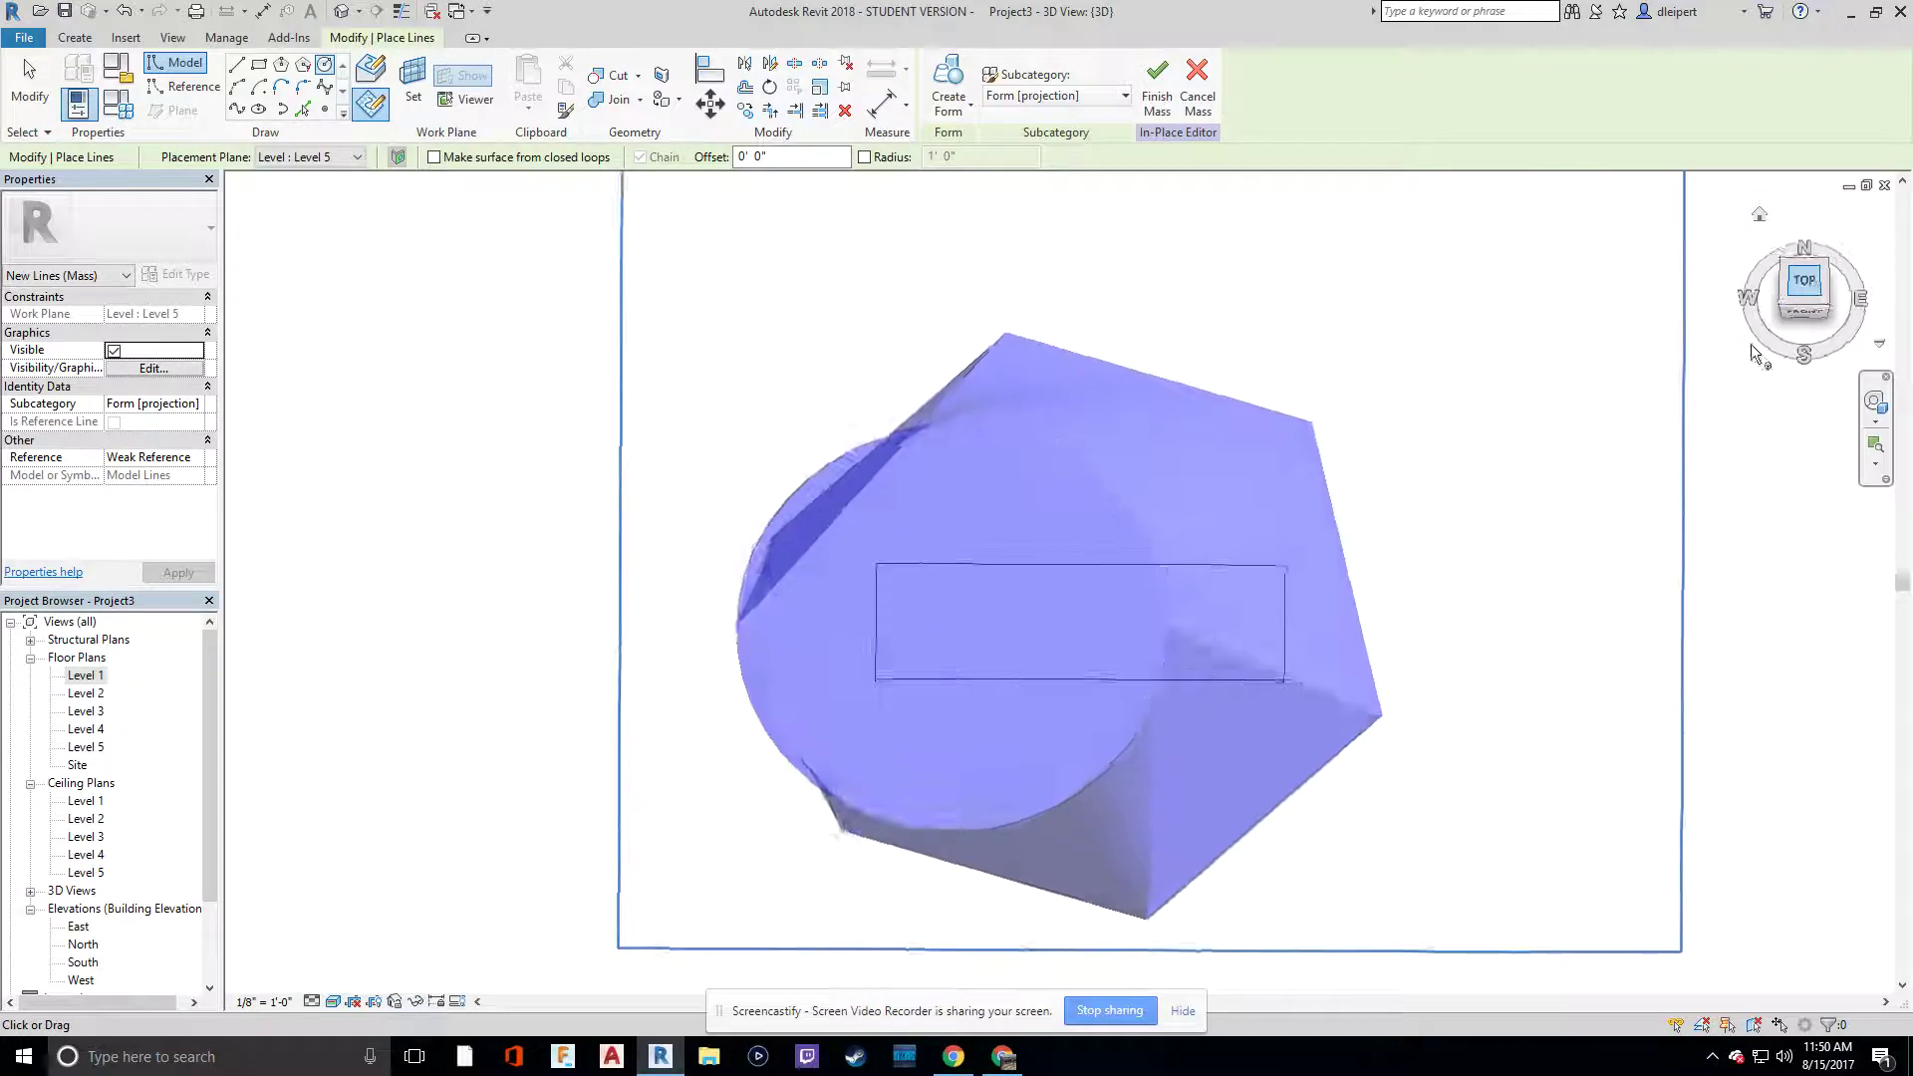
pyautogui.click(936, 677)
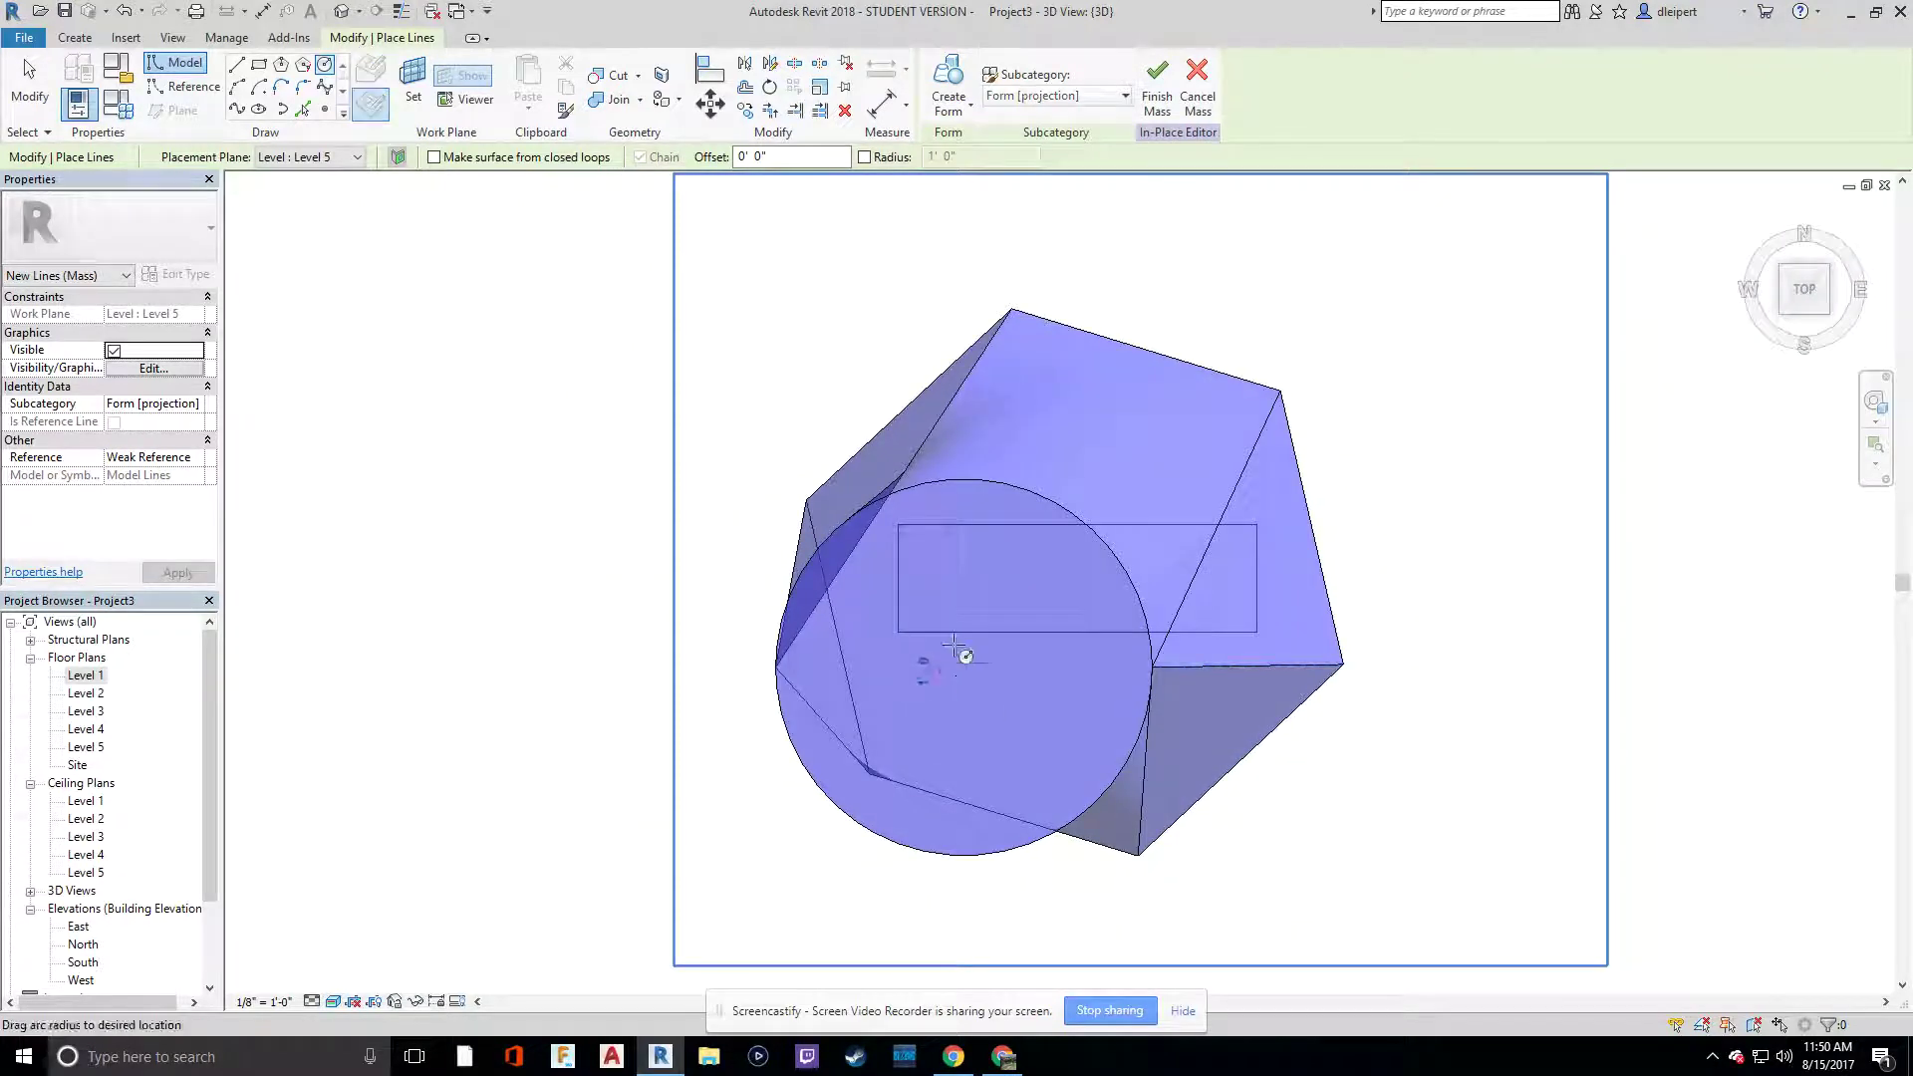
pyautogui.click(1056, 665)
pyautogui.keyDown('shift'); pyautogui.moveTo(1067, 768); pyautogui.dragTo(1106, 320, button='middle'); pyautogui.keyUp('shift')
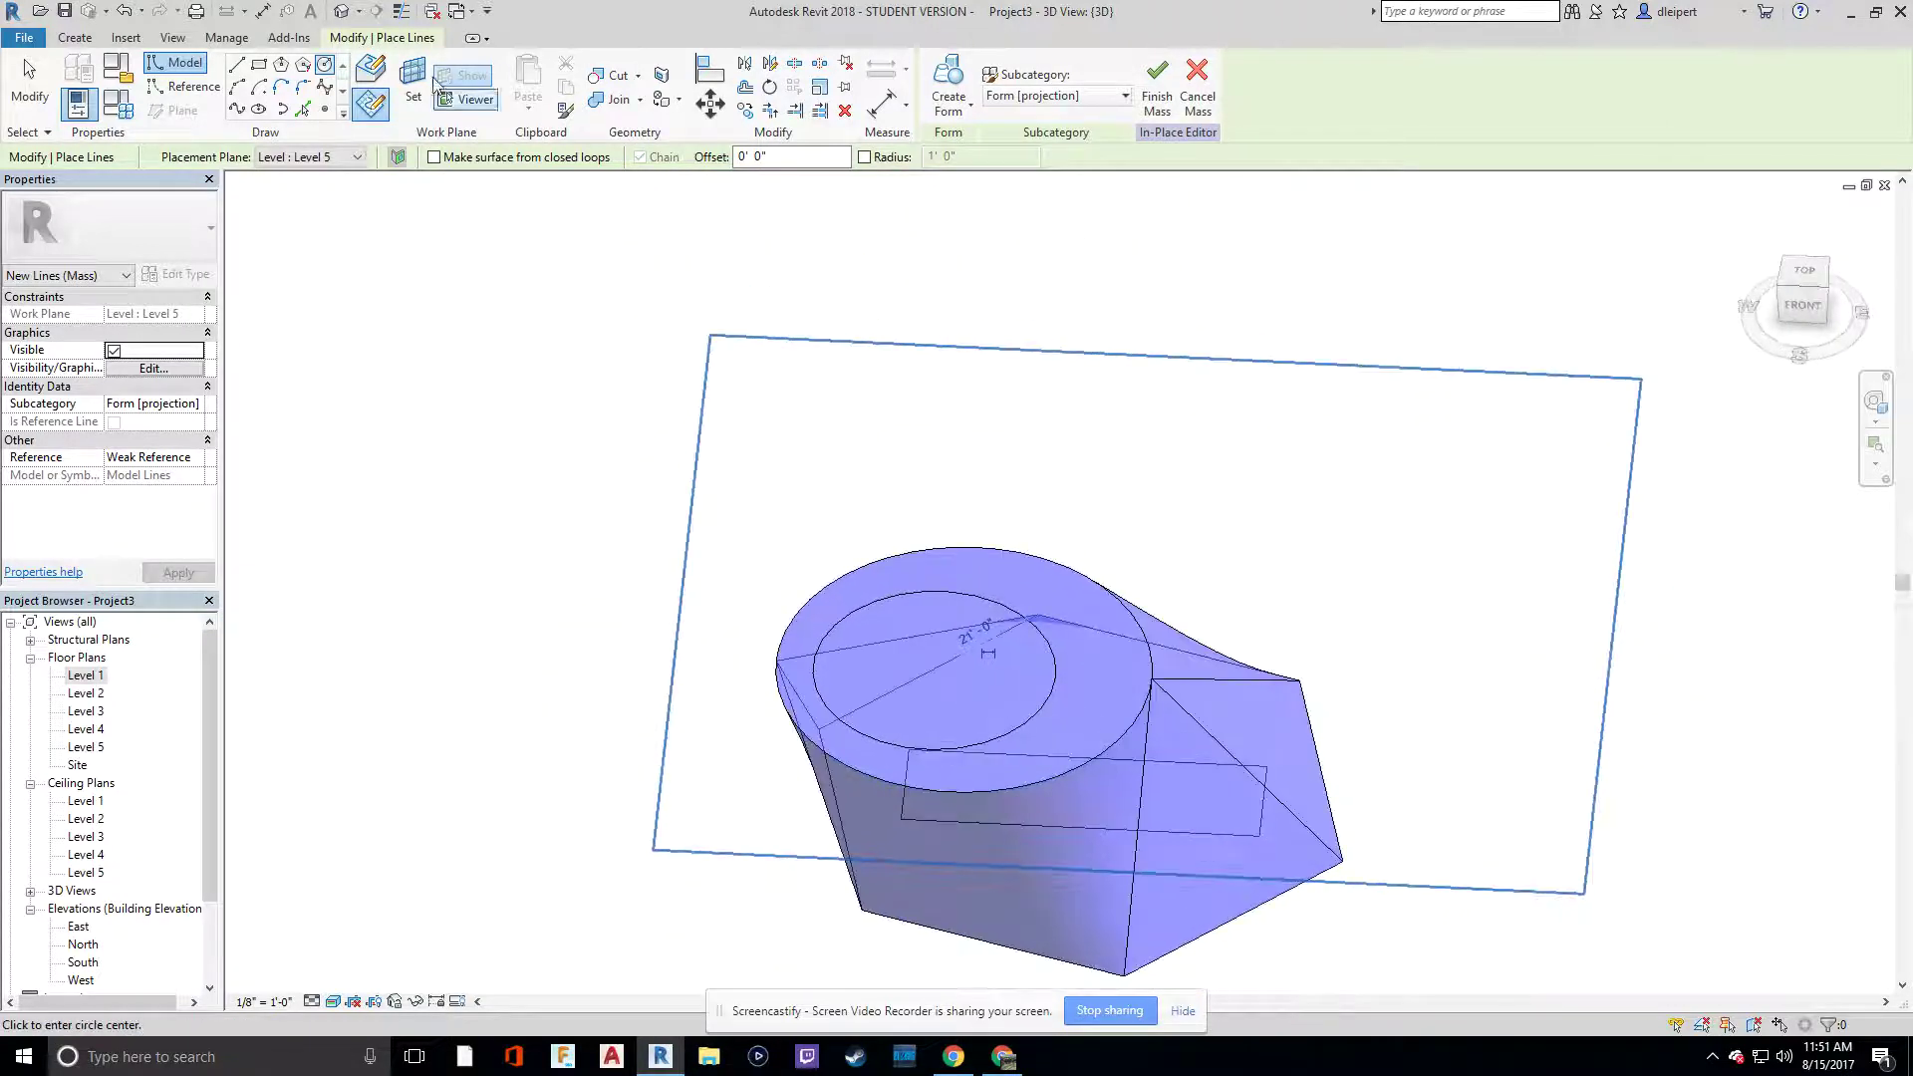
# Step: Make a void form from the top circle and lower rectangle to cut the atrium, then finish the mass
pyautogui.press('Escape')
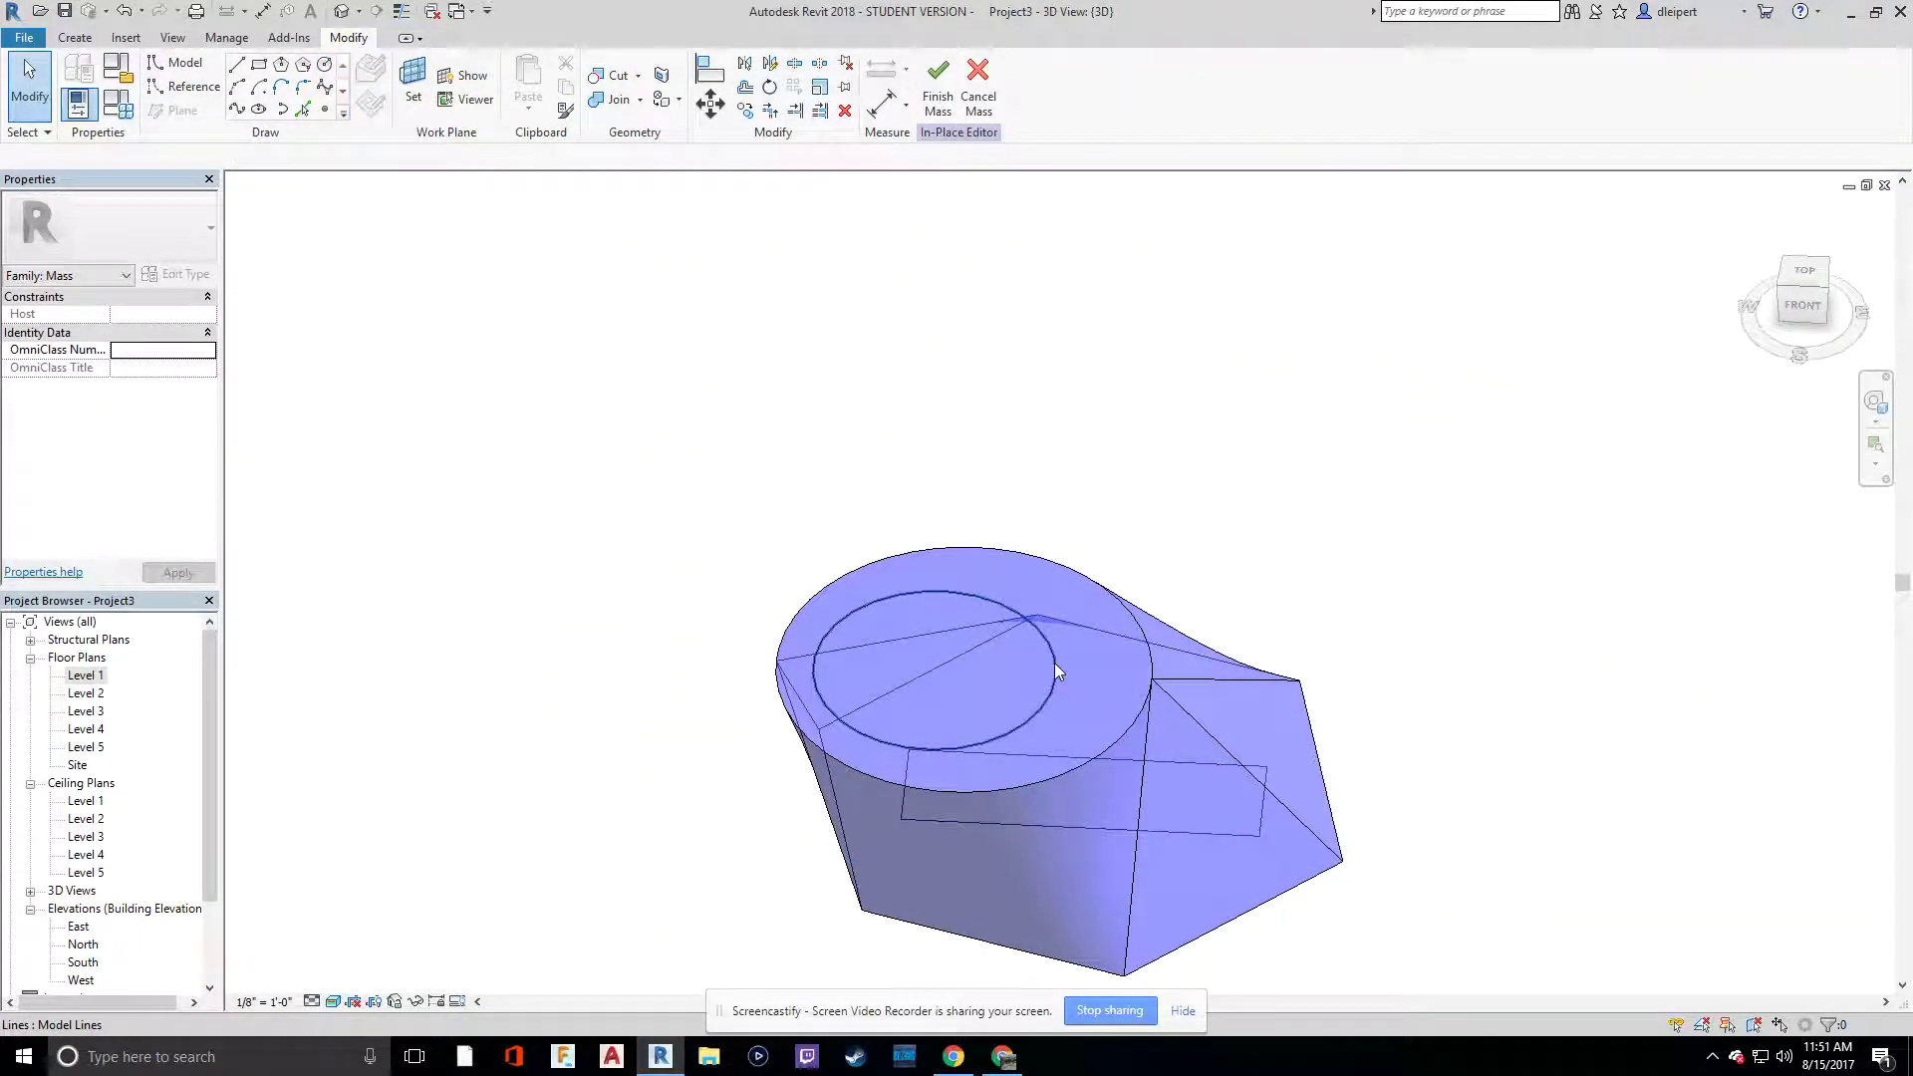
pyautogui.click(1056, 663)
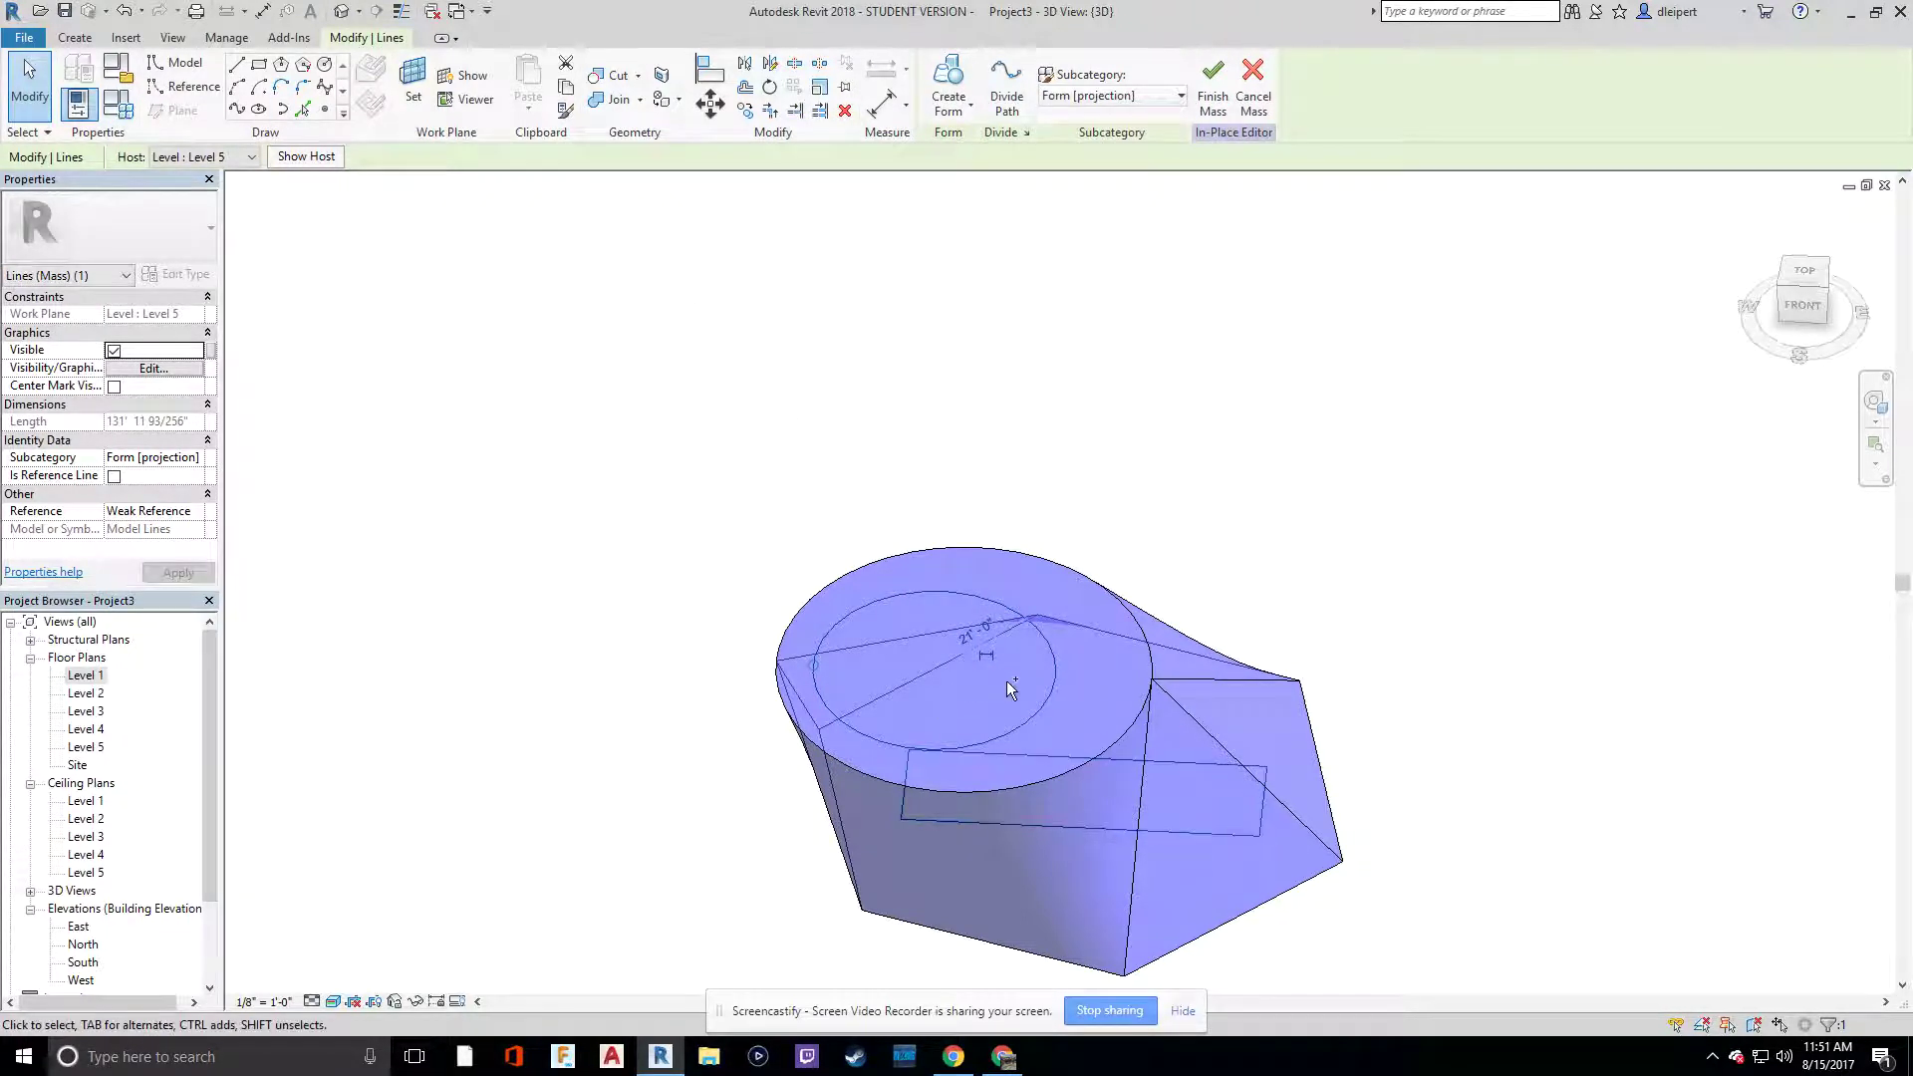
pyautogui.keyDown('ctrl'); pyautogui.click(1247, 832); pyautogui.keyUp('ctrl')
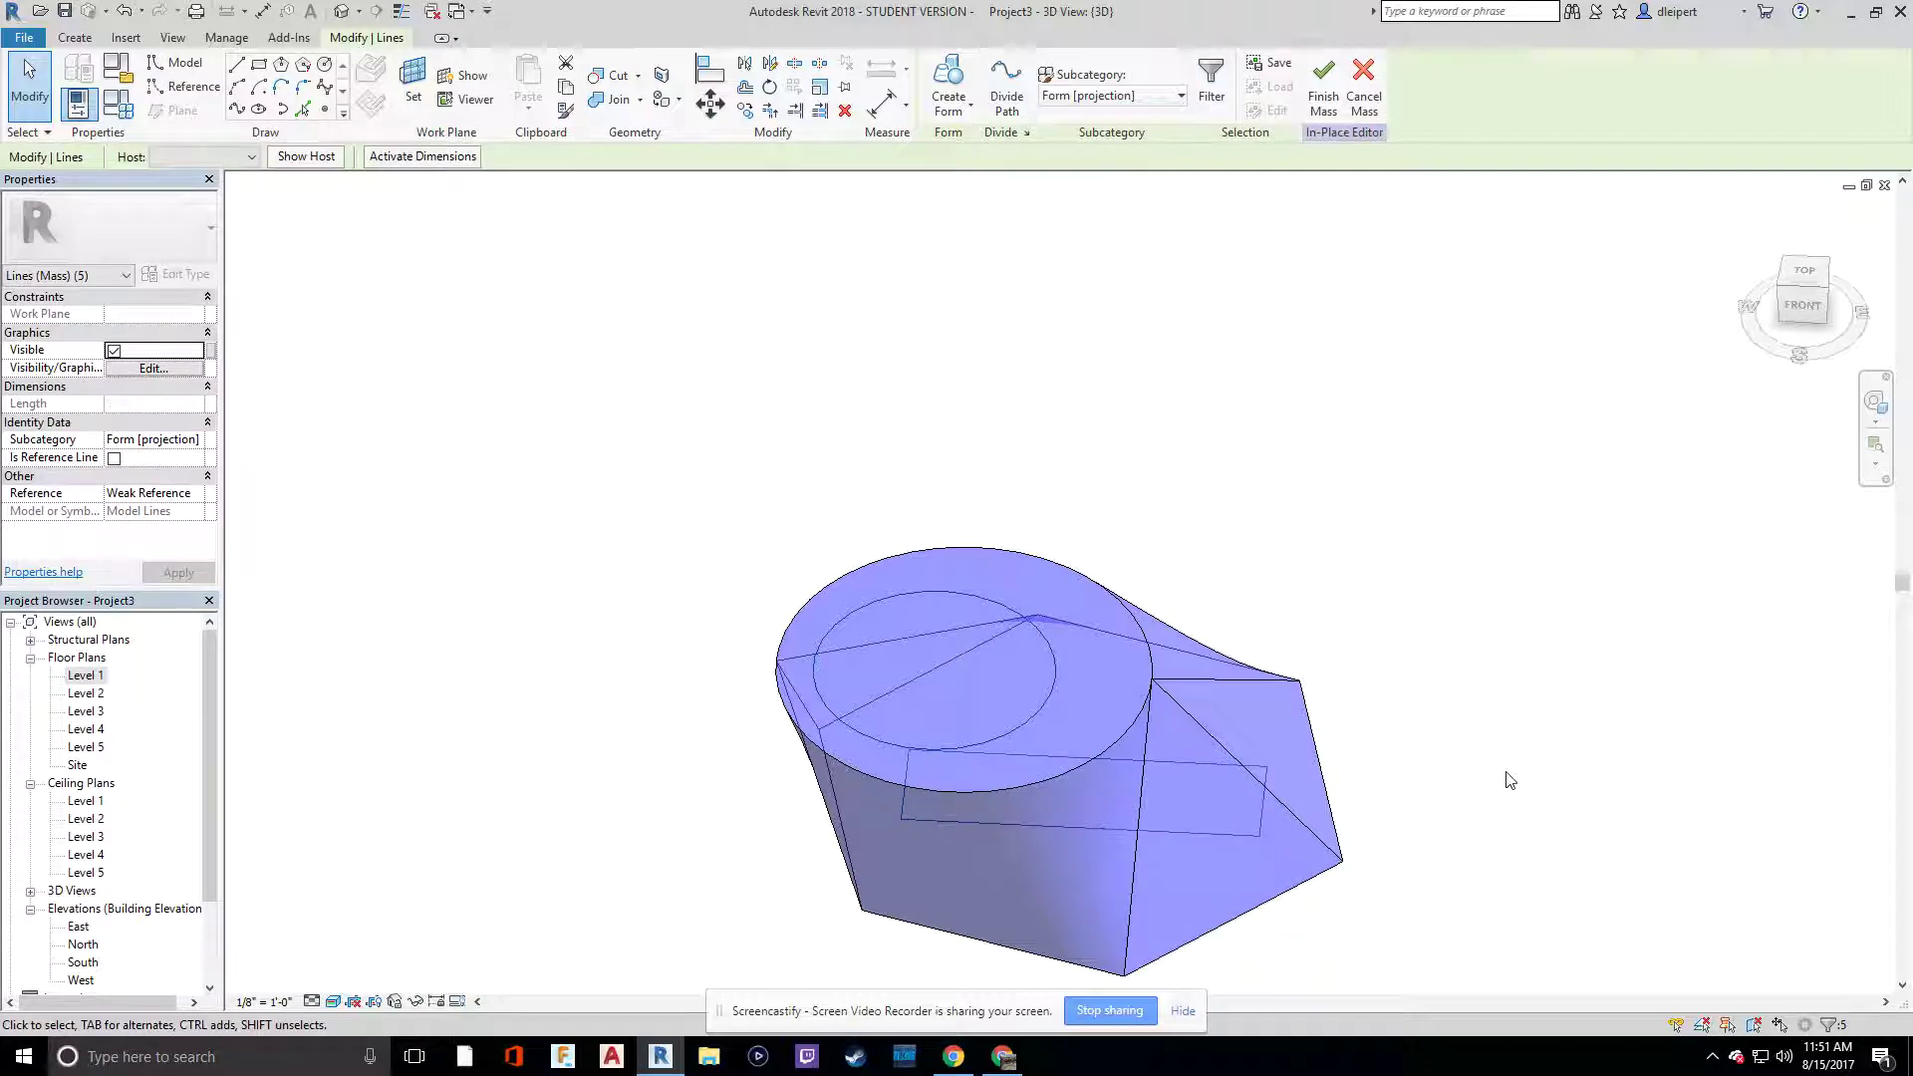
pyautogui.click(970, 120)
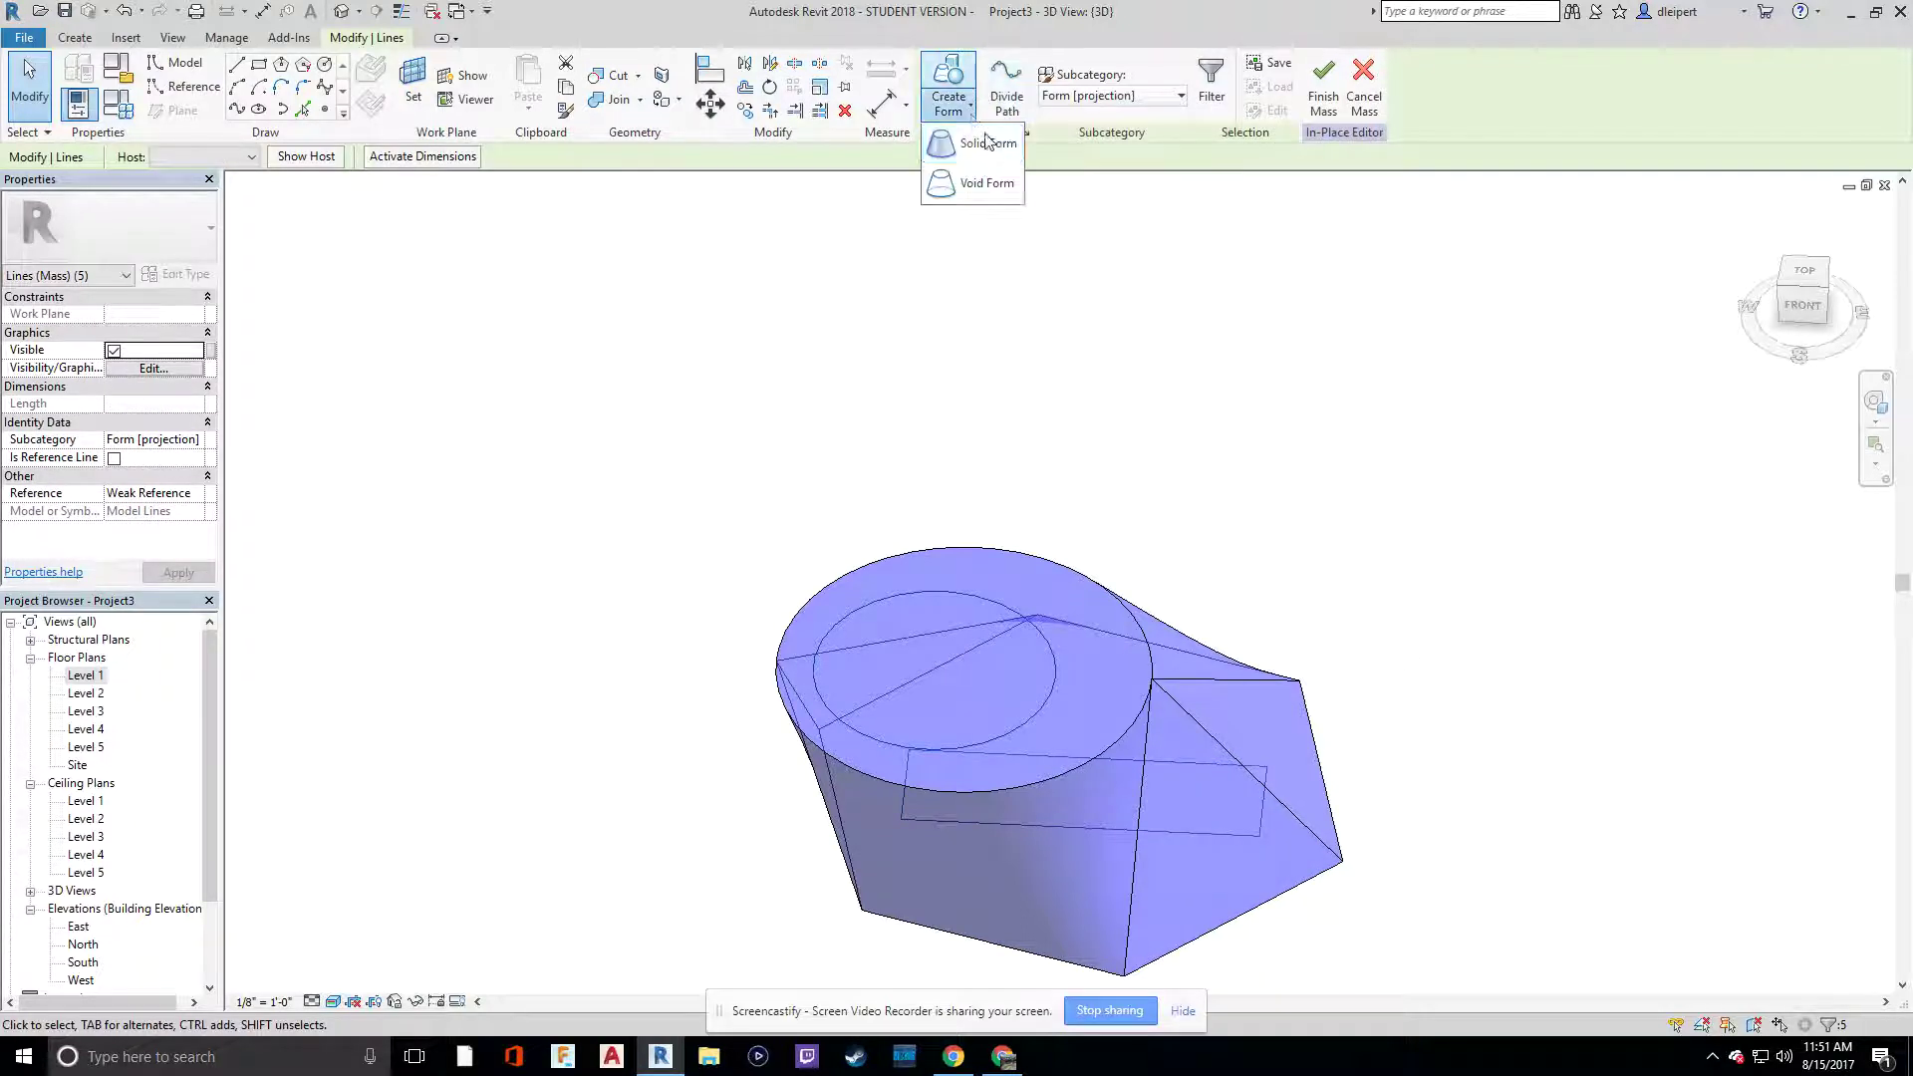
pyautogui.click(991, 184)
pyautogui.click(1372, 705)
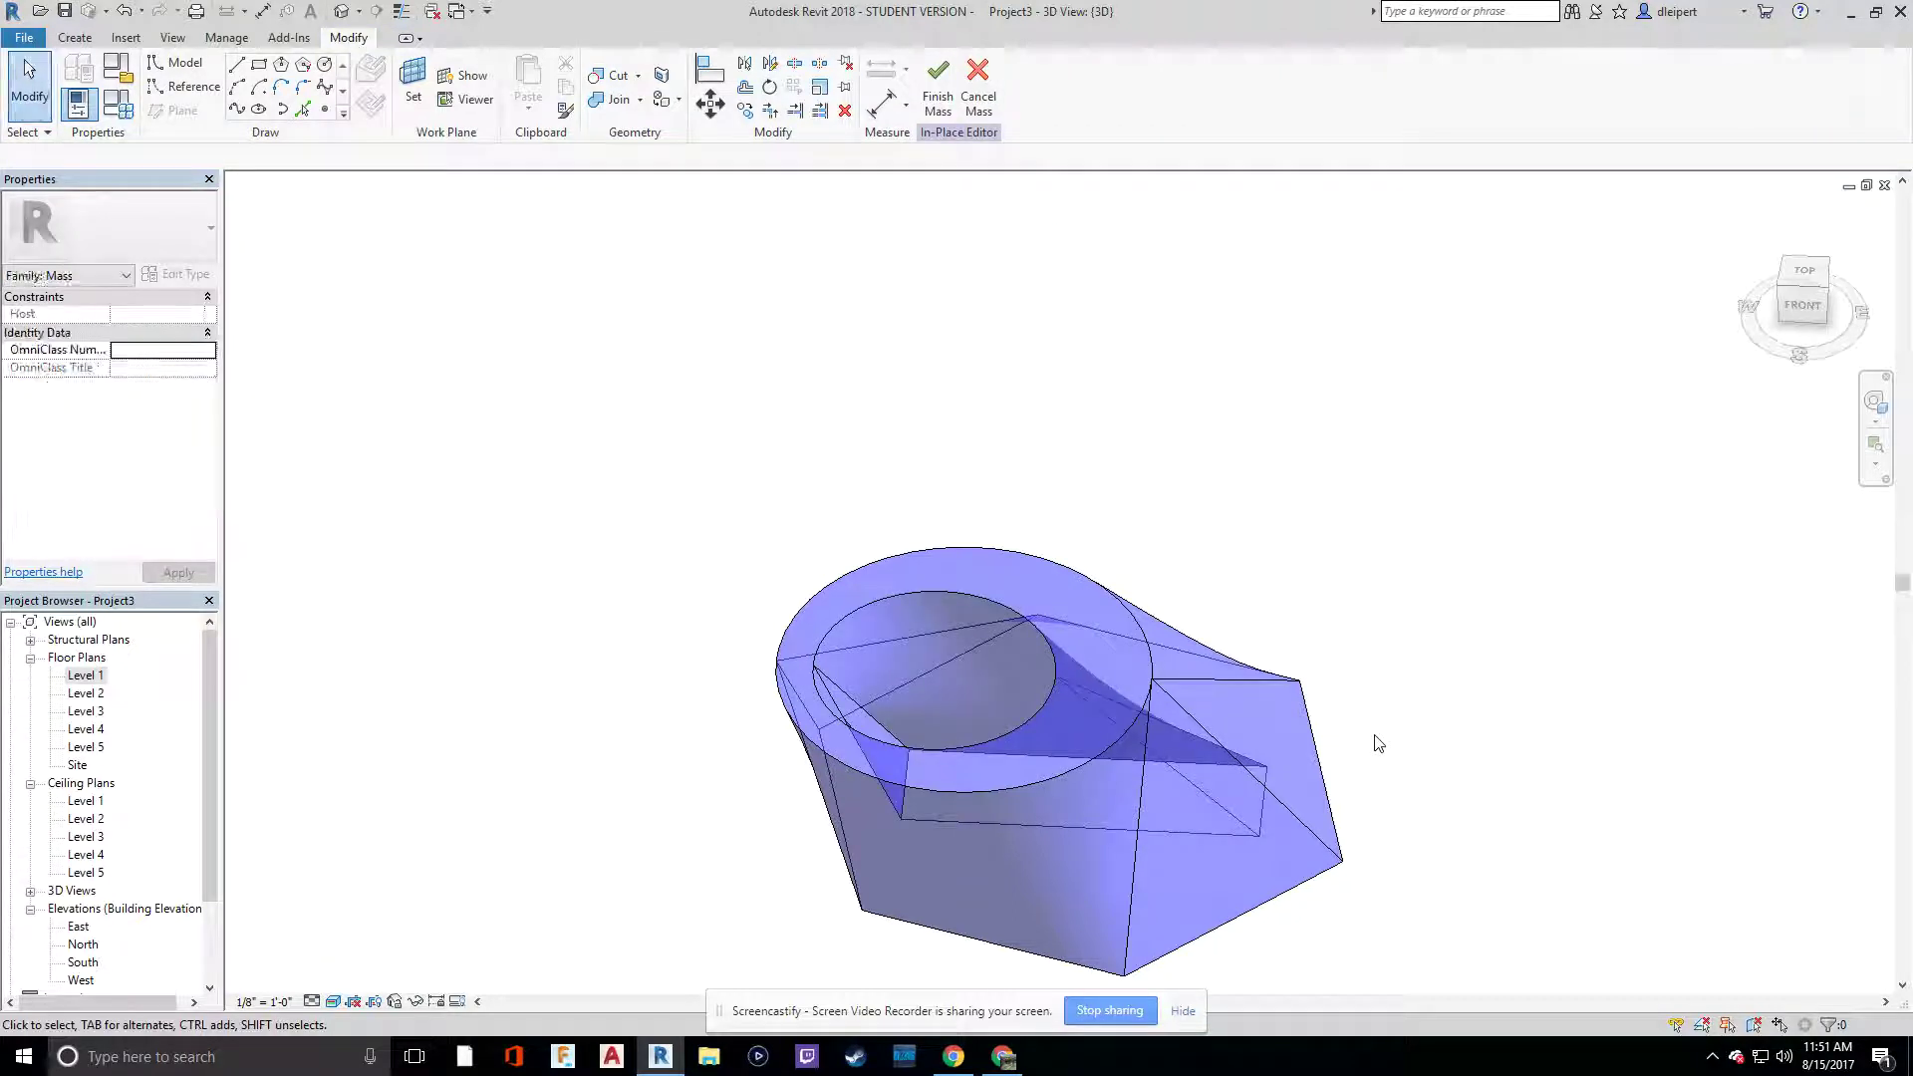
pyautogui.keyDown('shift'); pyautogui.moveTo(1376, 743); pyautogui.dragTo(1301, 546, button='middle'); pyautogui.keyUp('shift')
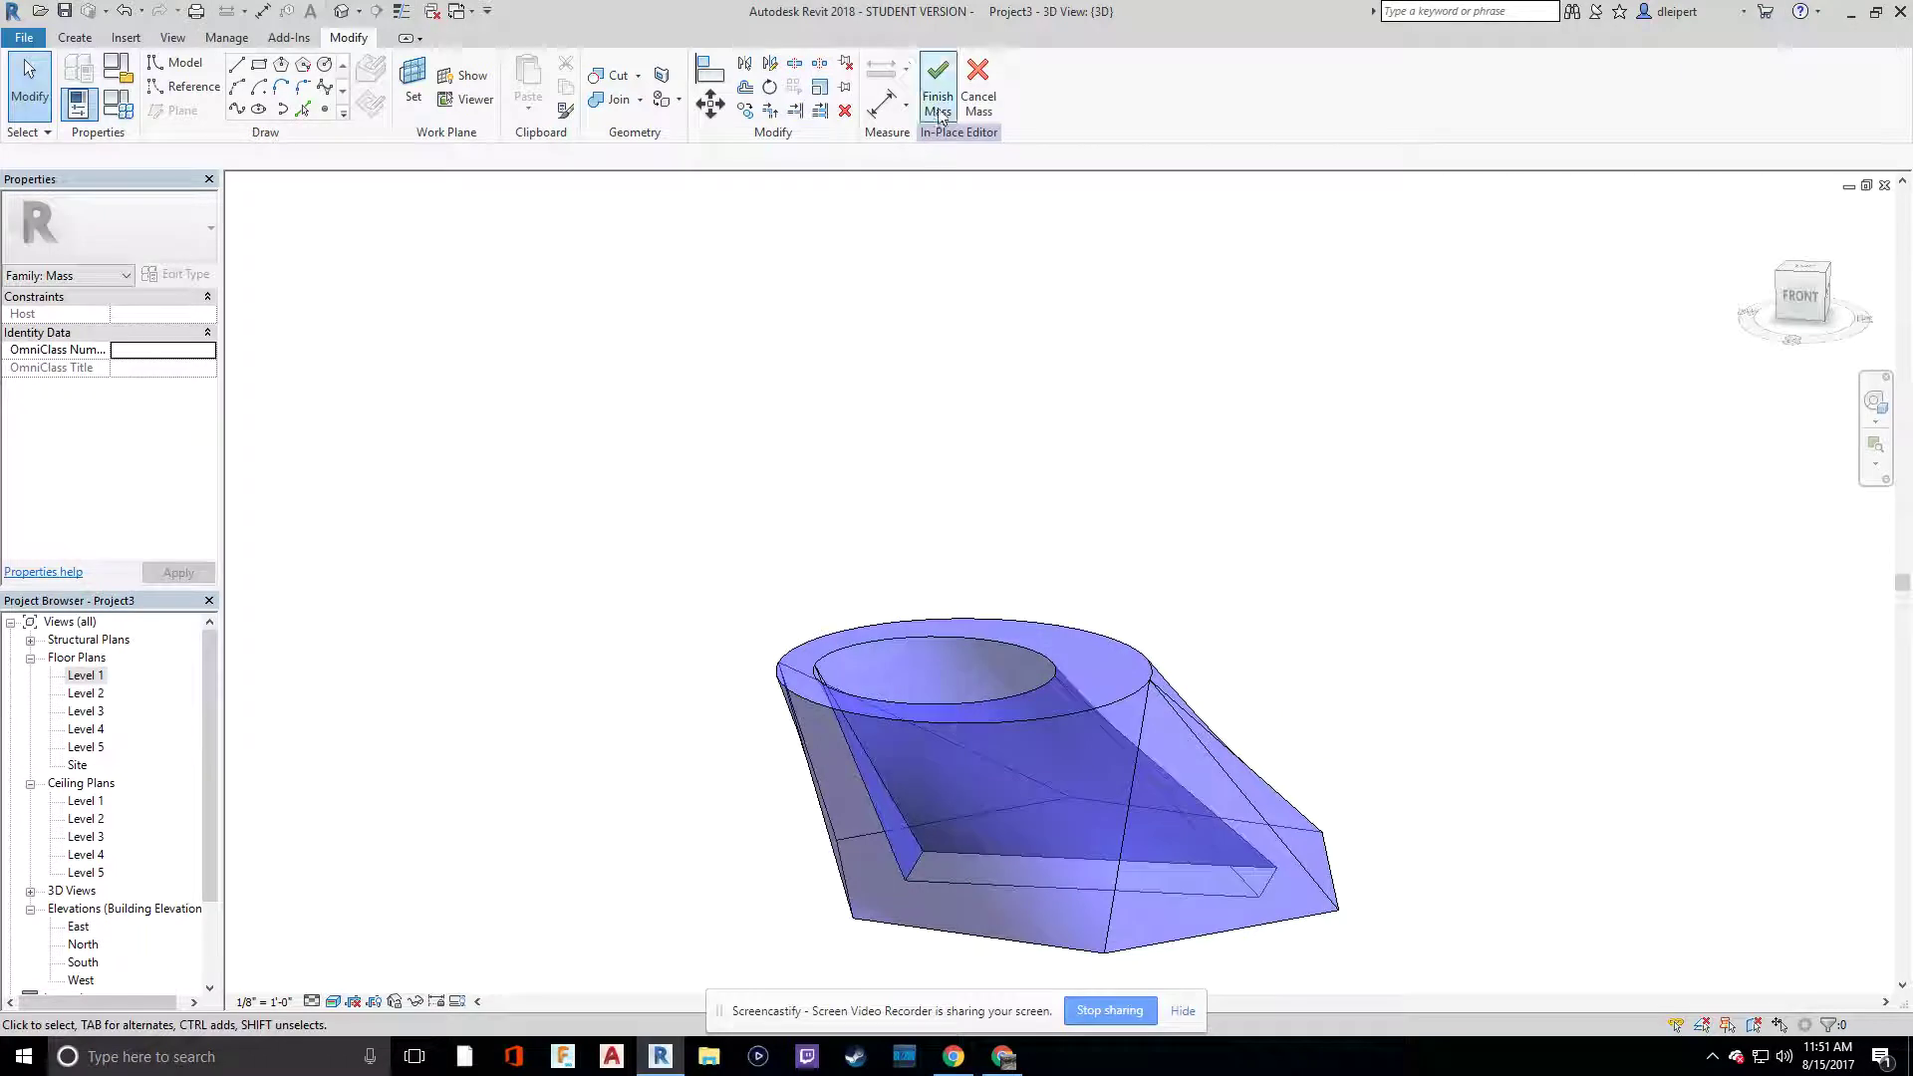
pyautogui.click(939, 80)
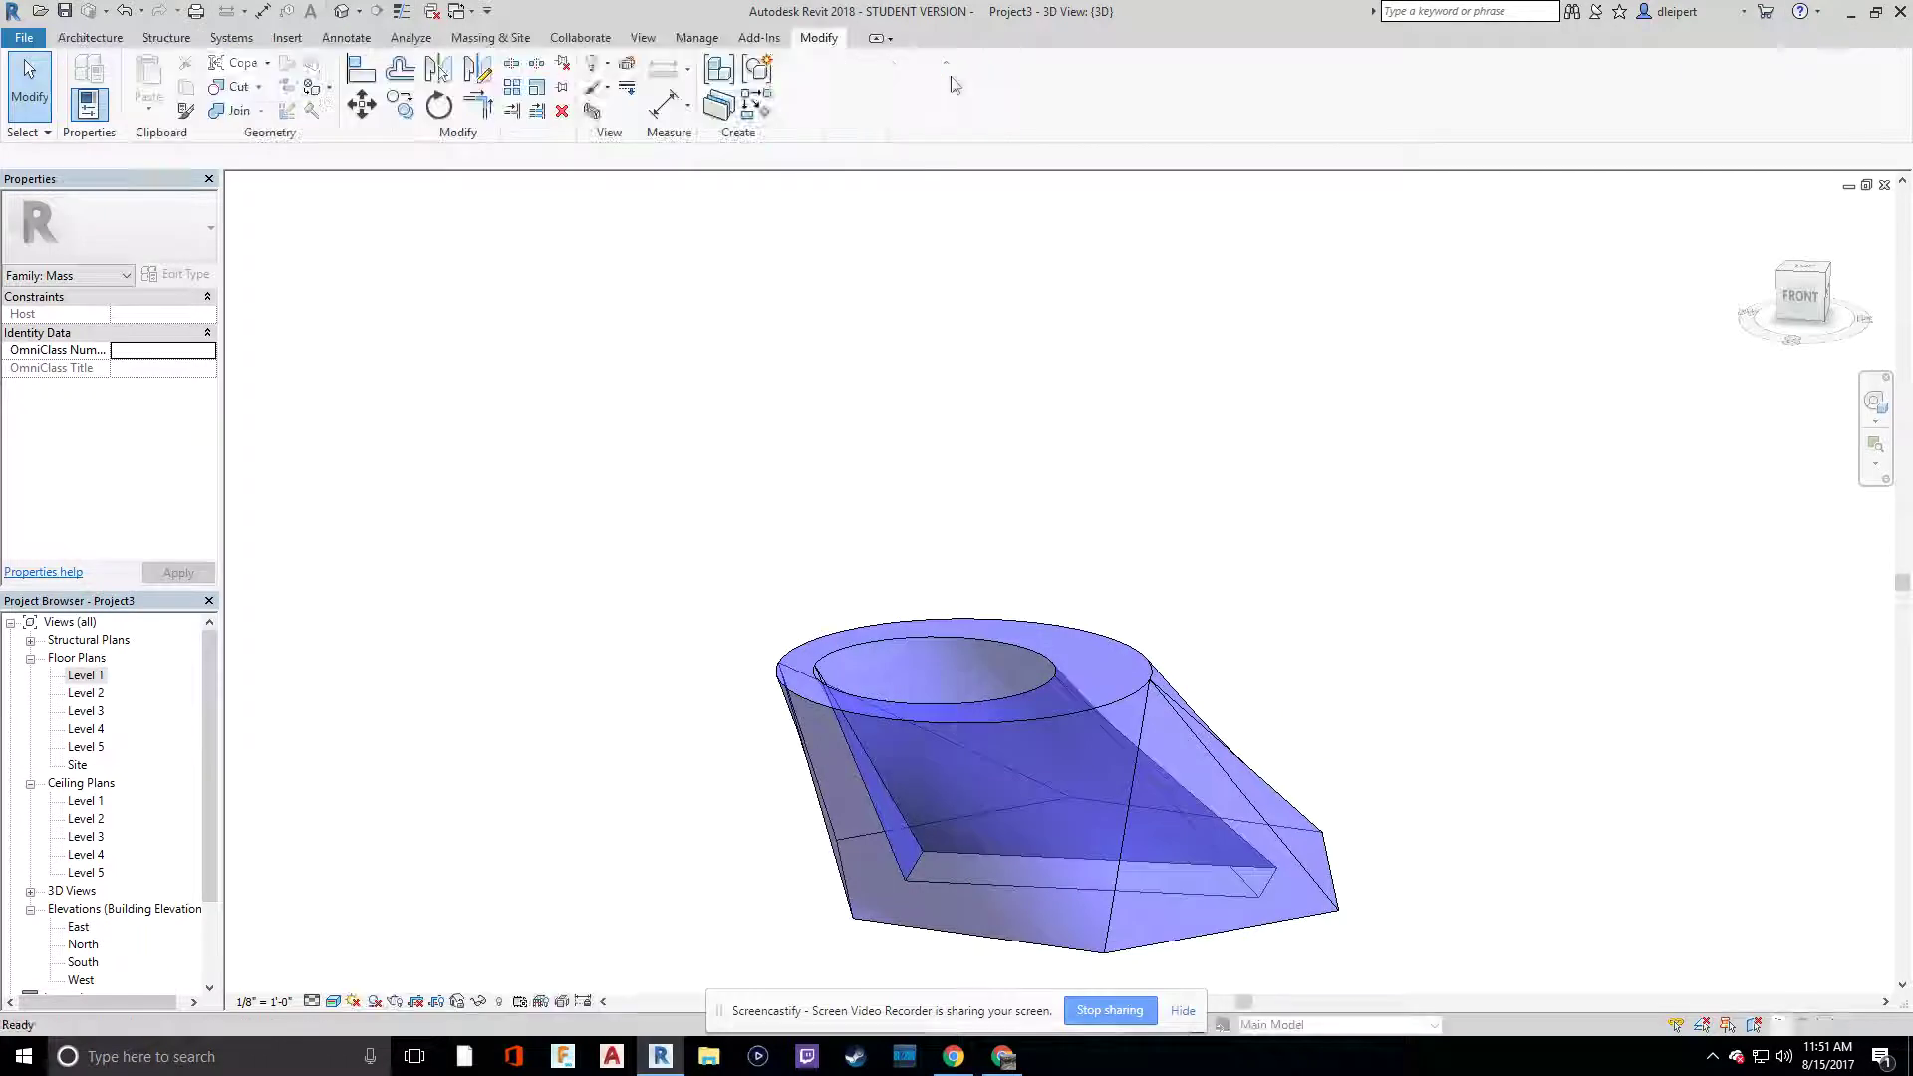
pyautogui.click(1143, 696)
# Step: Add mass floors at Levels 1 through 5 and orbit to check the slabs
pyautogui.moveTo(1456, 704); pyautogui.dragTo(1169, 510, button='middle')
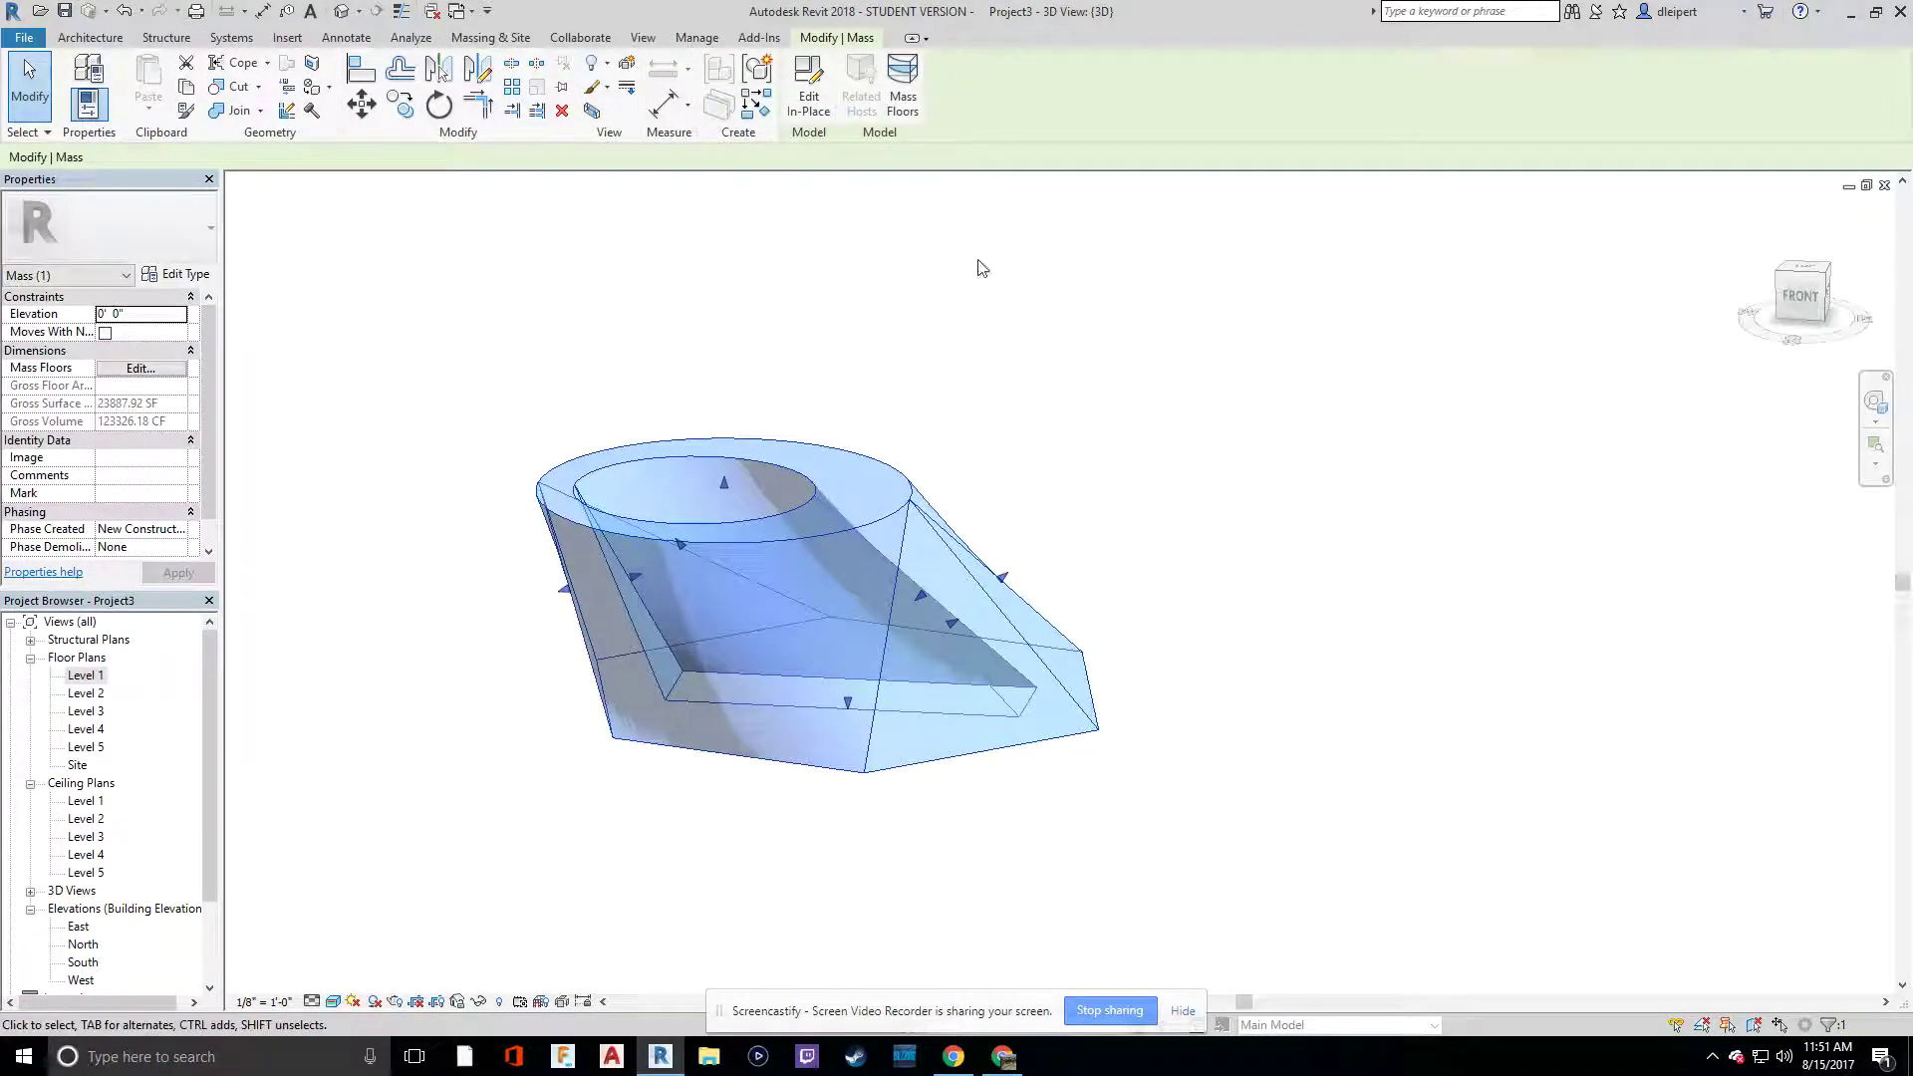
pyautogui.click(903, 84)
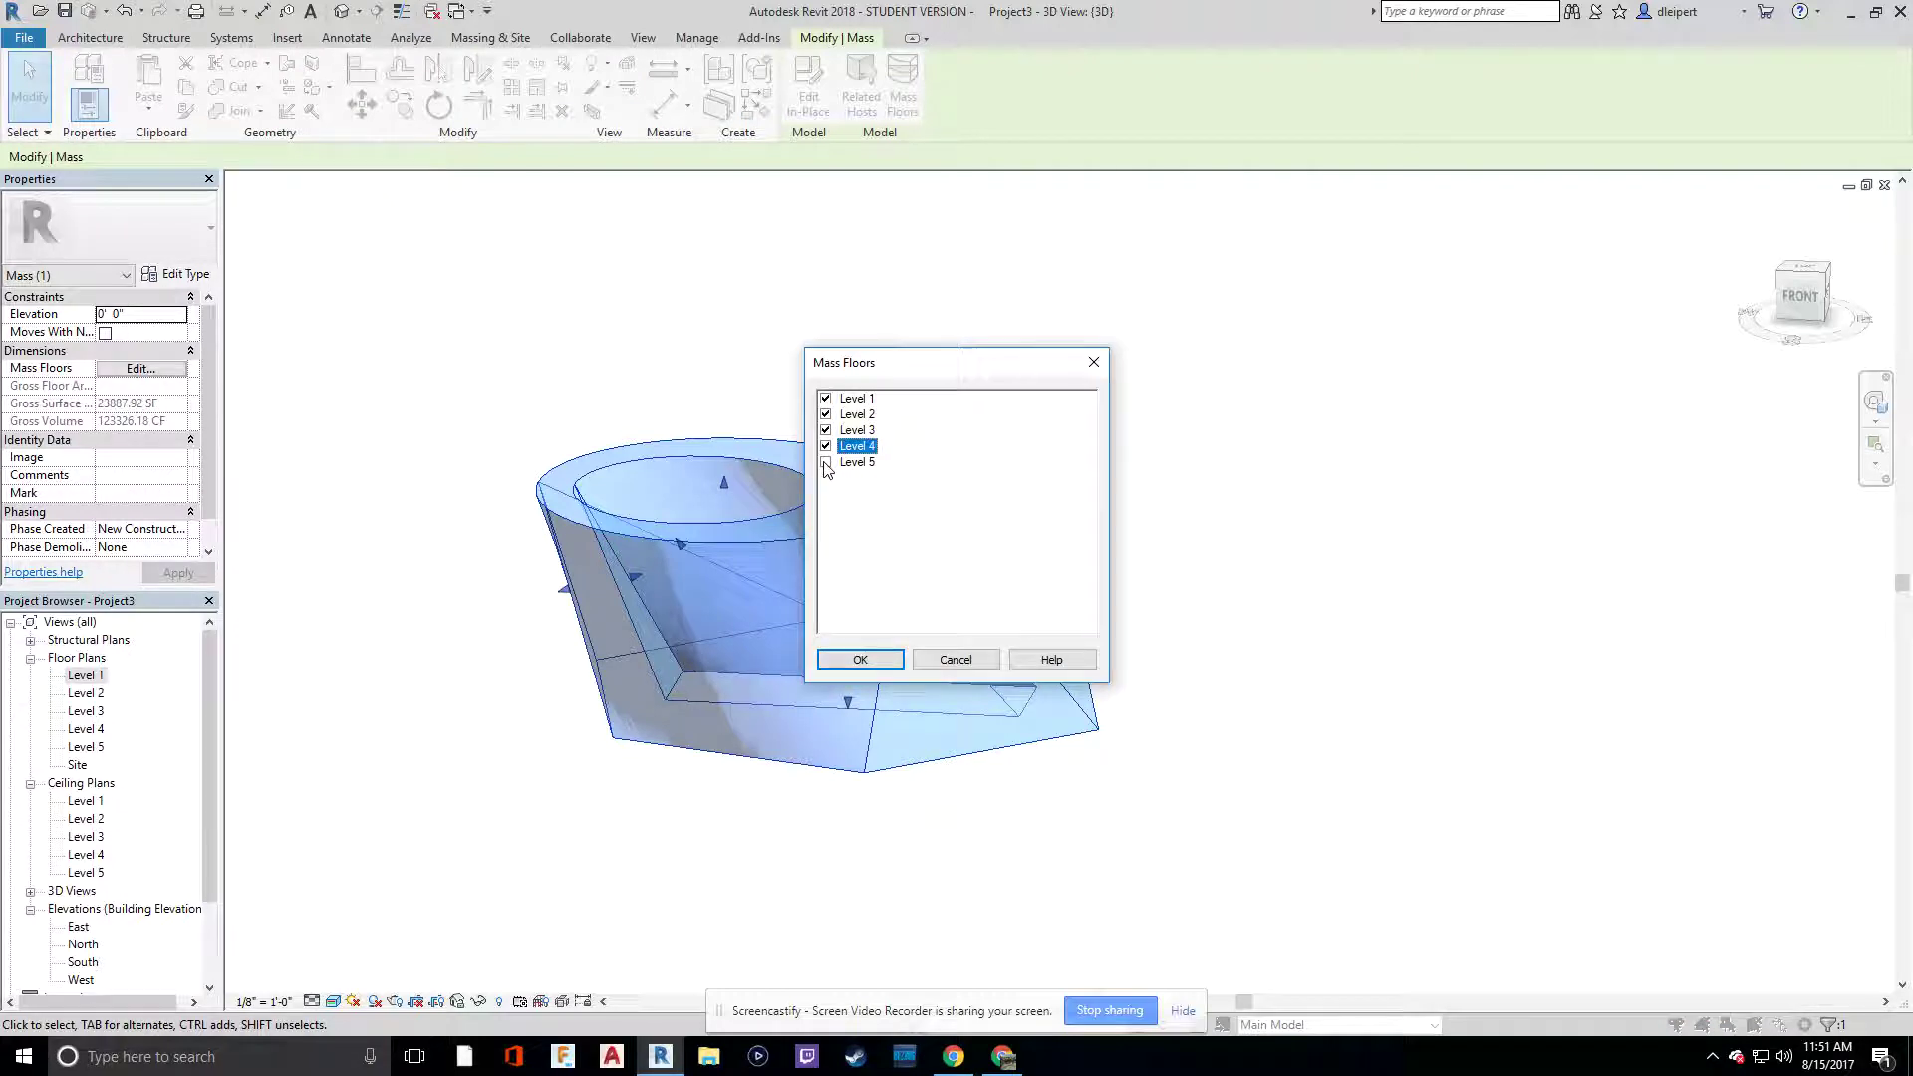
pyautogui.click(858, 660)
pyautogui.press('Escape')
pyautogui.moveTo(1190, 765)
pyautogui.keyDown('shift'); pyautogui.mouseDown(button='middle')
pyautogui.moveTo(1210, 774)
pyautogui.moveTo(1379, 632)
pyautogui.moveTo(854, 760)
pyautogui.moveTo(734, 939)
pyautogui.moveTo(1131, 916)
pyautogui.moveTo(1222, 837)
pyautogui.moveTo(1182, 853)
pyautogui.moveTo(1222, 751)
pyautogui.moveTo(1011, 818)
pyautogui.mouseUp(button='middle'); pyautogui.keyUp('shift')
pyautogui.scroll(2, 821, 556)
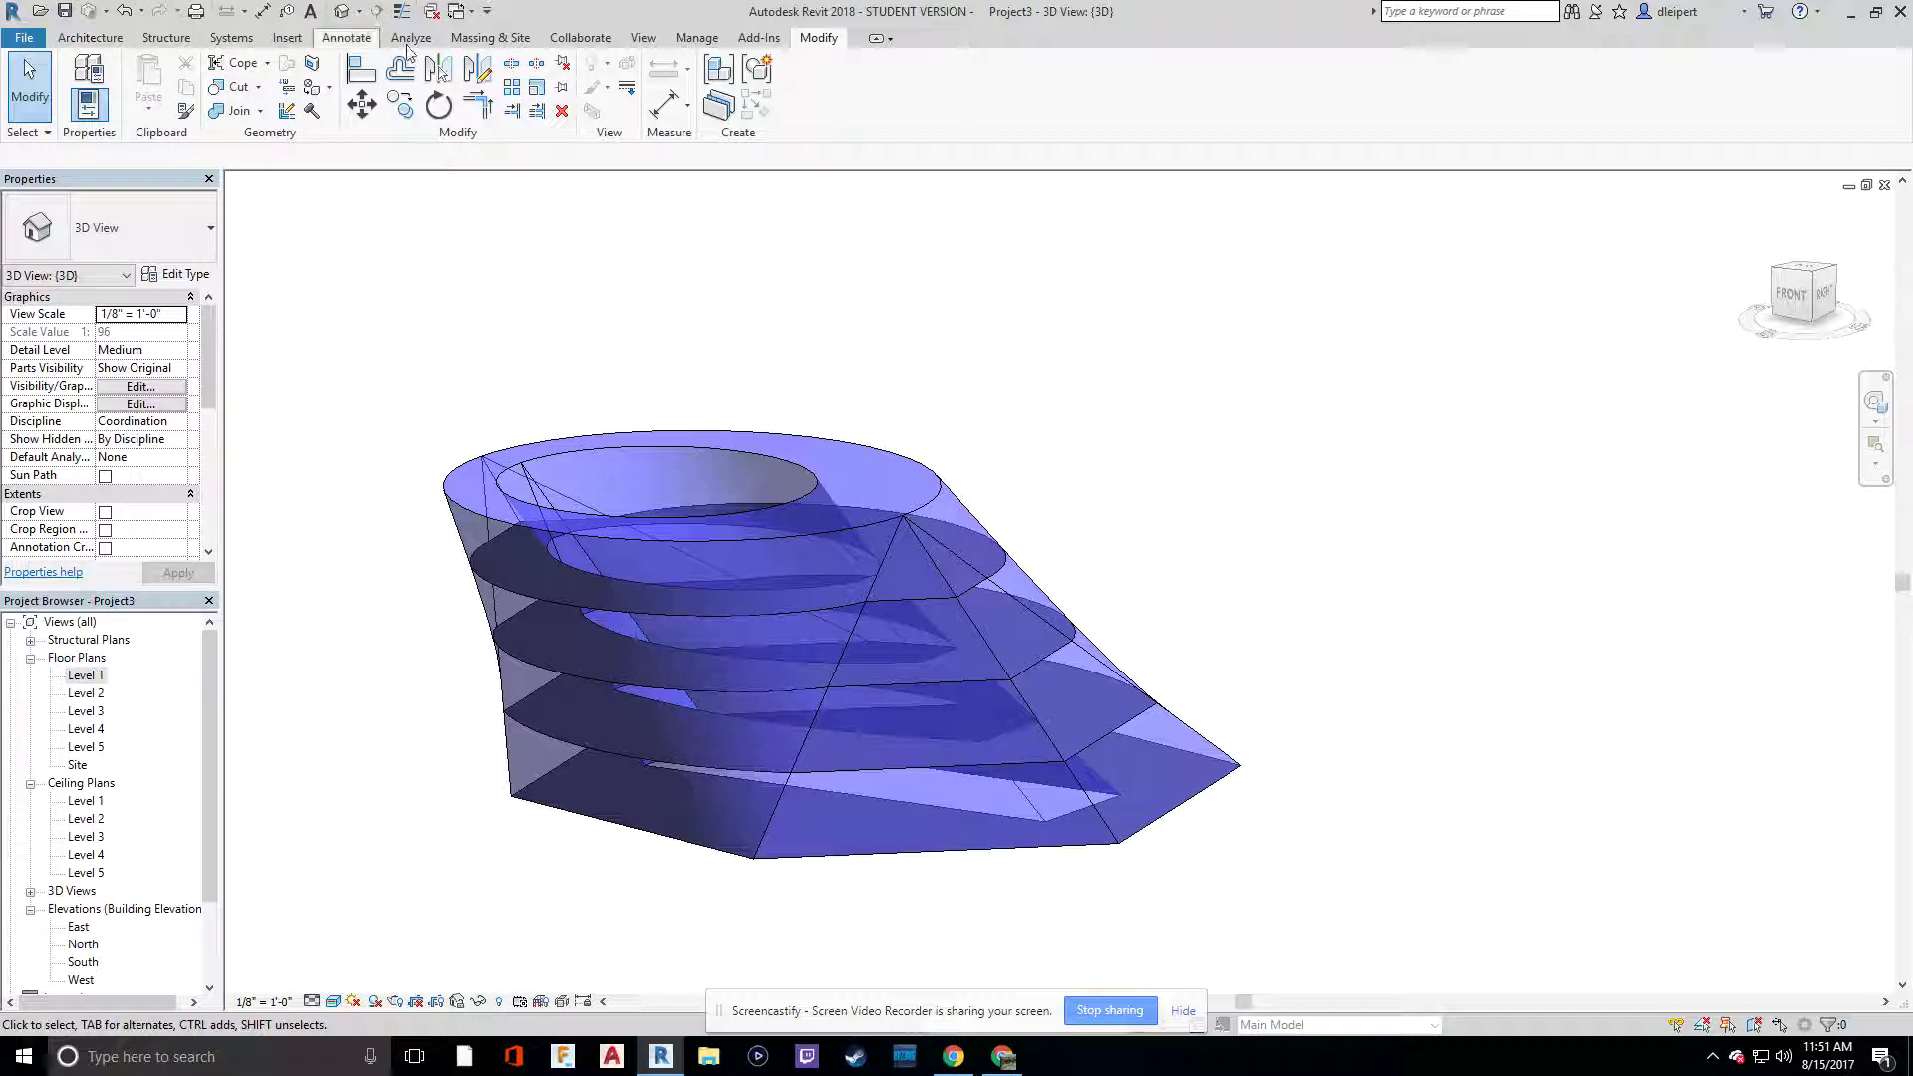
pyautogui.click(512, 39)
# Step: Place a roof by face on Mass 1's ring-shaped top face
pyautogui.click(334, 84)
pyautogui.click(893, 458)
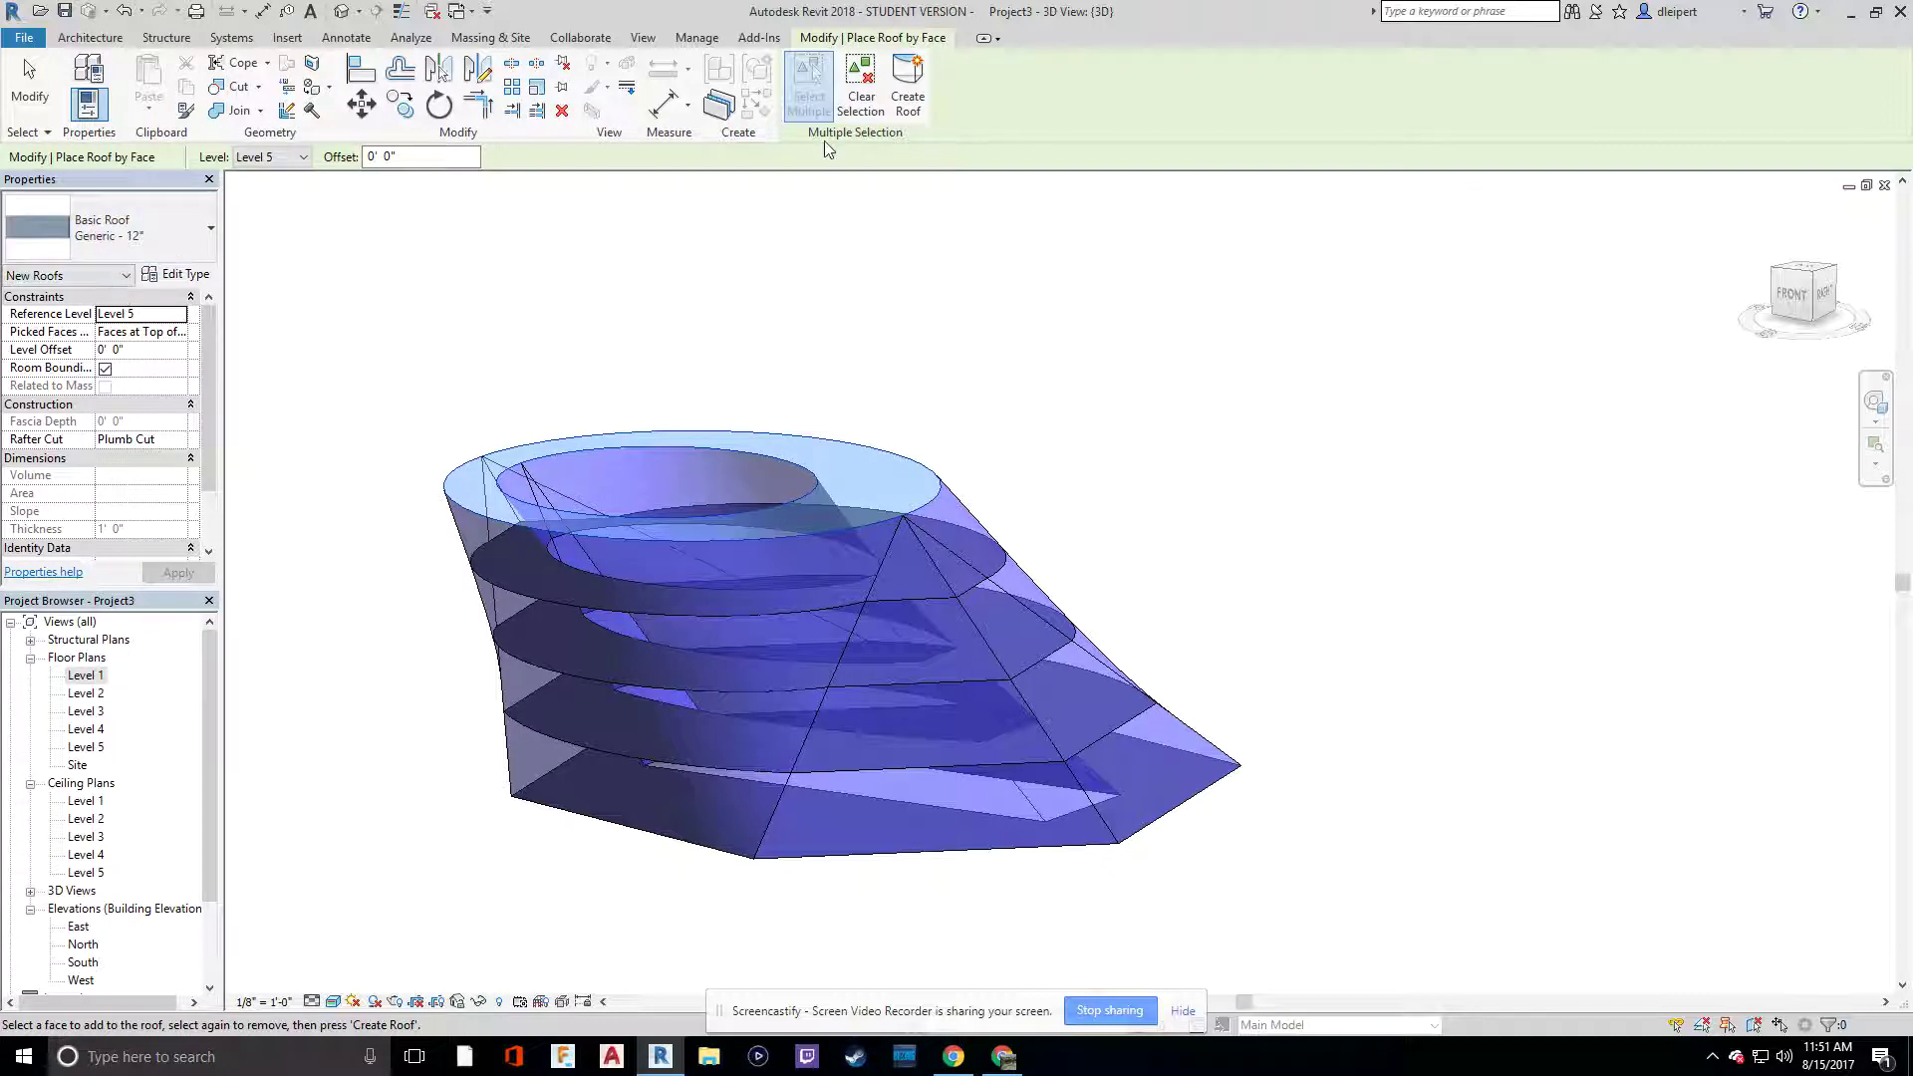
pyautogui.click(907, 111)
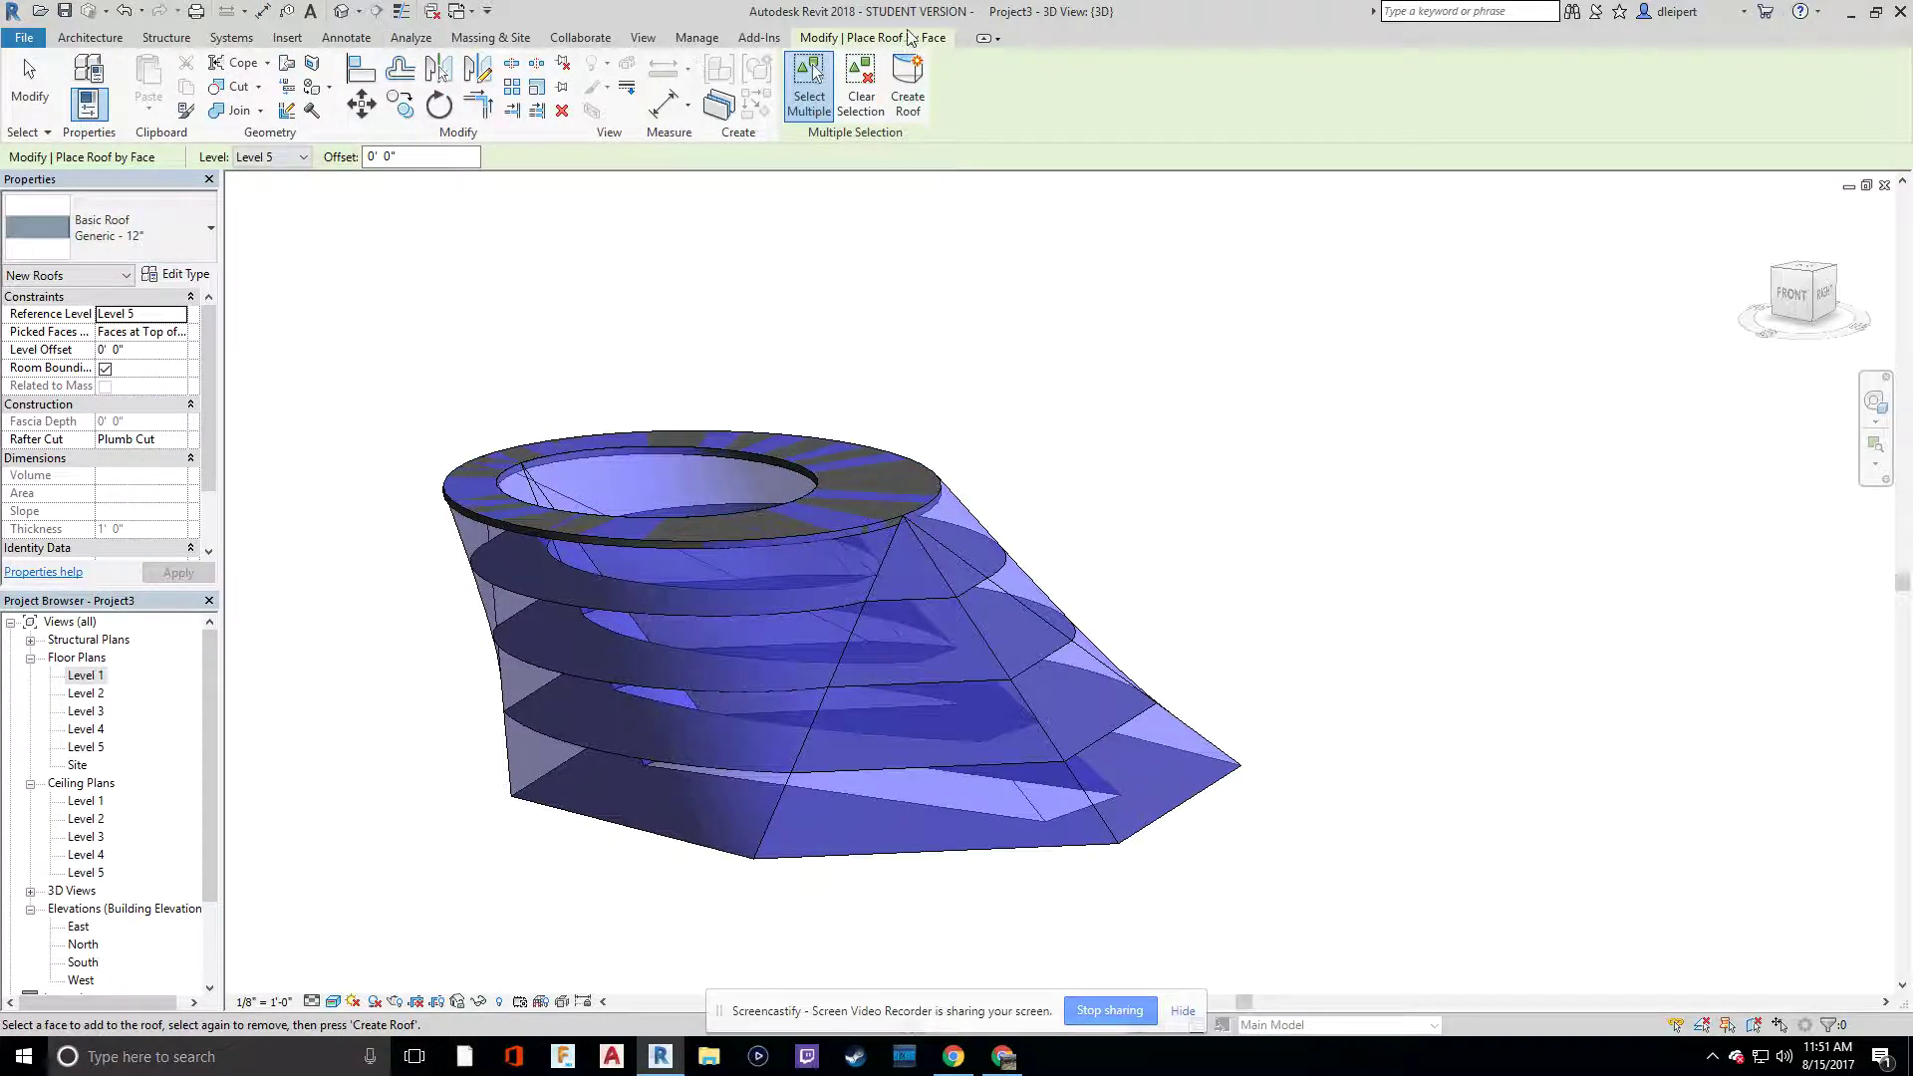
pyautogui.click(475, 45)
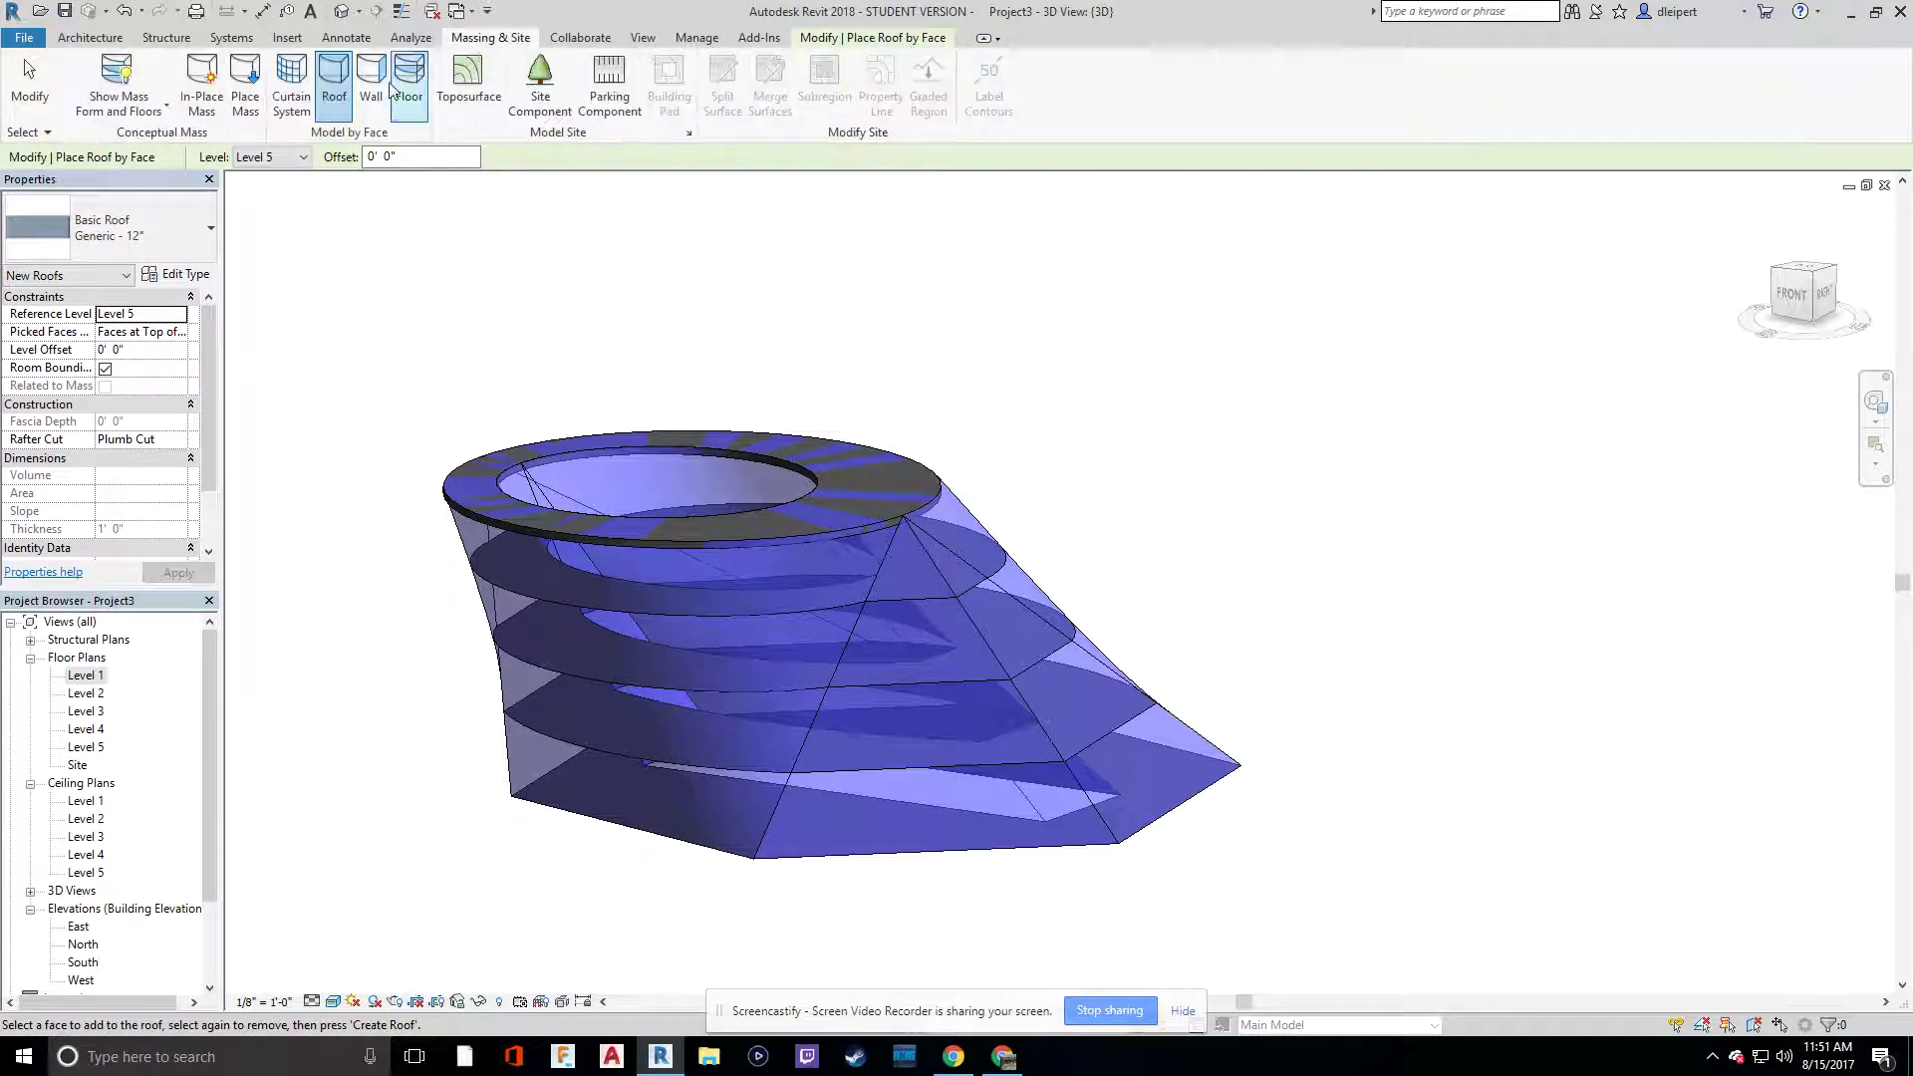
# Step: Add walls by face to the mass's front triangular face and right sloped face
pyautogui.click(379, 80)
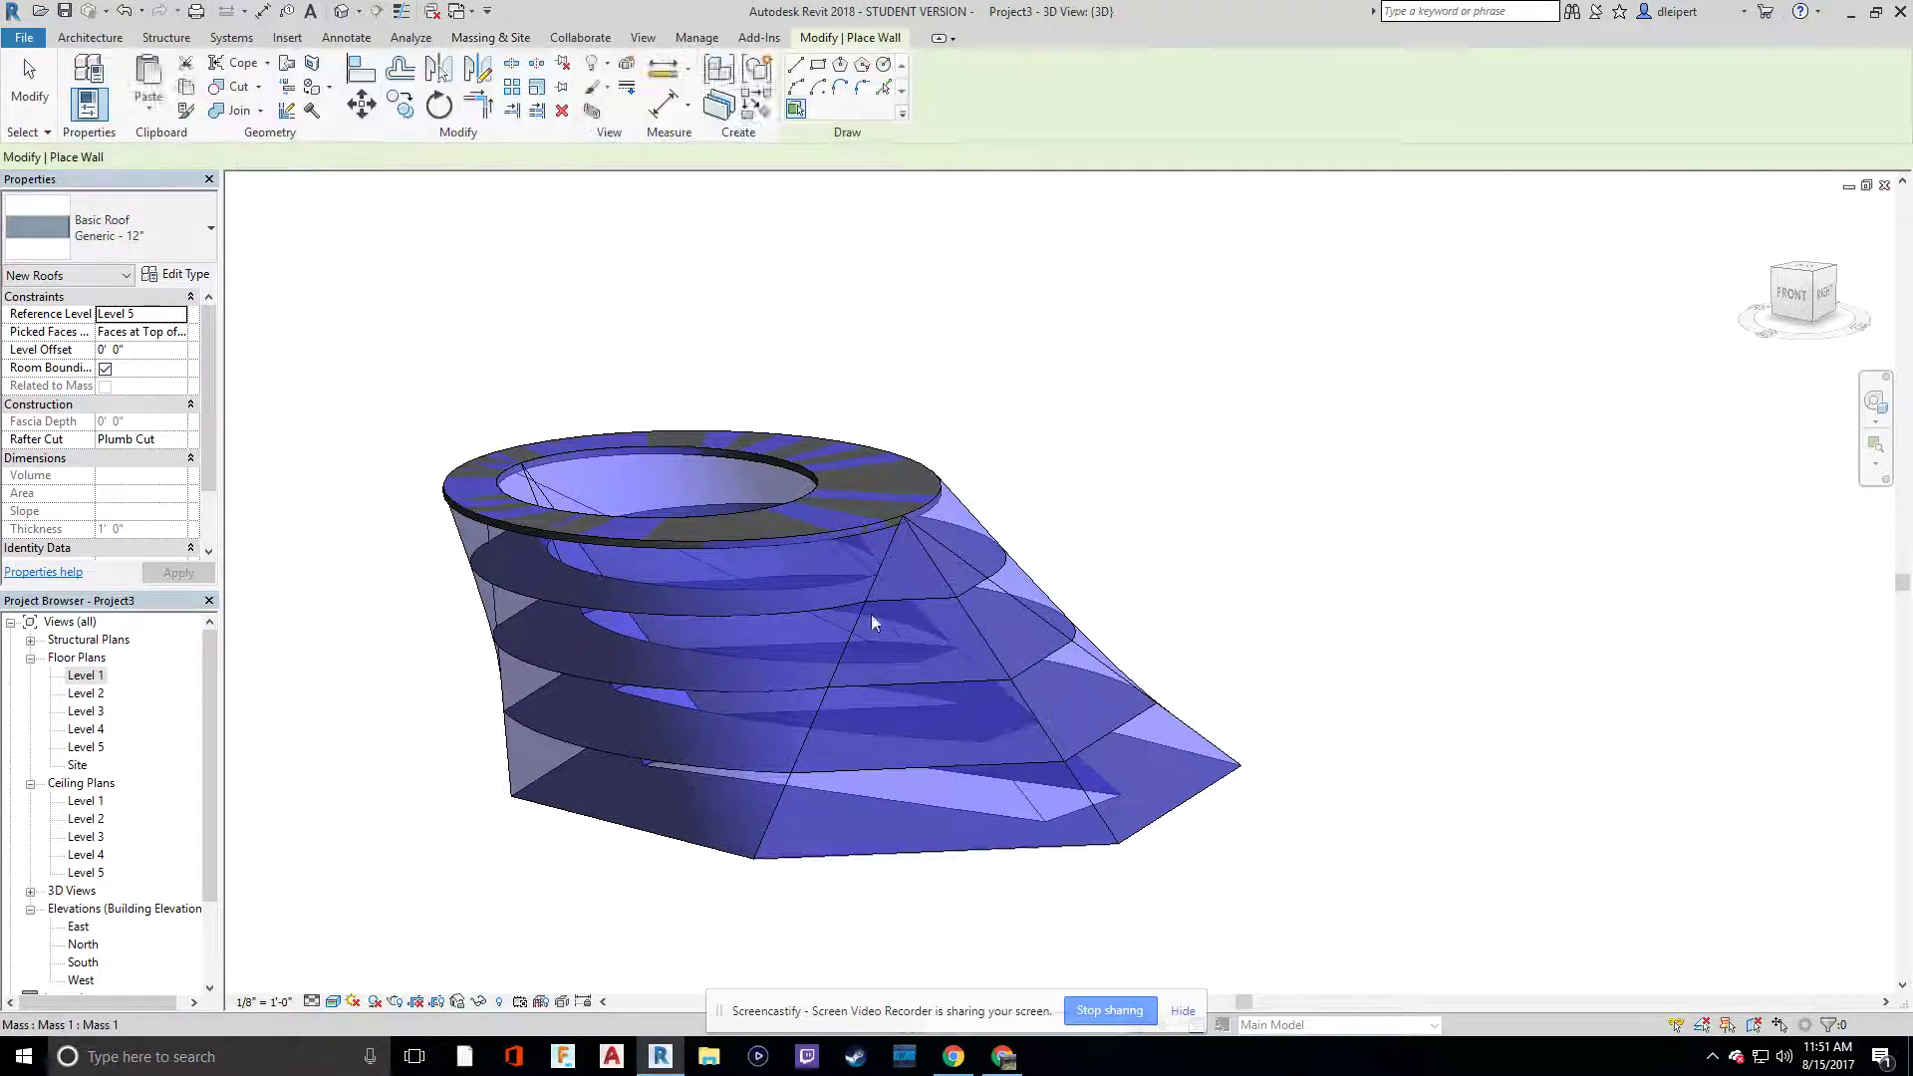
pyautogui.click(781, 803)
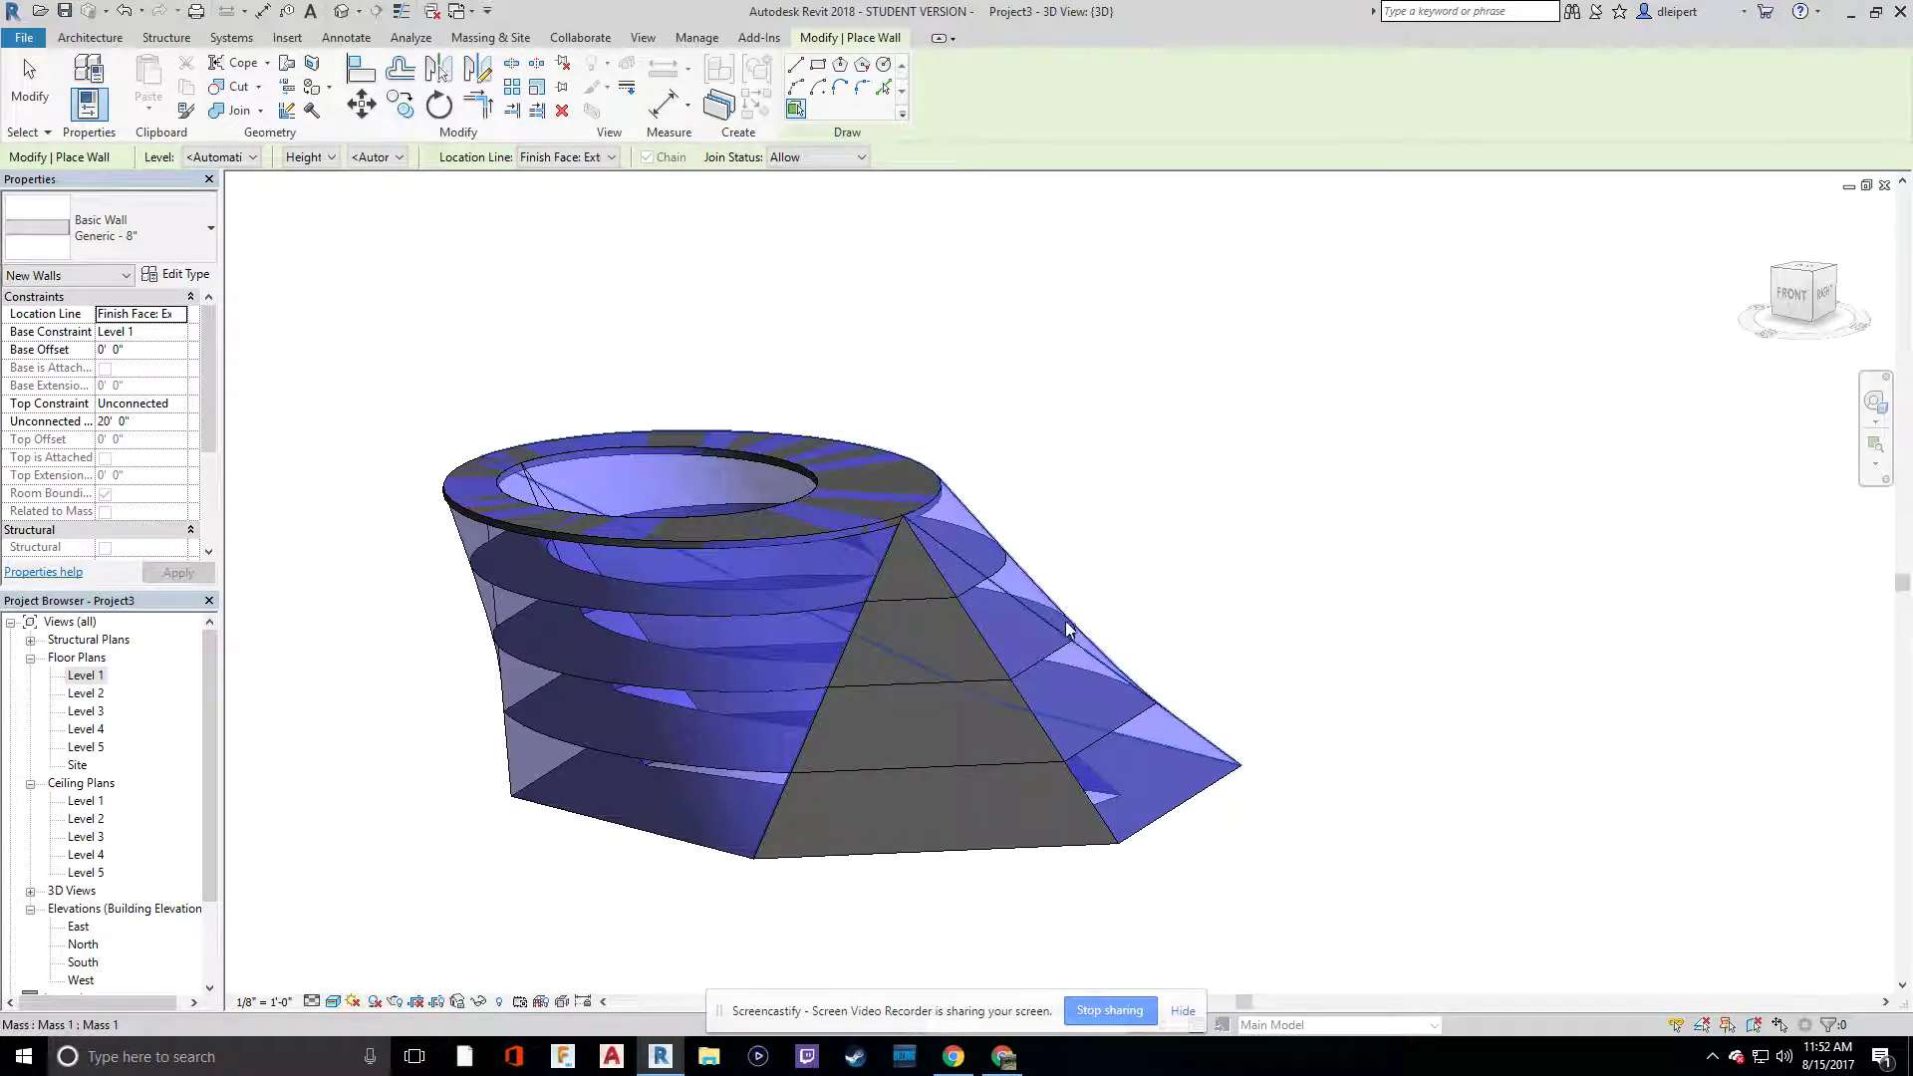
pyautogui.click(1001, 590)
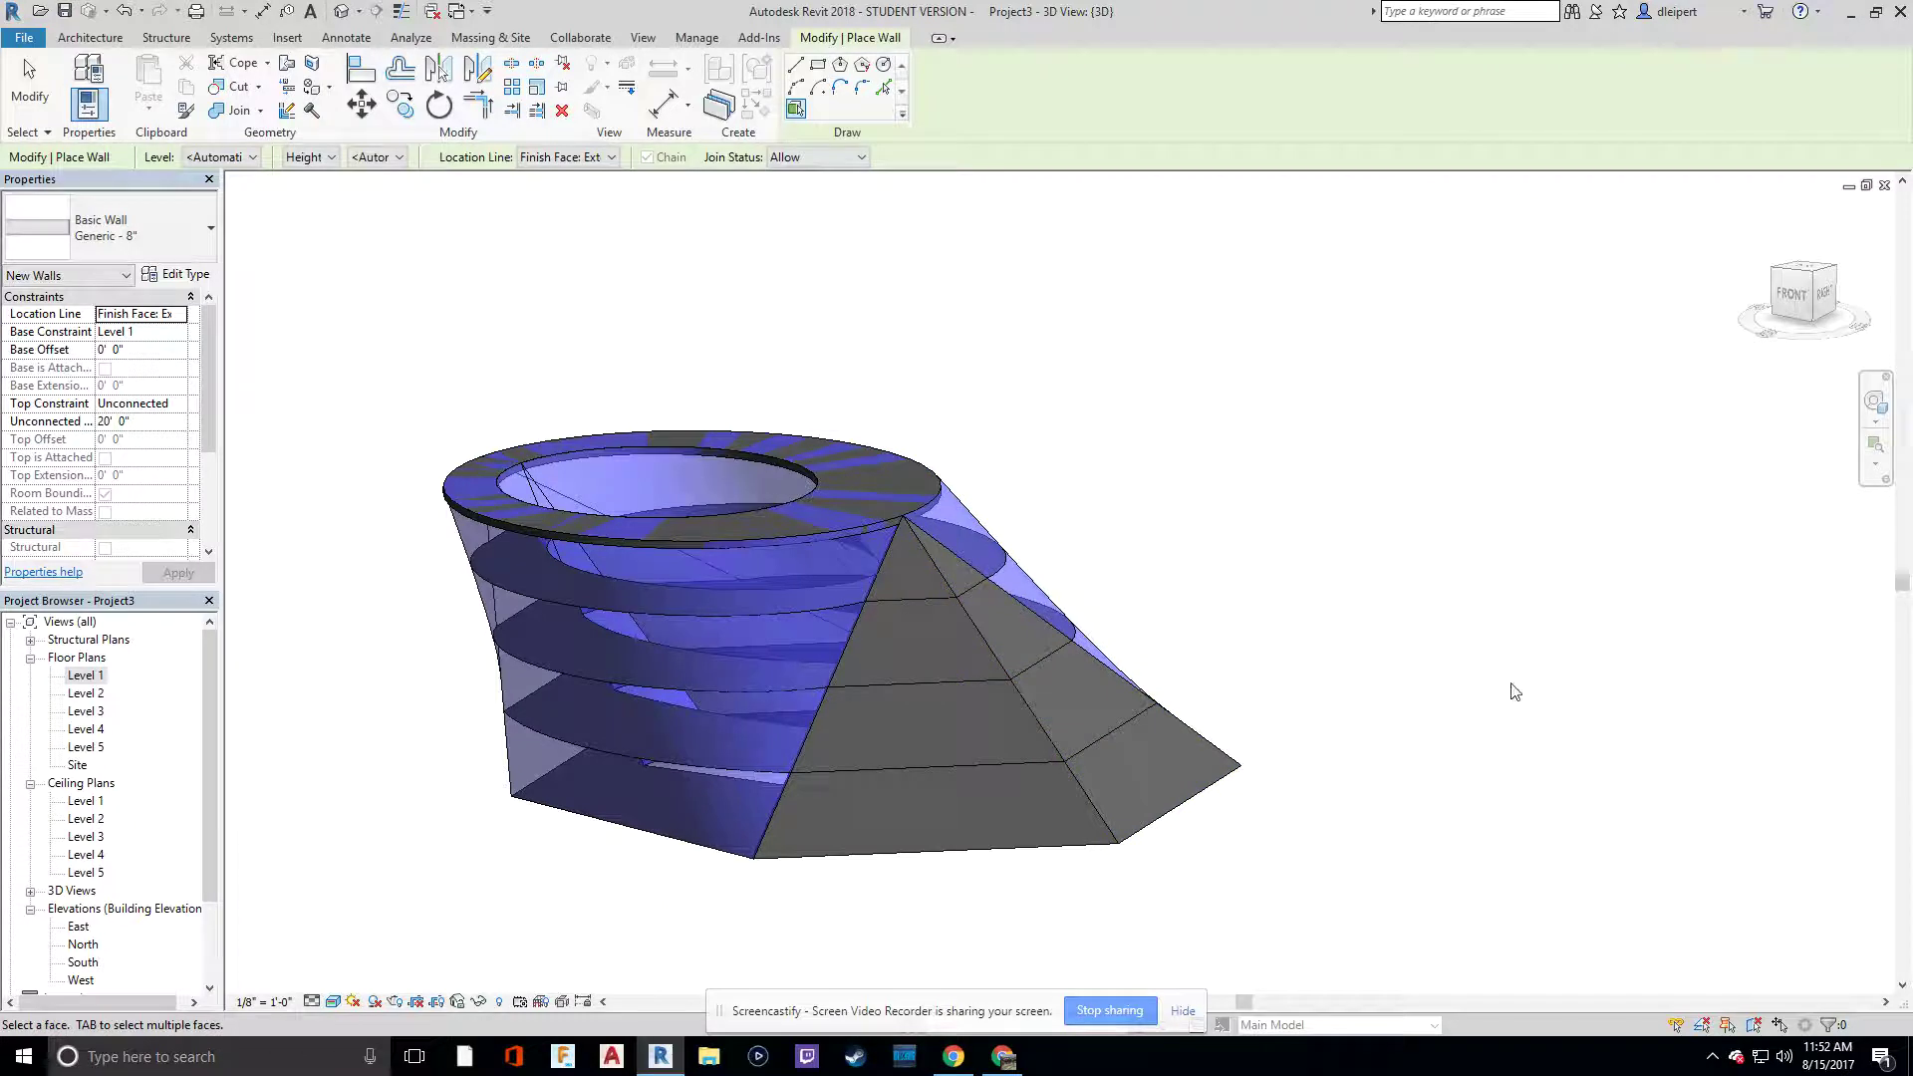
pyautogui.keyDown('shift'); pyautogui.moveTo(1514, 691); pyautogui.dragTo(805, 694, button='middle'); pyautogui.keyUp('shift')
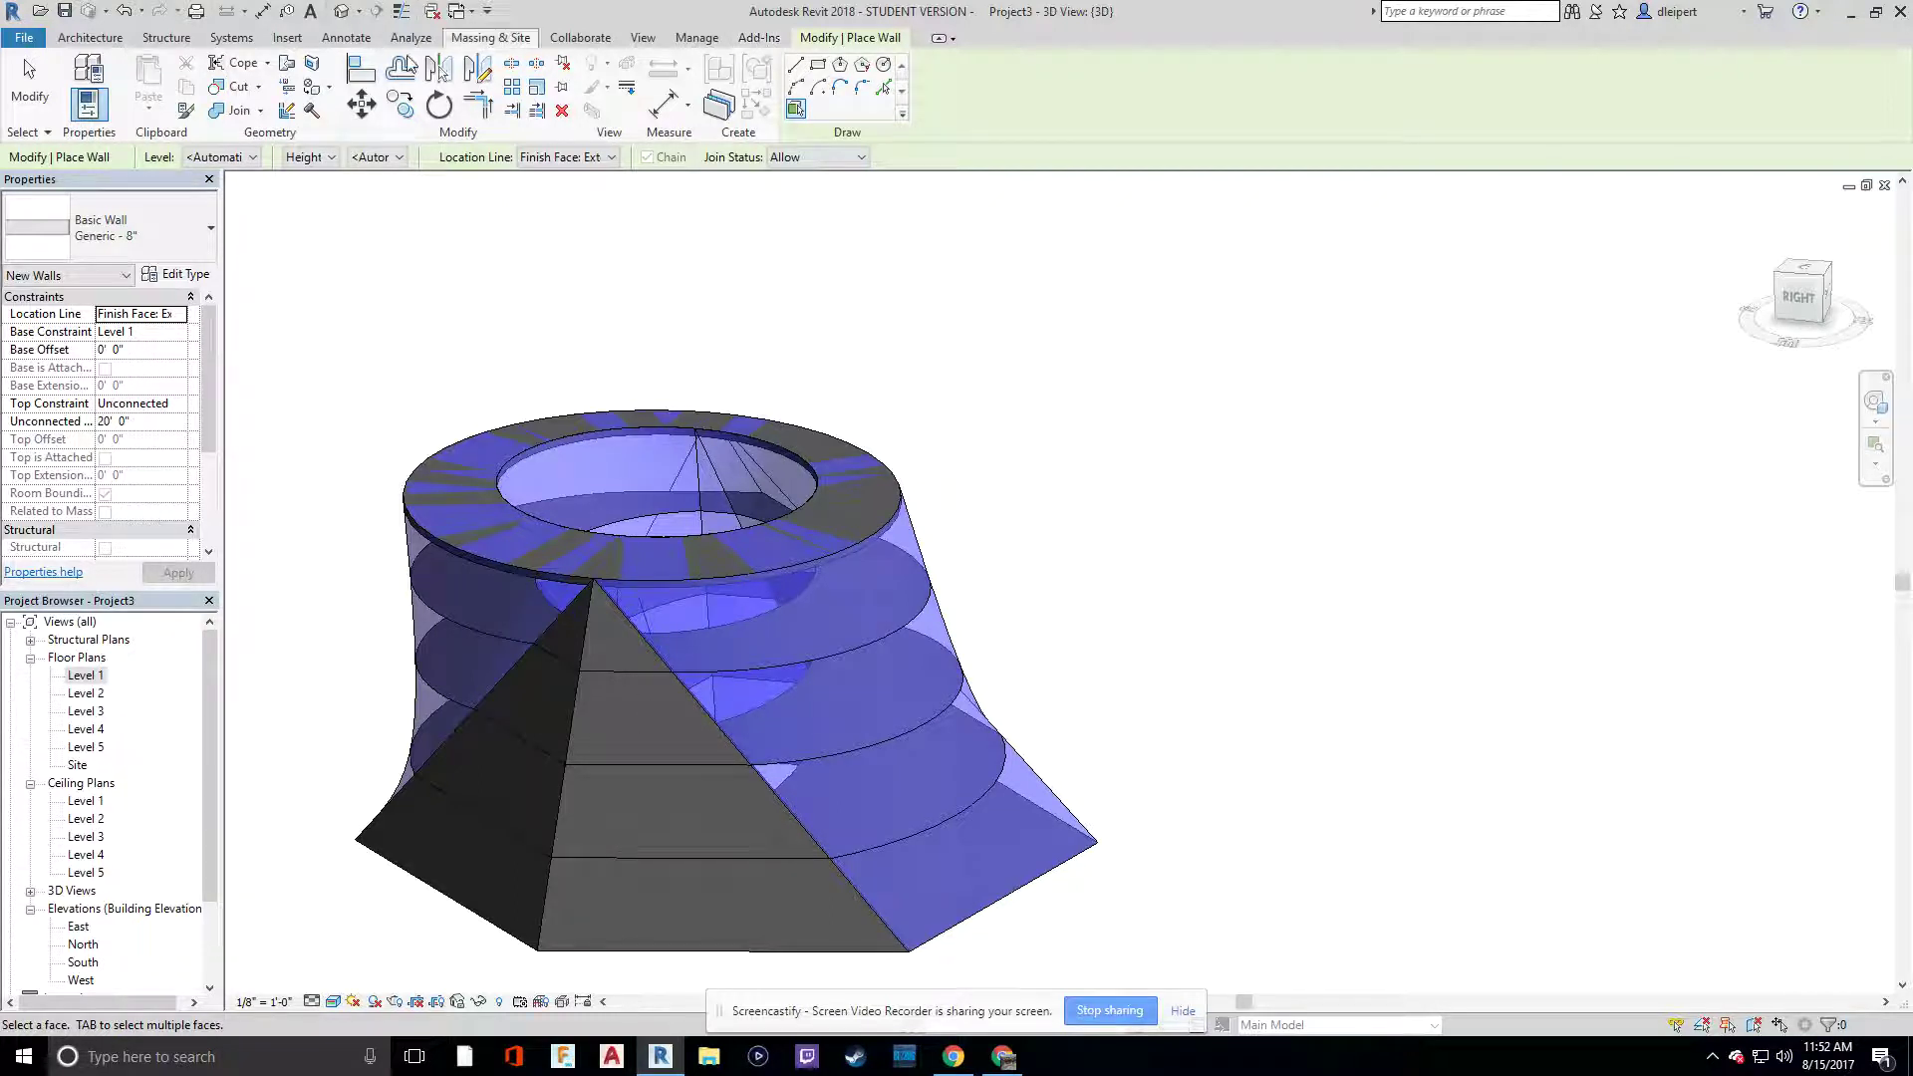
pyautogui.click(470, 40)
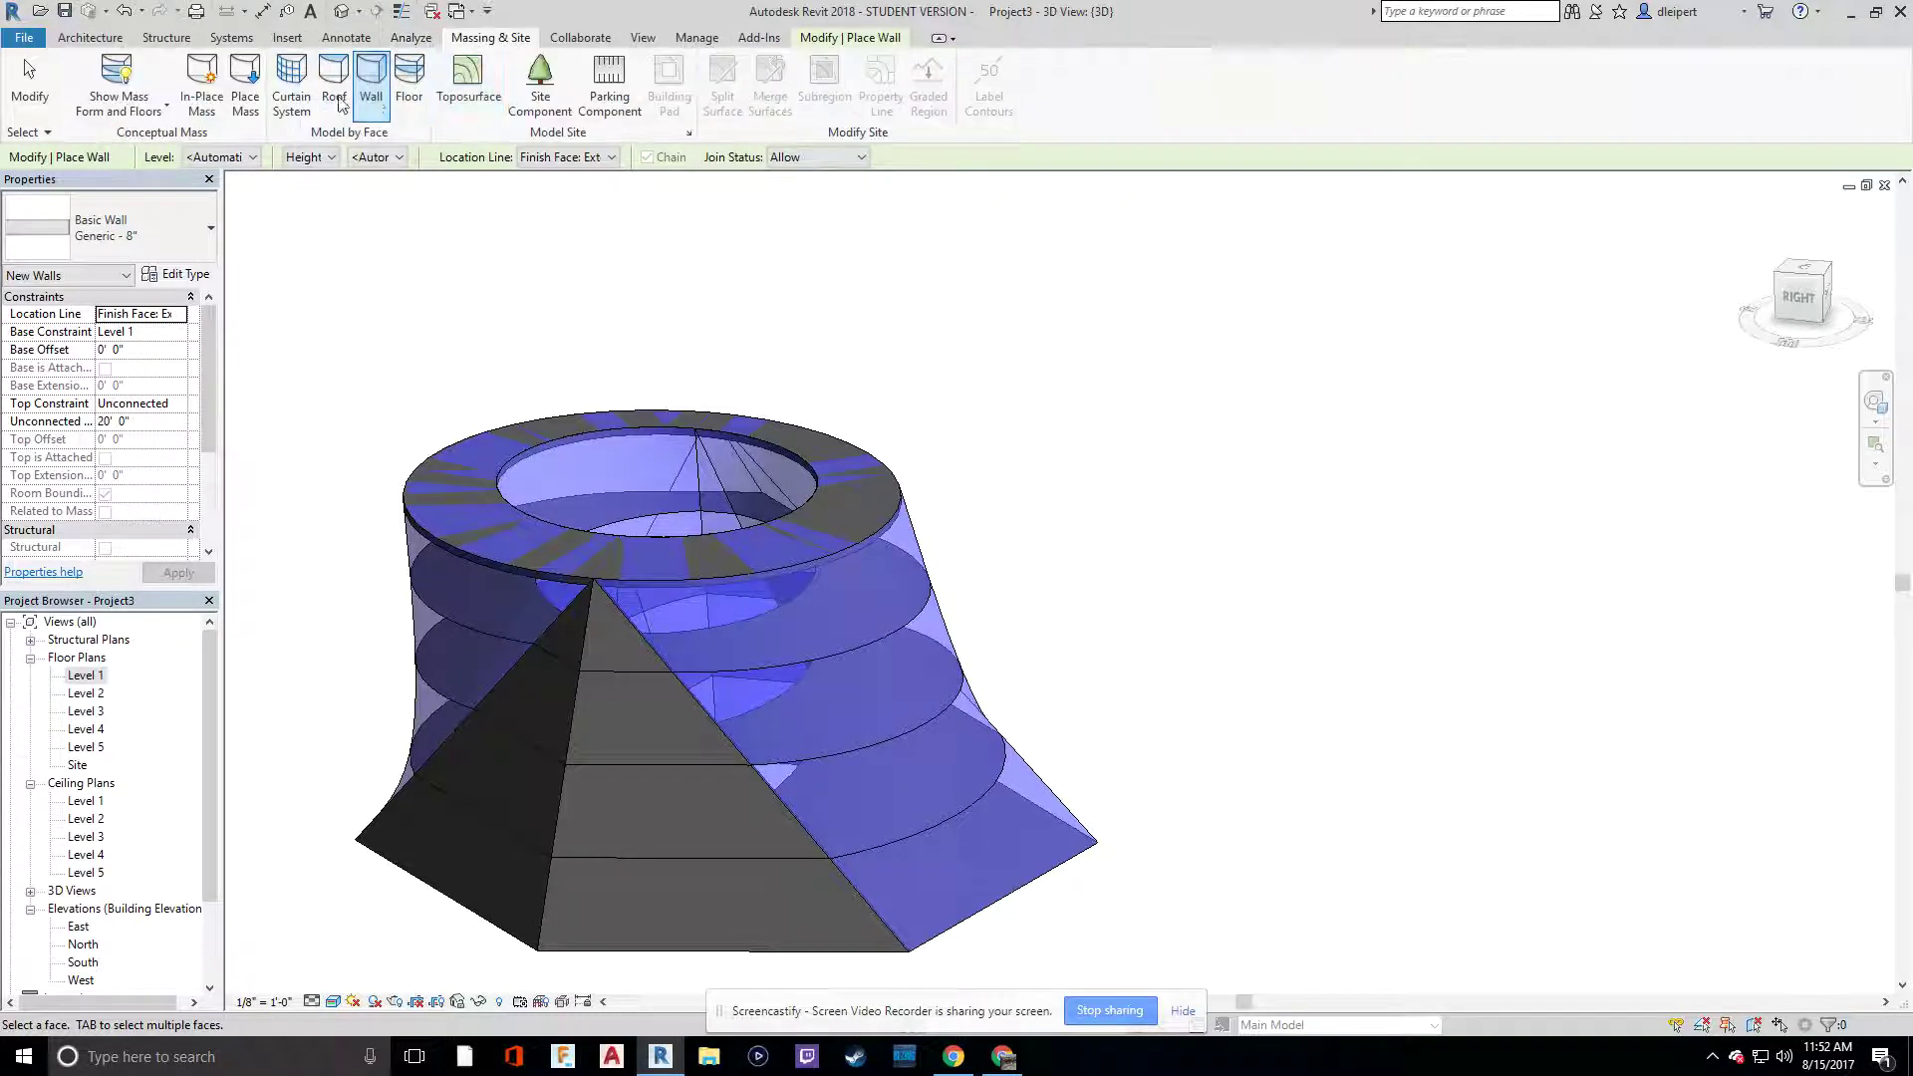
# Step: Apply a gridded 5' x 10' curtain system to Mass 1's curved faces and inspect the grid
pyautogui.click(291, 74)
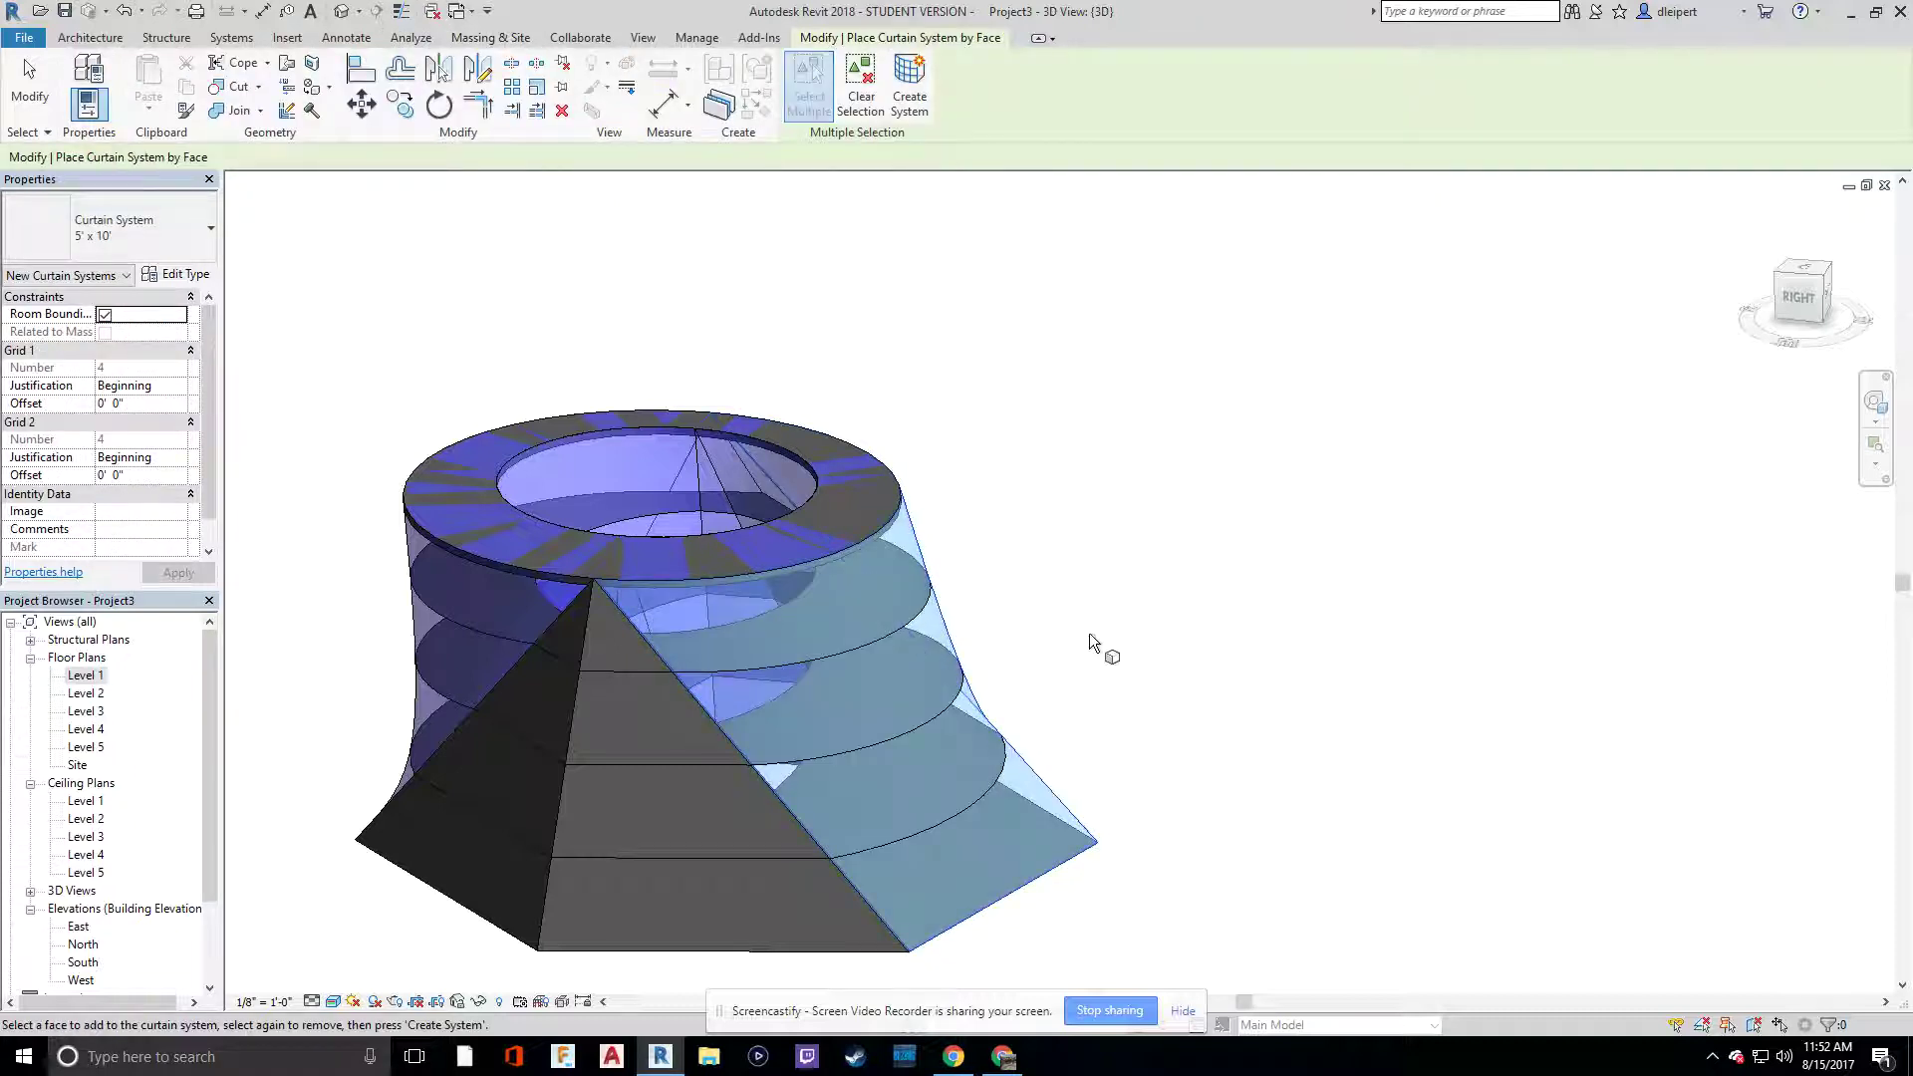
pyautogui.keyDown('shift'); pyautogui.moveTo(1096, 649); pyautogui.dragTo(532, 684, button='middle'); pyautogui.keyUp('shift')
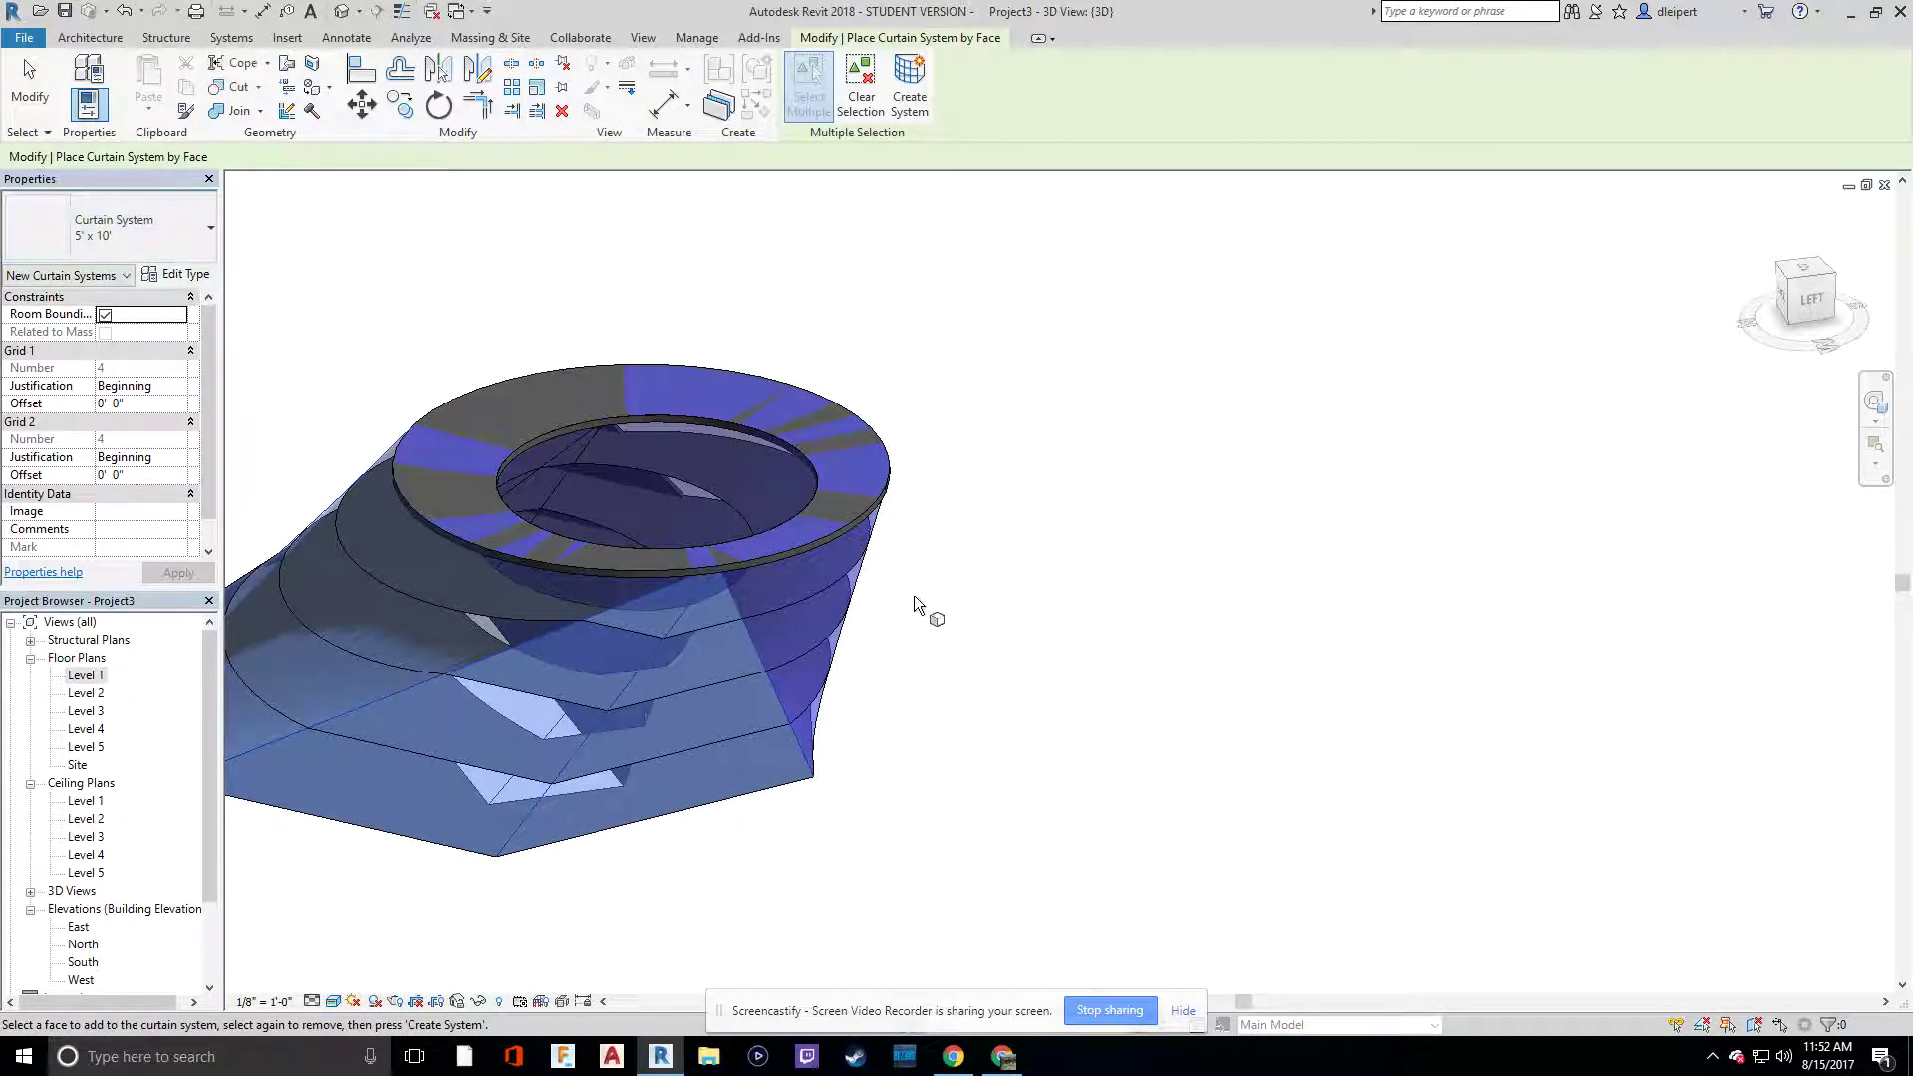
pyautogui.keyDown('shift'); pyautogui.moveTo(863, 582); pyautogui.dragTo(512, 547, button='middle'); pyautogui.keyUp('shift')
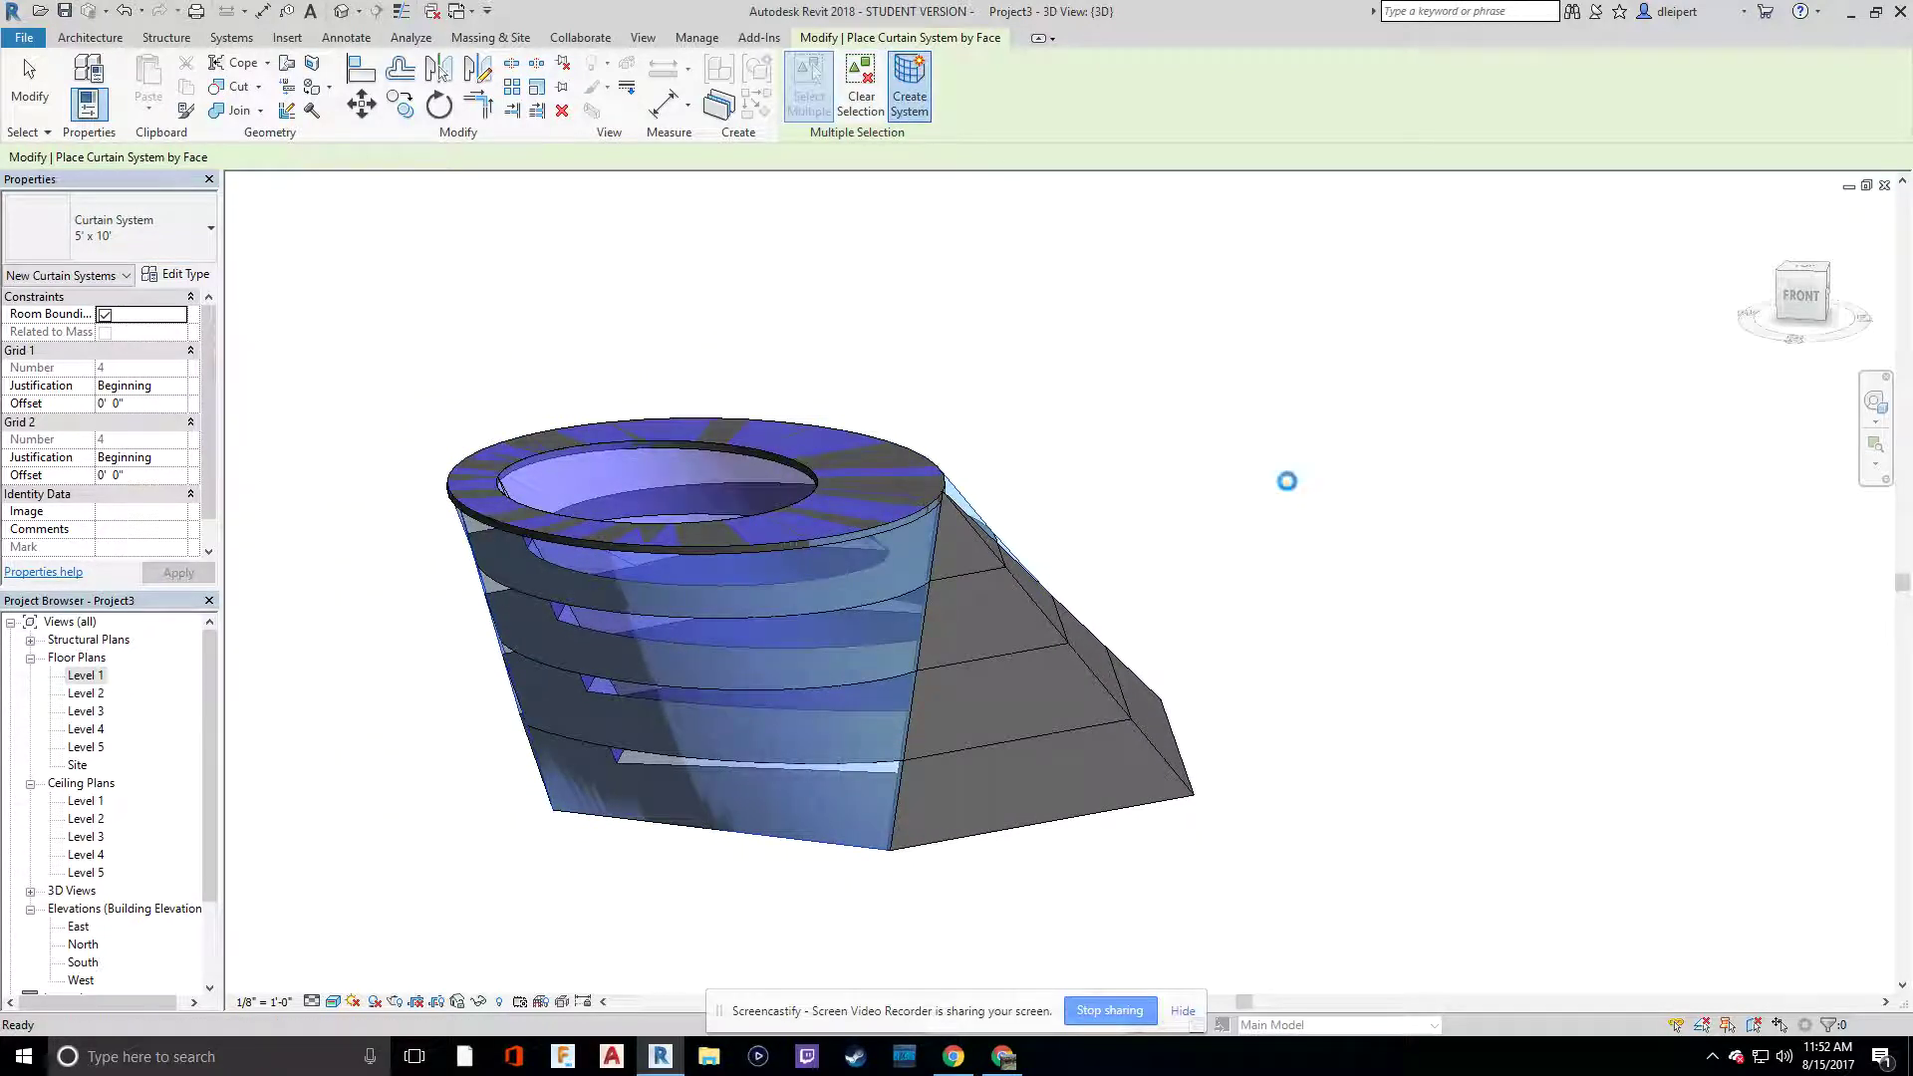
pyautogui.keyDown('shift'); pyautogui.moveTo(1281, 624); pyautogui.dragTo(1655, 498, button='middle'); pyautogui.keyUp('shift')
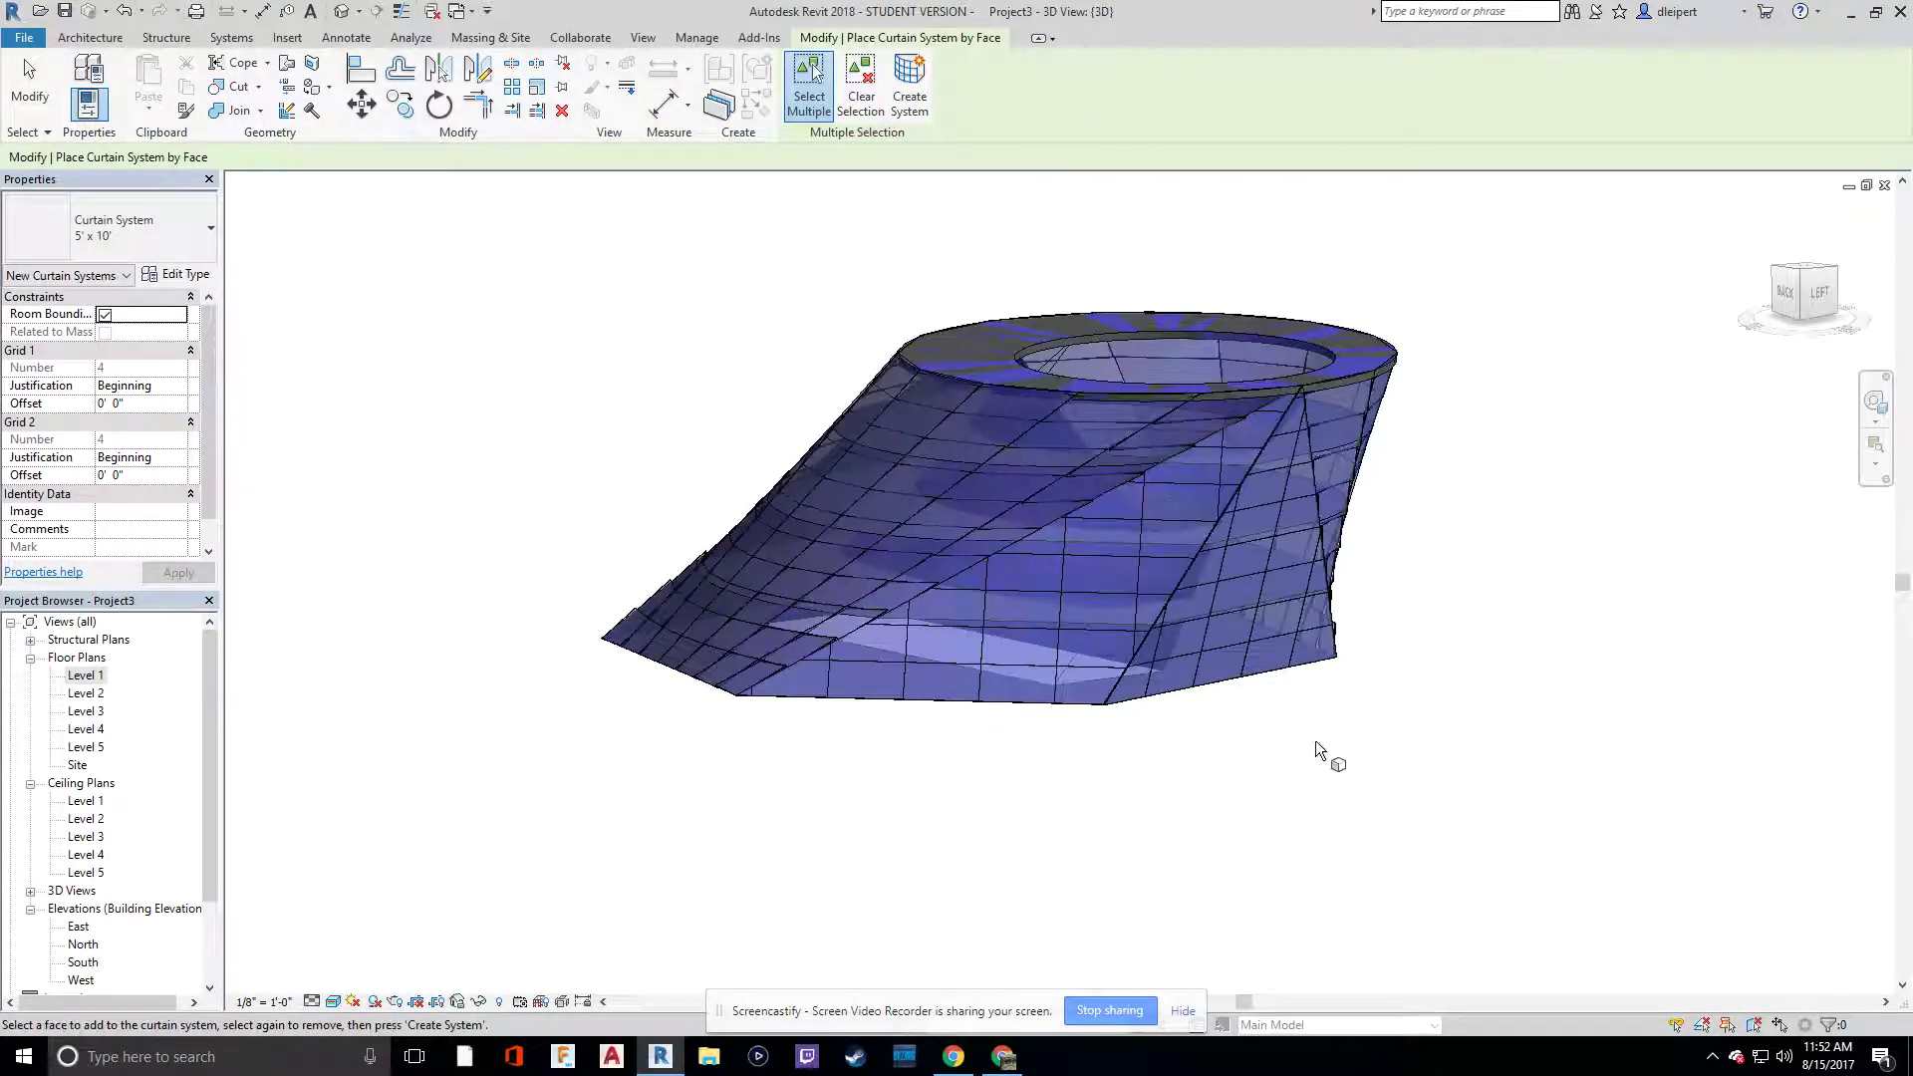
pyautogui.keyDown('shift'); pyautogui.moveTo(1330, 691); pyautogui.dragTo(852, 626, button='middle'); pyautogui.keyUp('shift')
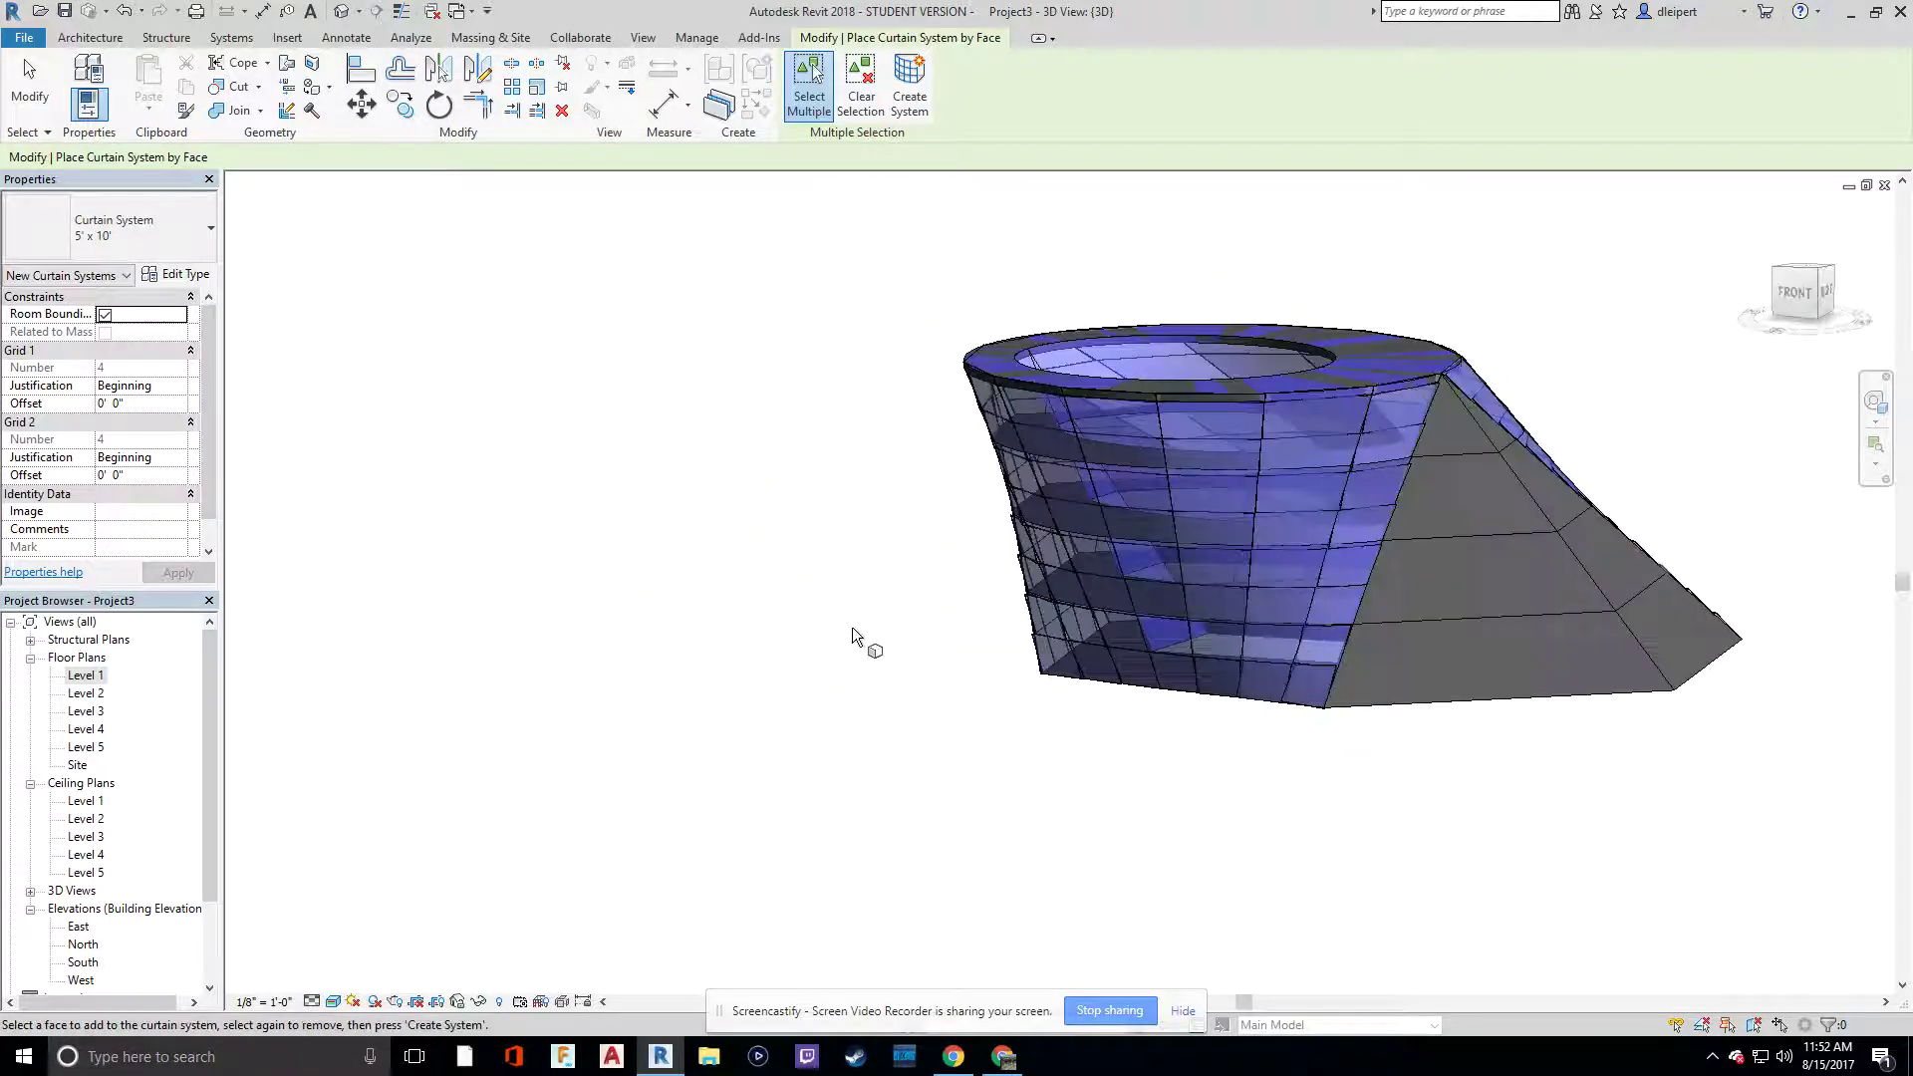